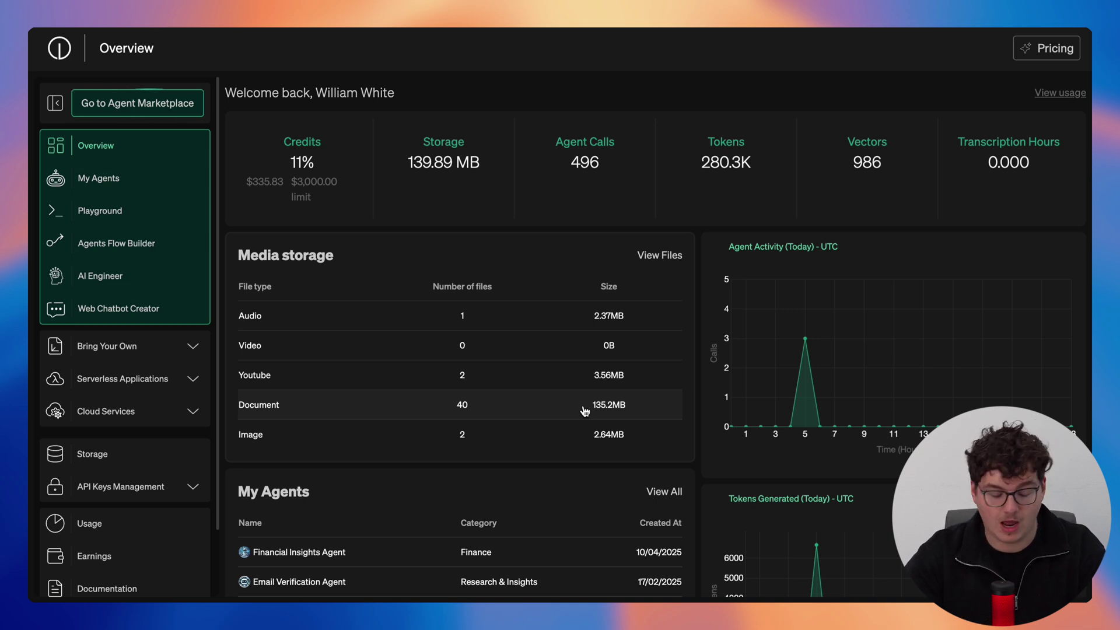
Step: Scroll down the Overview dashboard to the My Agents card
scroll(585, 410, "down", 5)
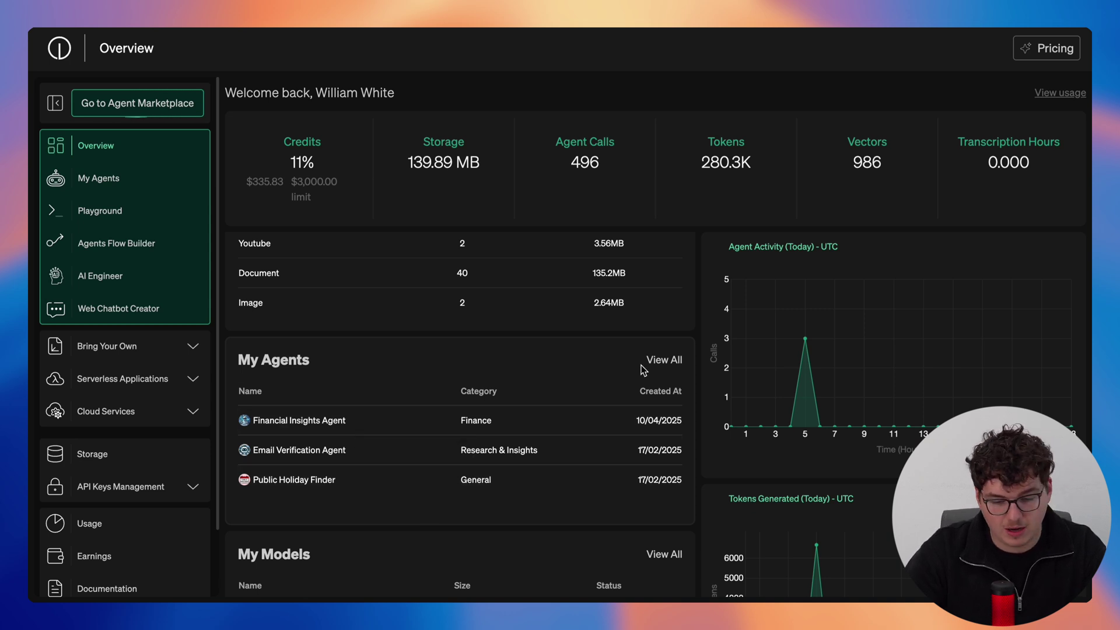
Step: Open the full agents list via View All and scroll through the My Agents table
left_click(659, 360)
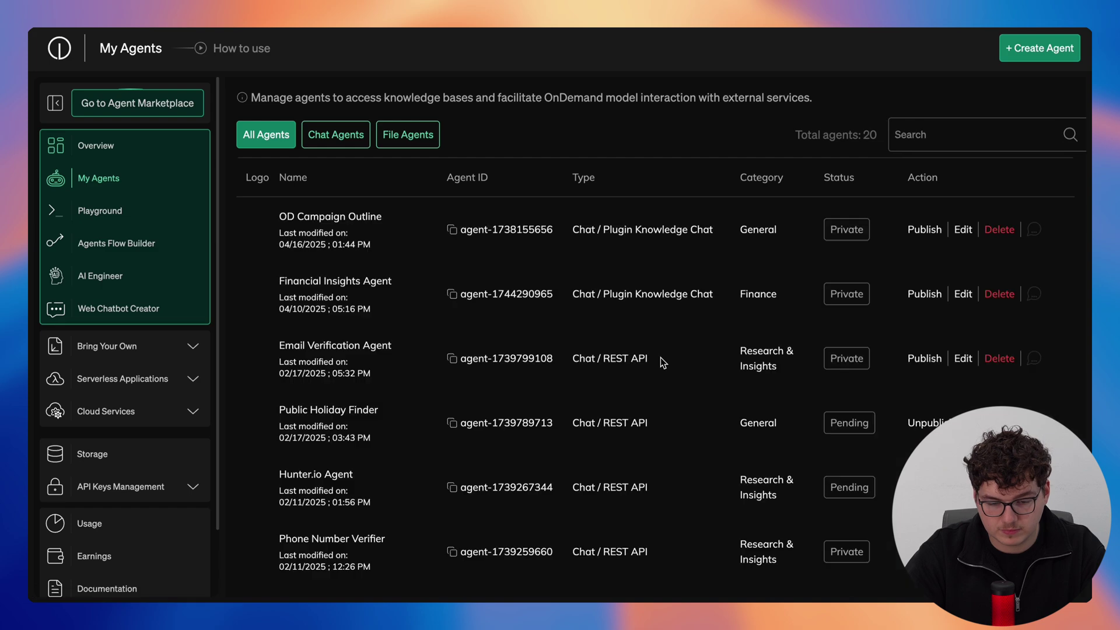
scroll(660, 357, "down", 3)
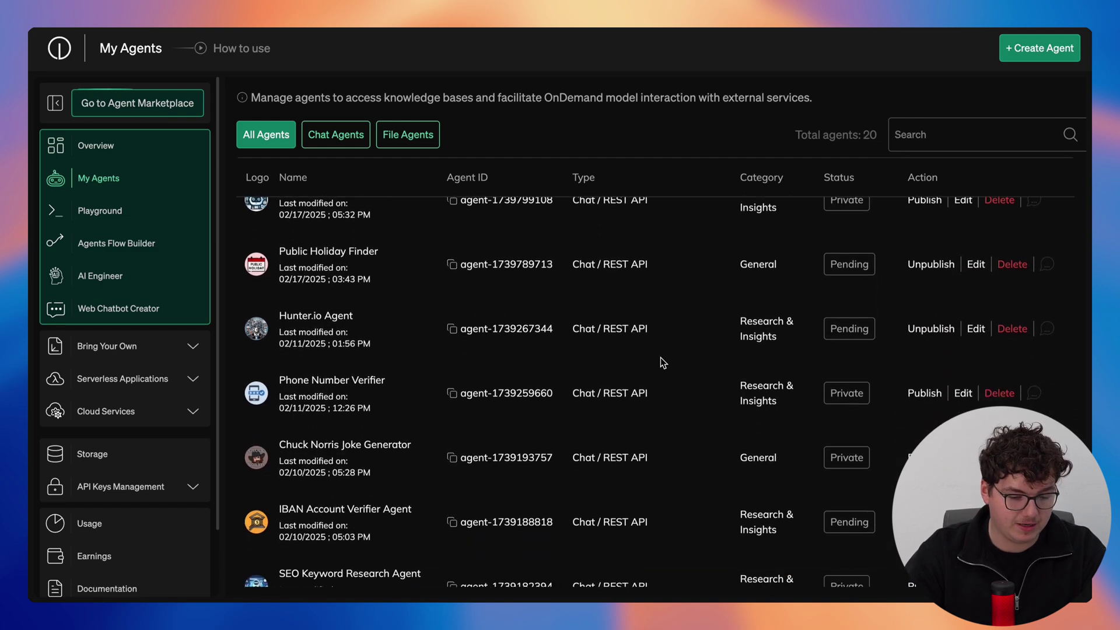
scroll(660, 356, "down", 4)
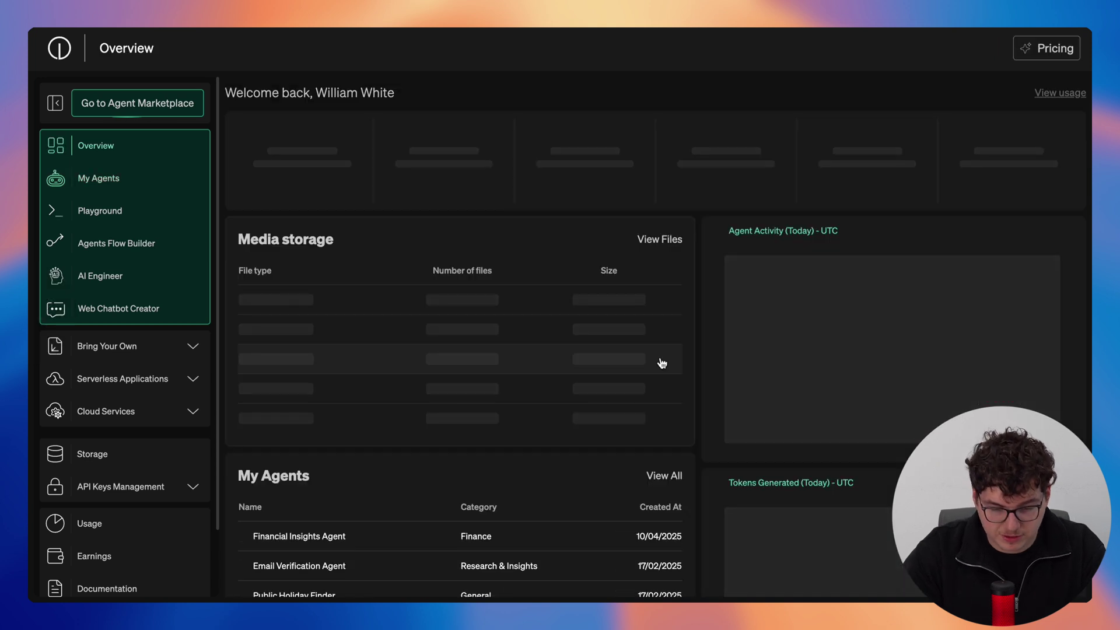
scroll(660, 356, "down", 3)
scroll(662, 361, "down", 3)
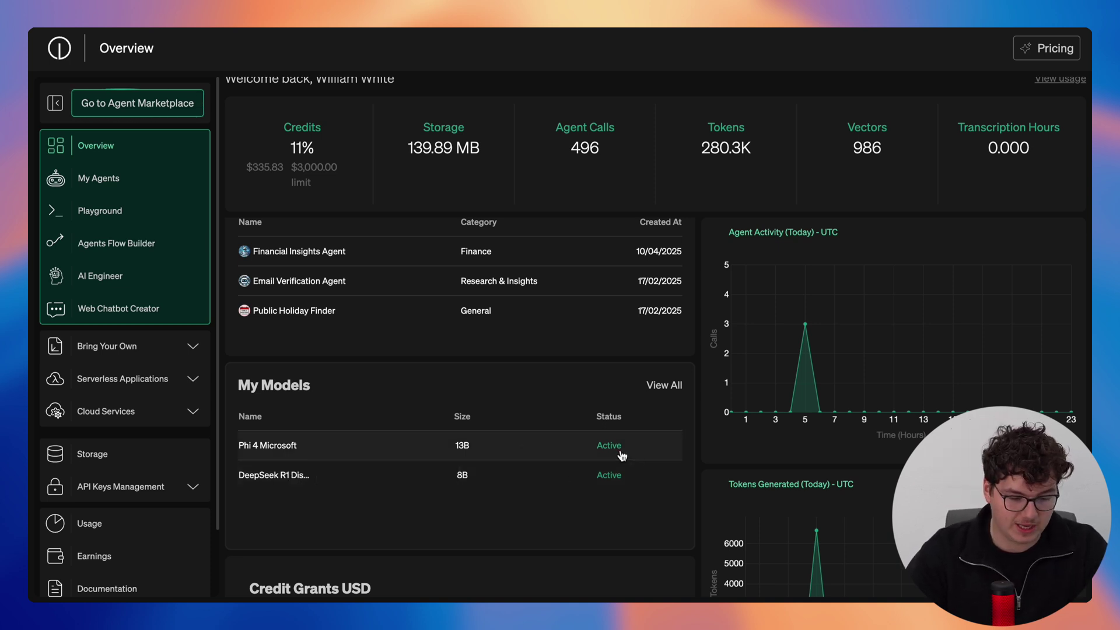
left_click(663, 386)
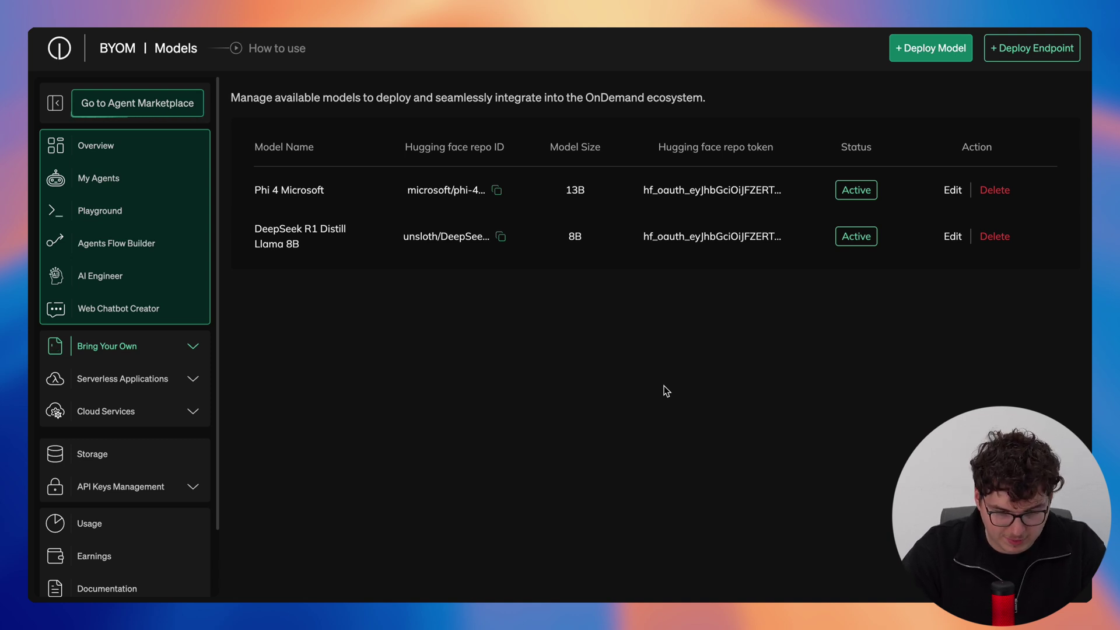
key("alt+Left")
scroll(665, 391, "down", 3)
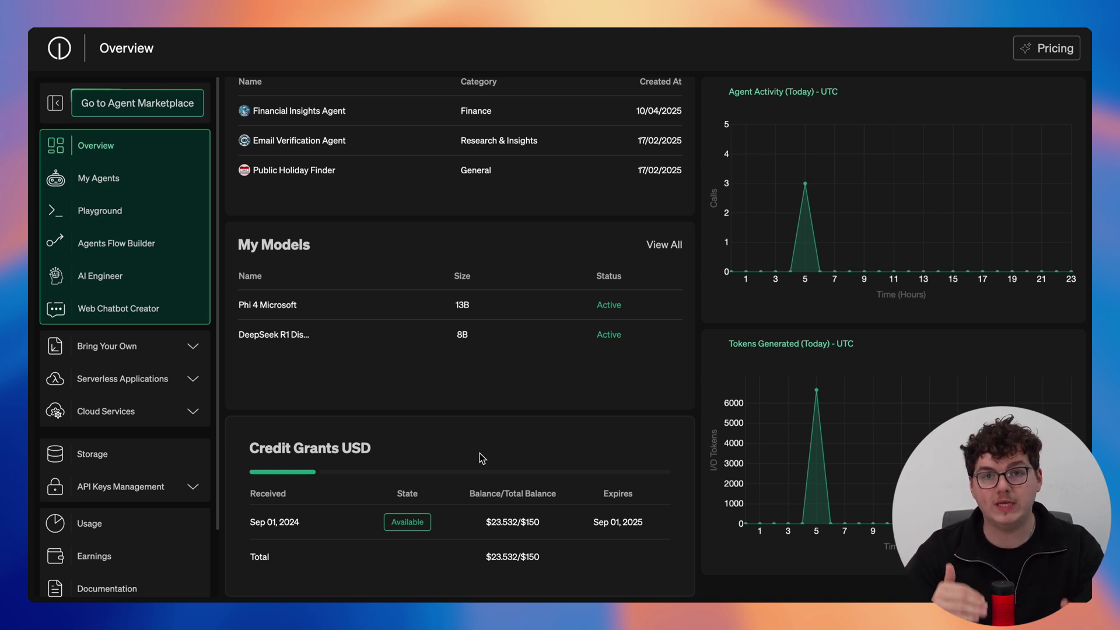
scroll(835, 183, "up", 1)
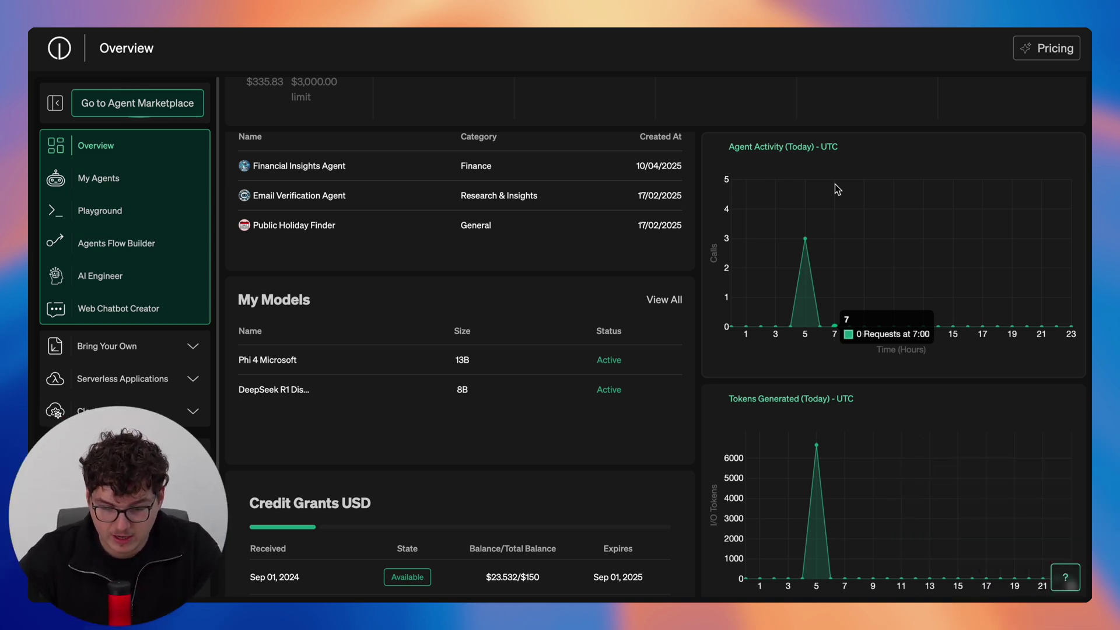
mouse_move(805, 241)
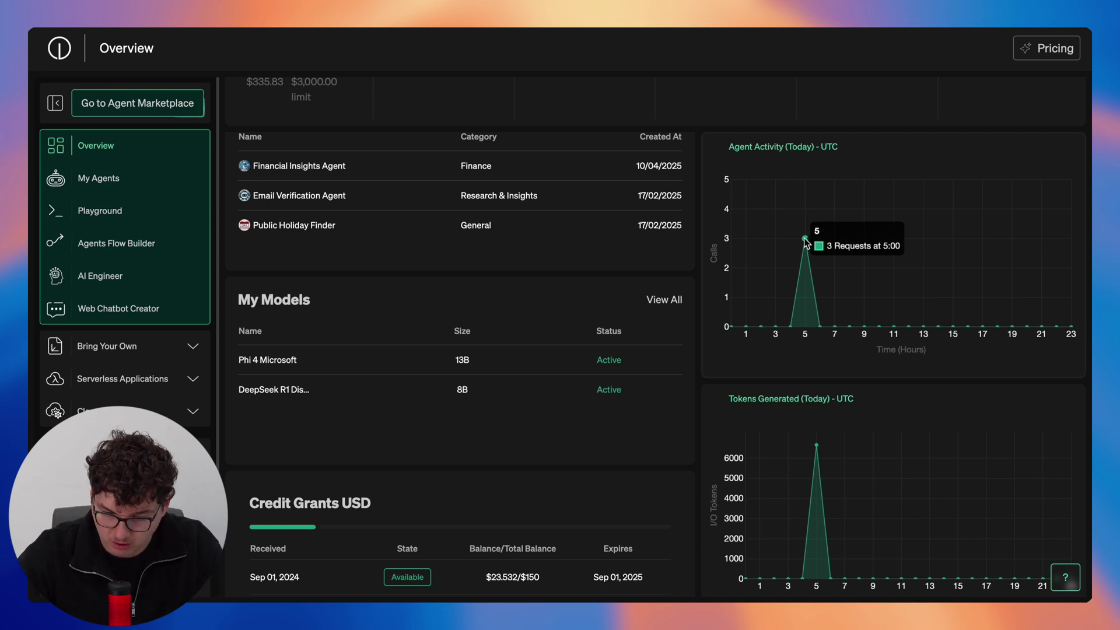
scroll(733, 372, "down", 1)
scroll(733, 374, "down", 3)
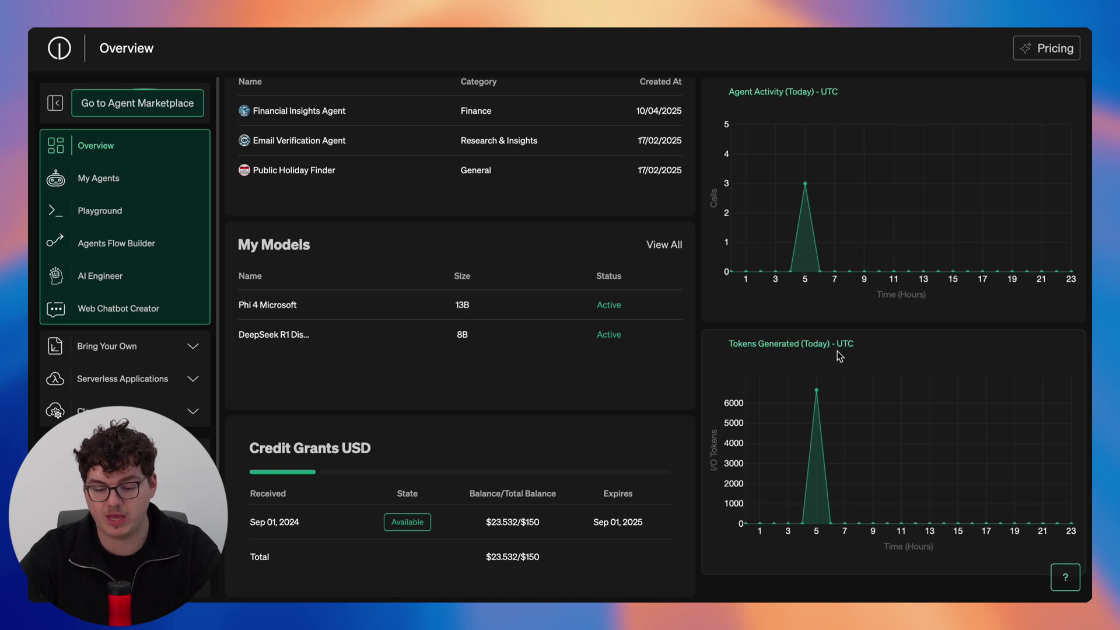
mouse_move(818, 392)
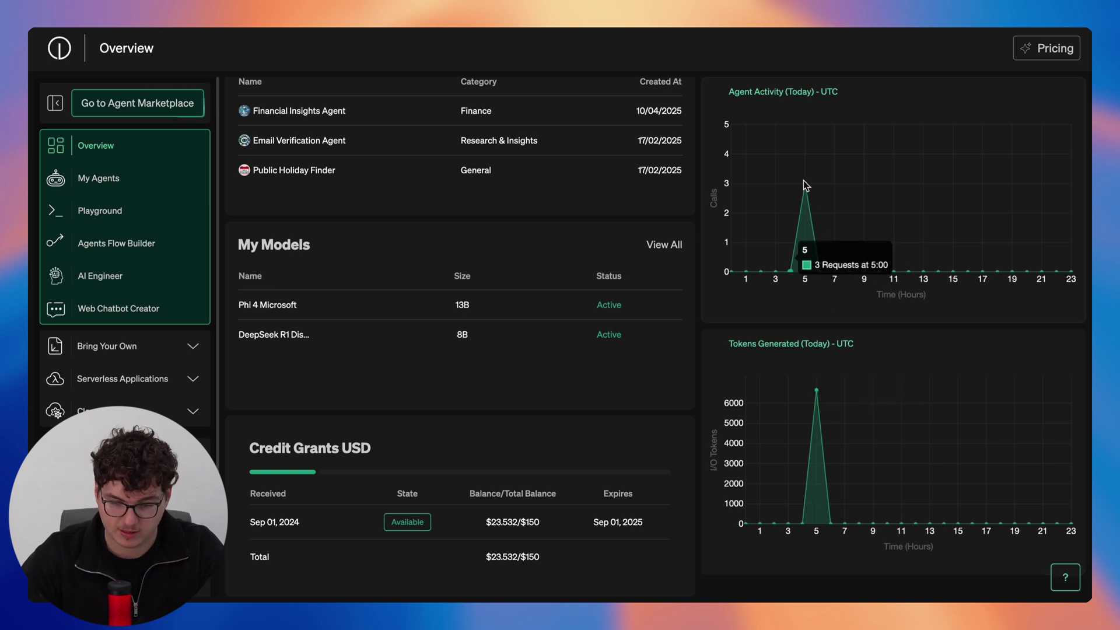
scroll(779, 339, "up", 3)
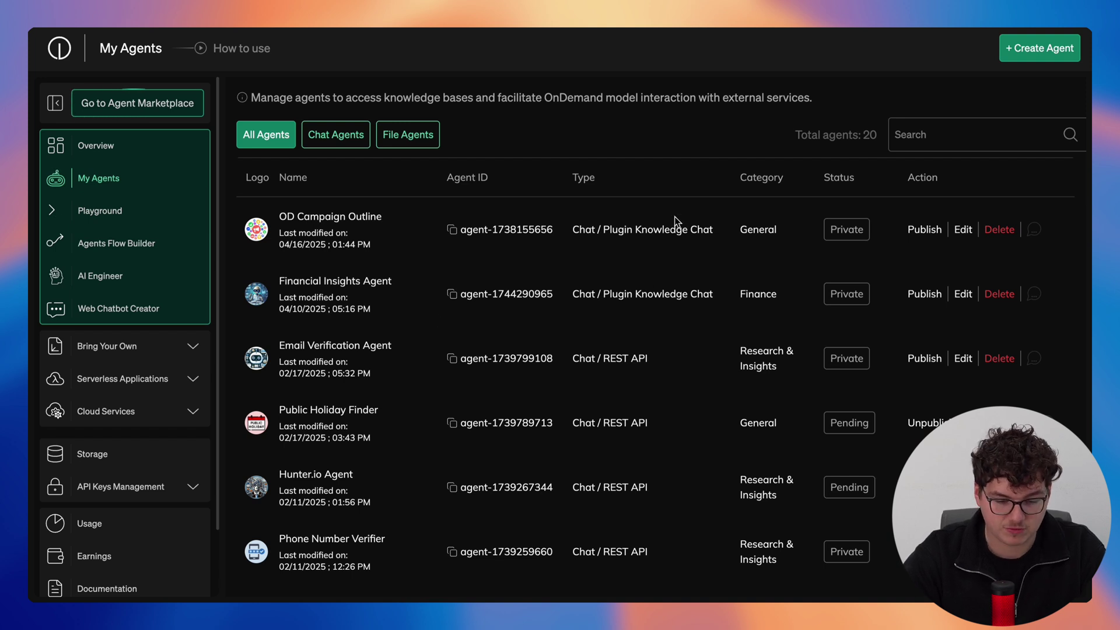
Step: Scroll through all 38 agents, including subscribed ones like Linkedin Post Agent and Netlify
left_click_drag(654, 230, 725, 232)
left_click(688, 352)
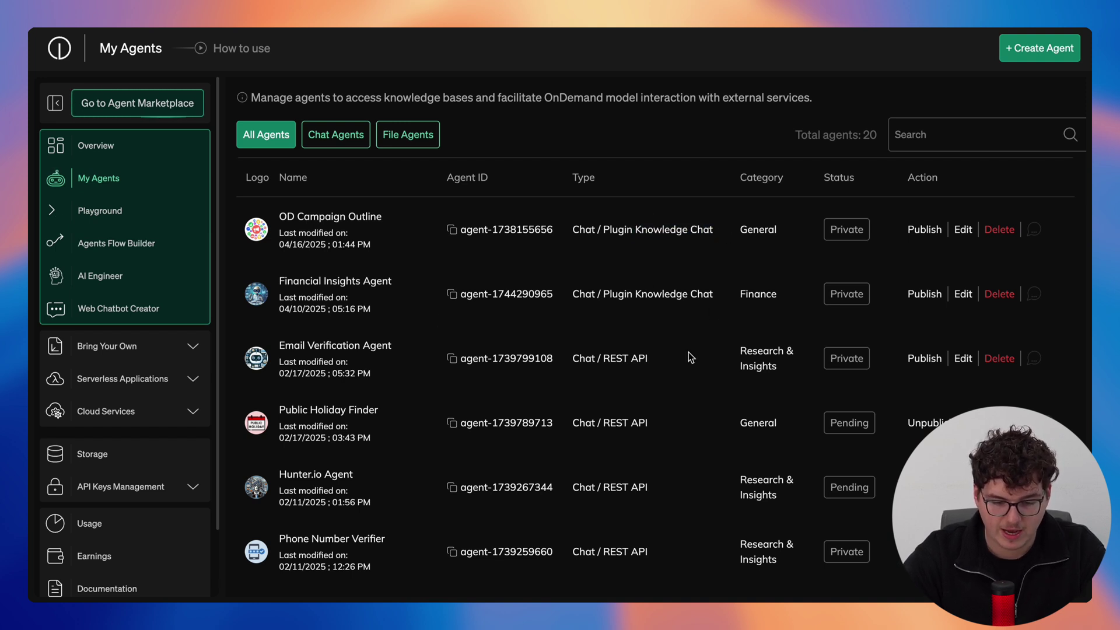
scroll(688, 351, "down", 1)
scroll(688, 352, "down", 1)
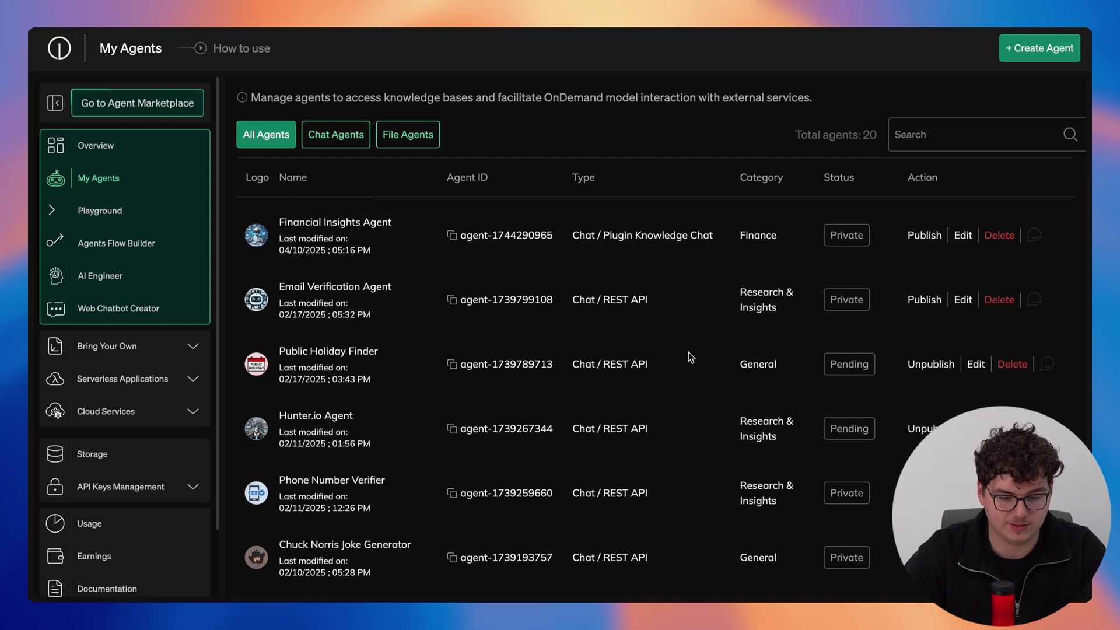
left_click_drag(658, 279, 601, 280)
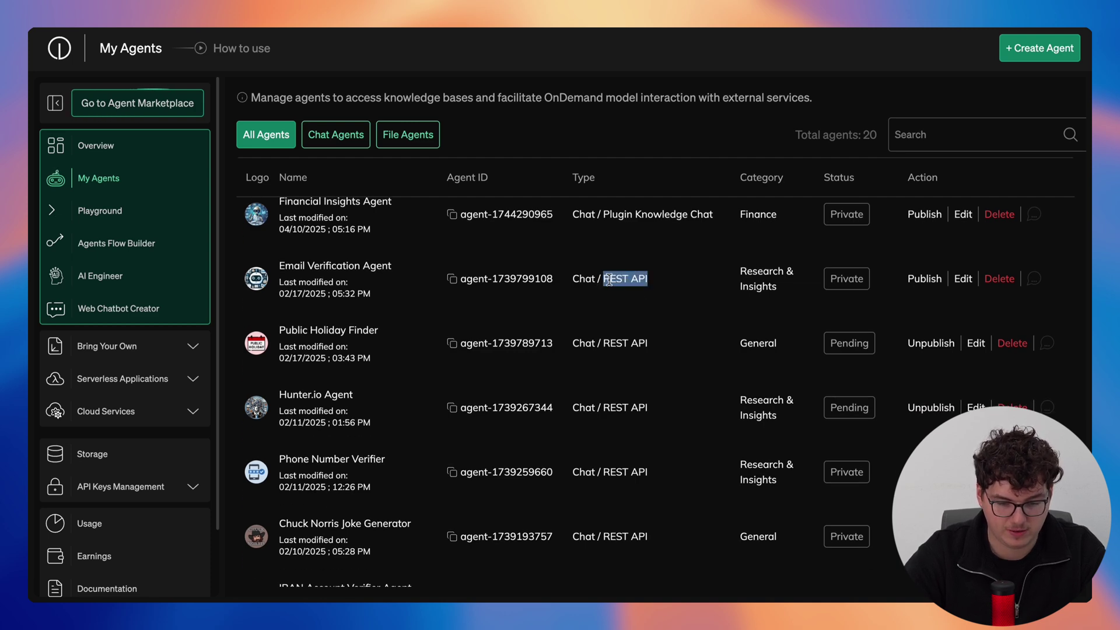
left_click(723, 286)
scroll(666, 441, "down", 3)
scroll(666, 440, "down", 18)
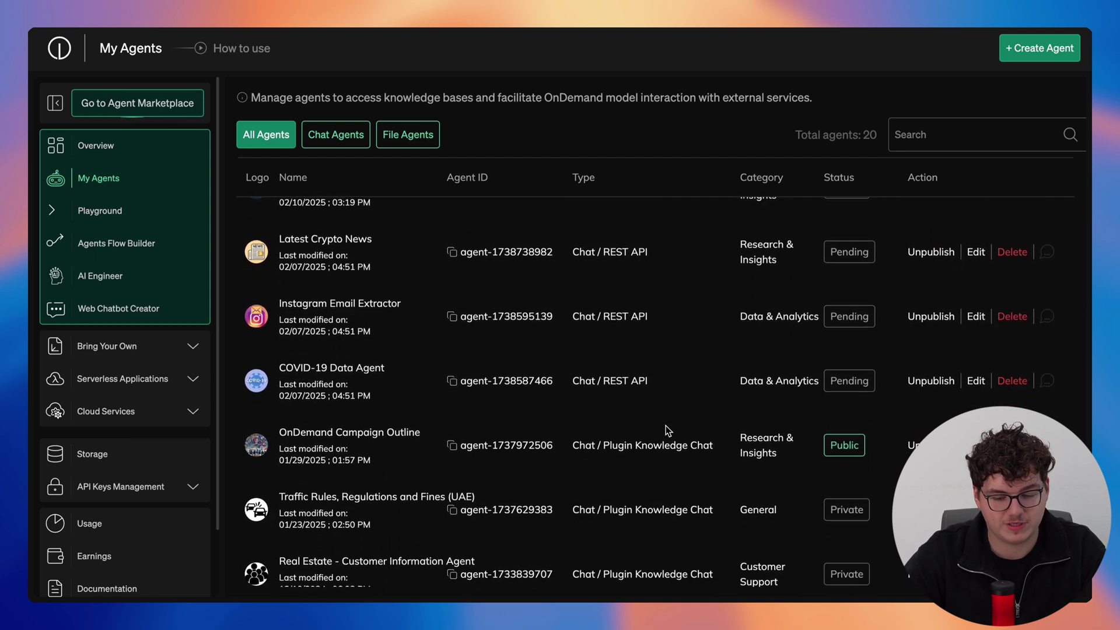
scroll(666, 429, "down", 16)
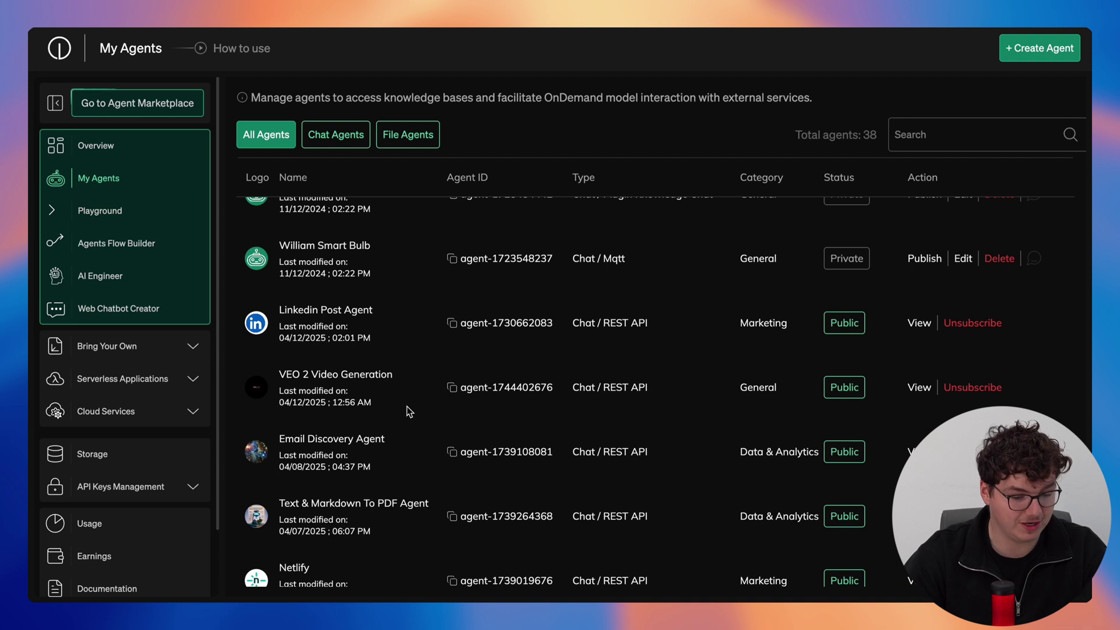
scroll(407, 406, "down", 2)
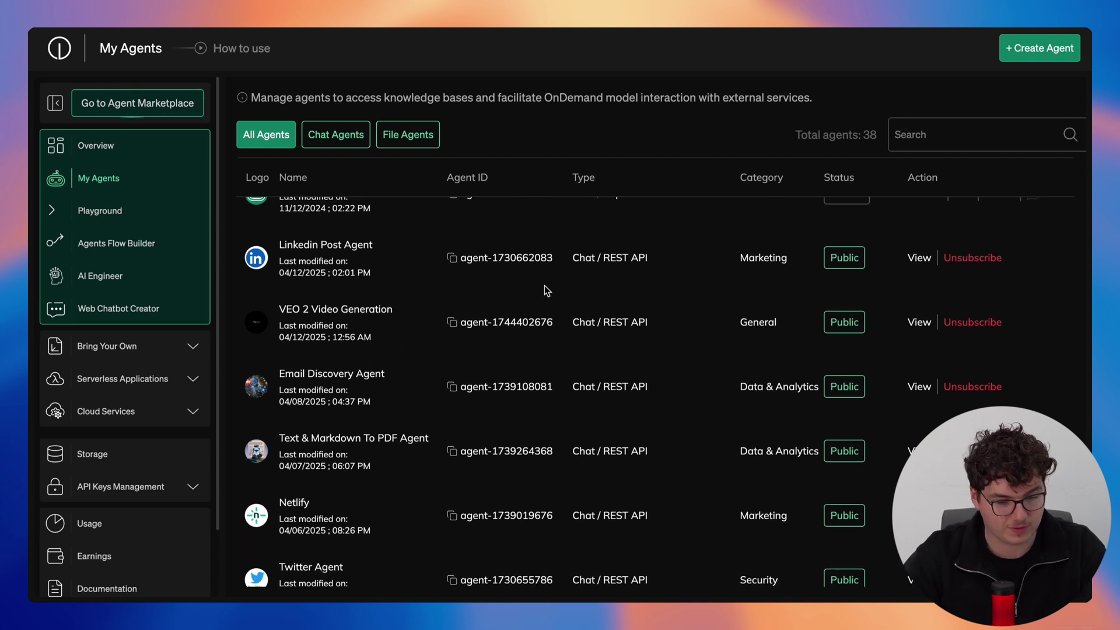
Step: Start a new Rest API Agent and scroll its form down to the OpenAPI Schema
left_click(1035, 56)
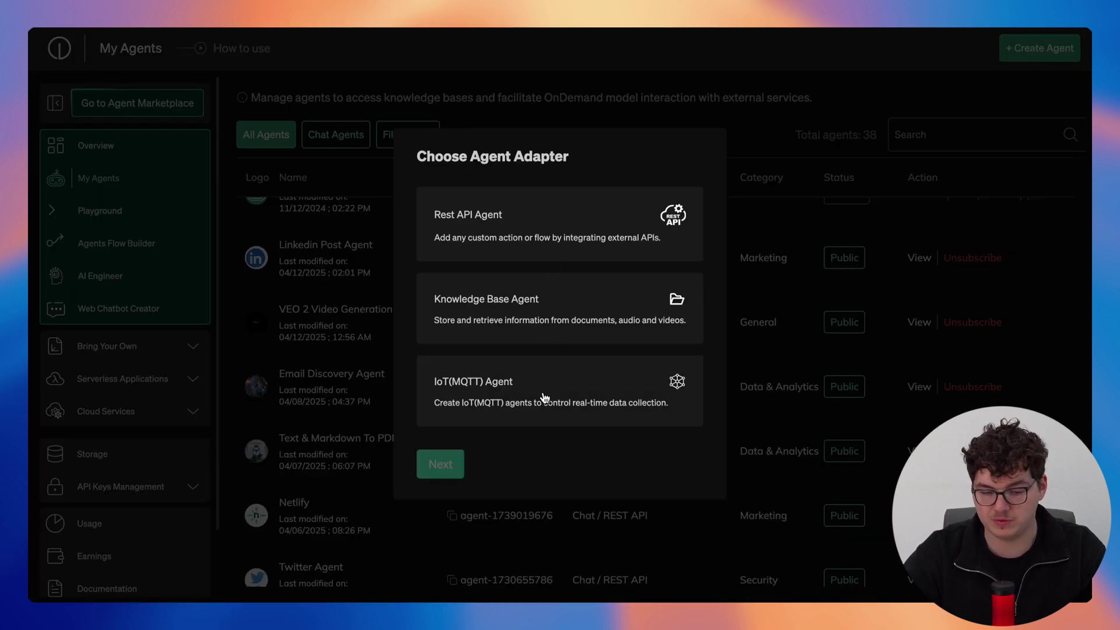
left_click(525, 222)
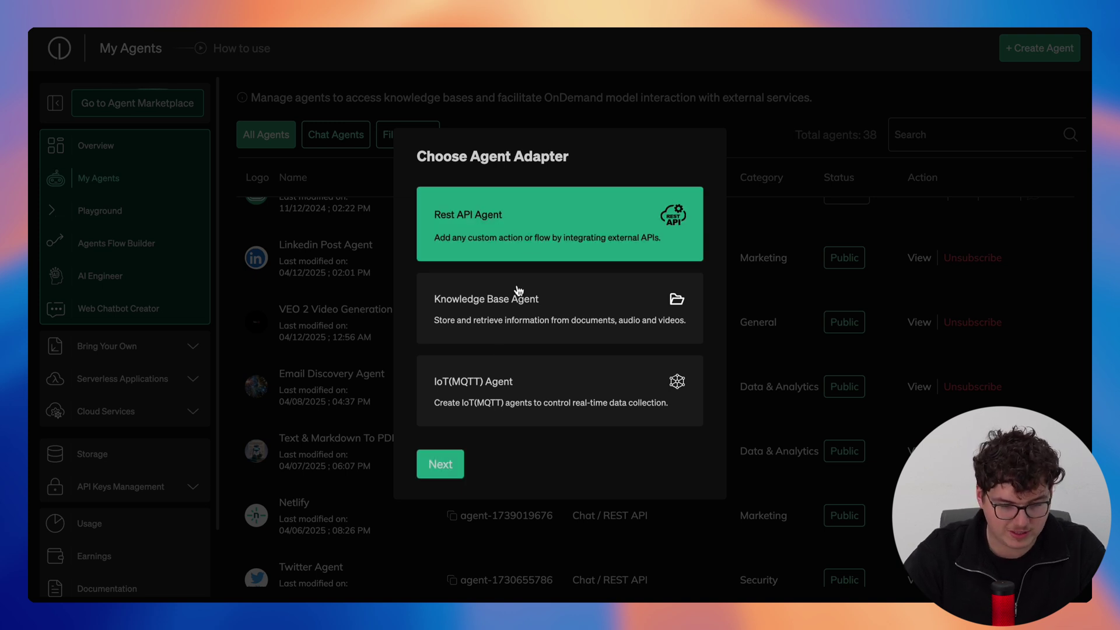
left_click(452, 460)
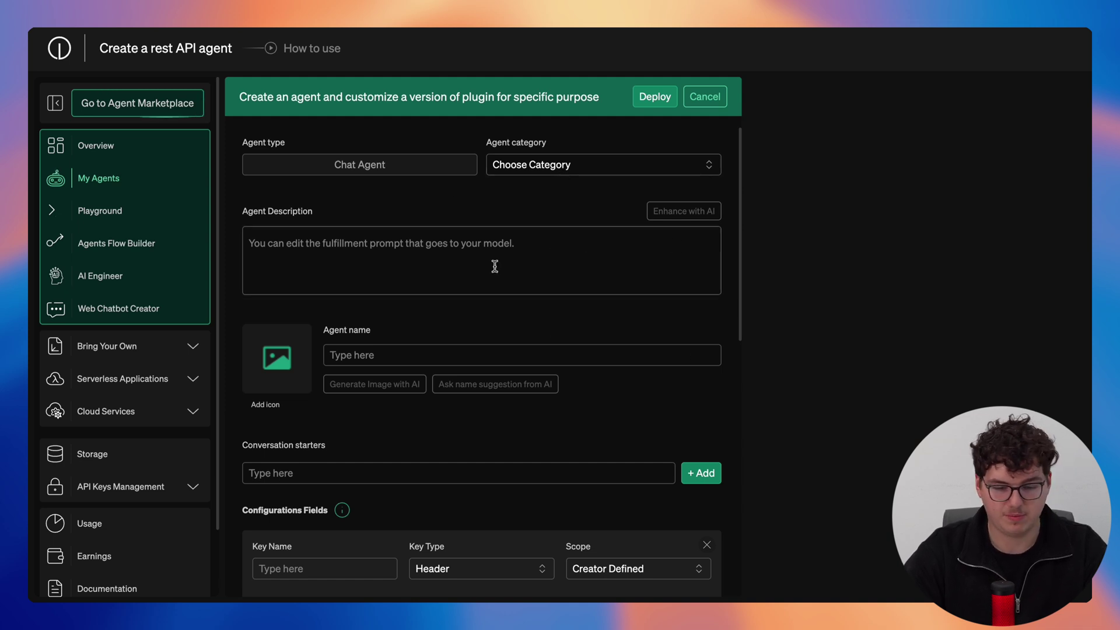
scroll(494, 265, "down", 2)
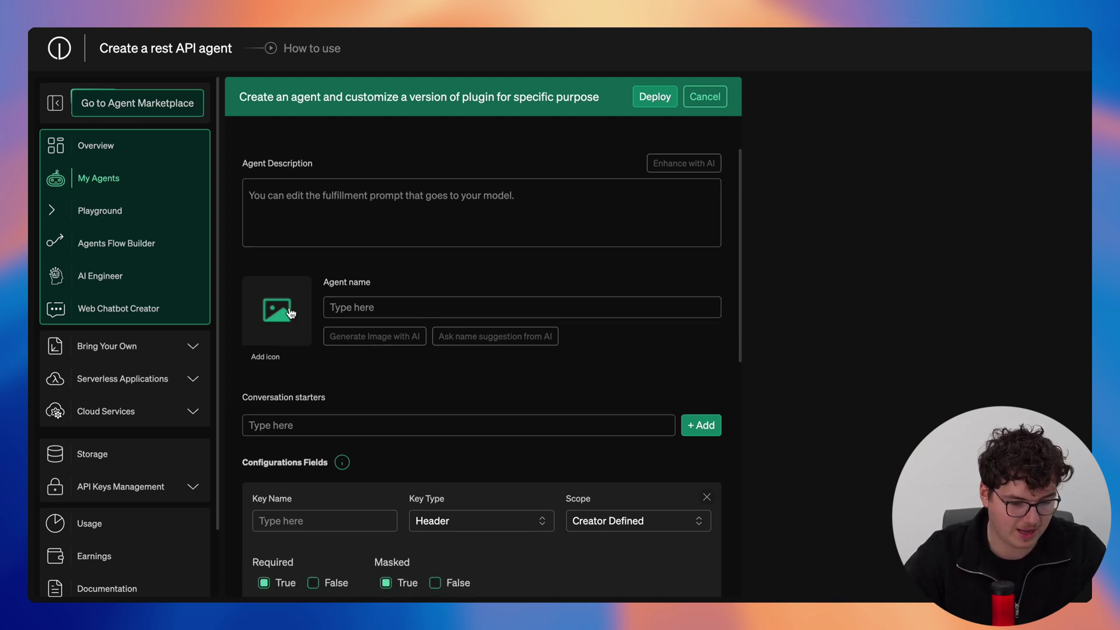
scroll(394, 316, "down", 2)
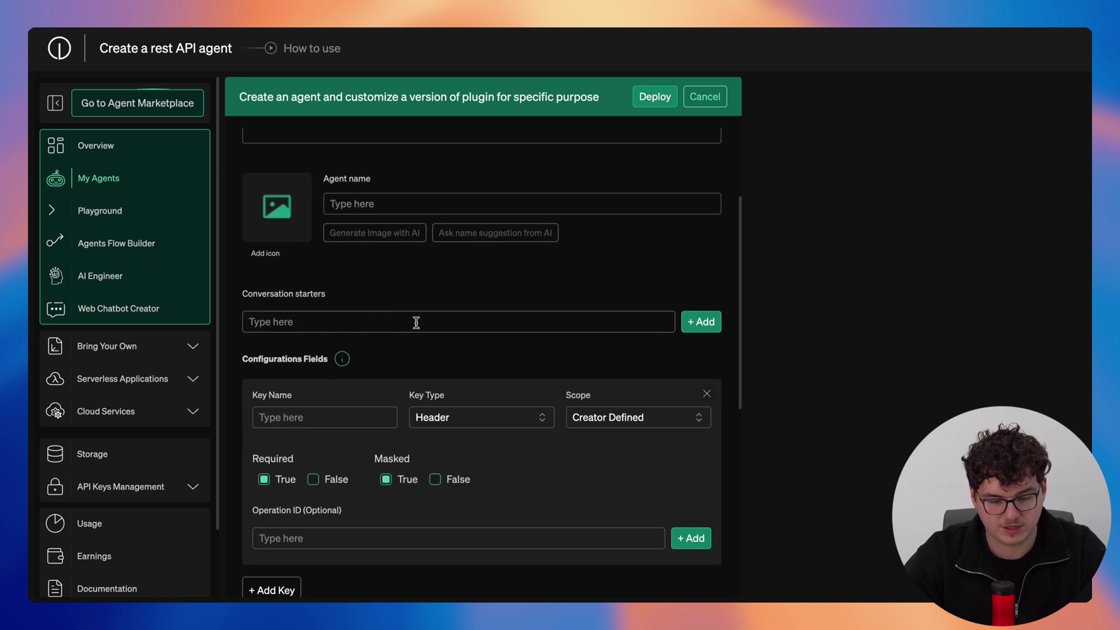
scroll(416, 323, "down", 10)
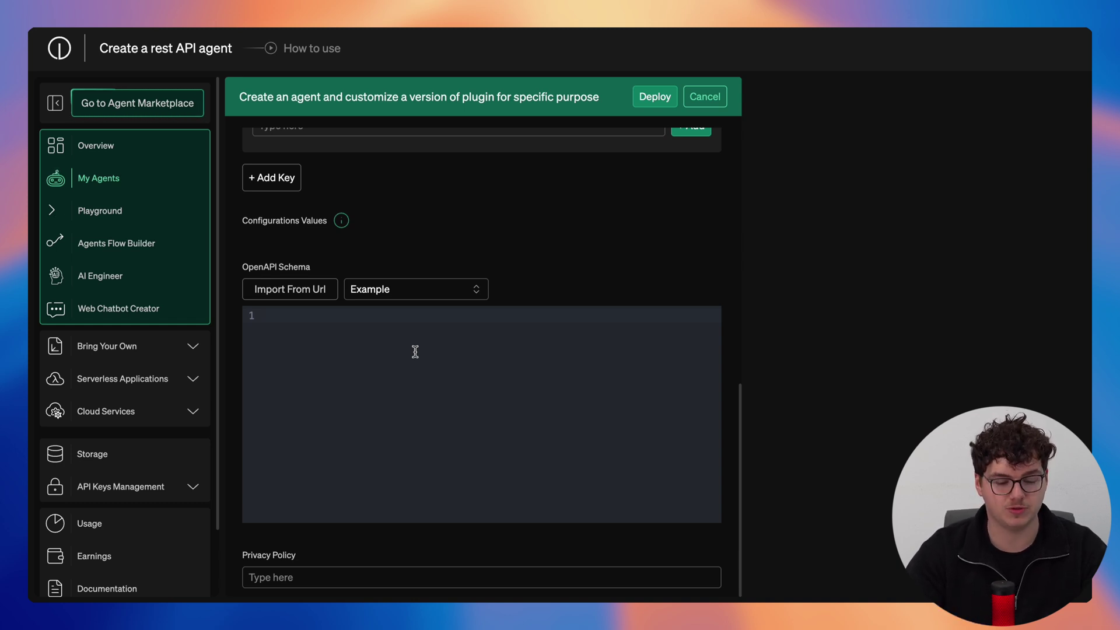
Step: Load the Air Quality API example schema and scroll through the form and back up
left_click(400, 292)
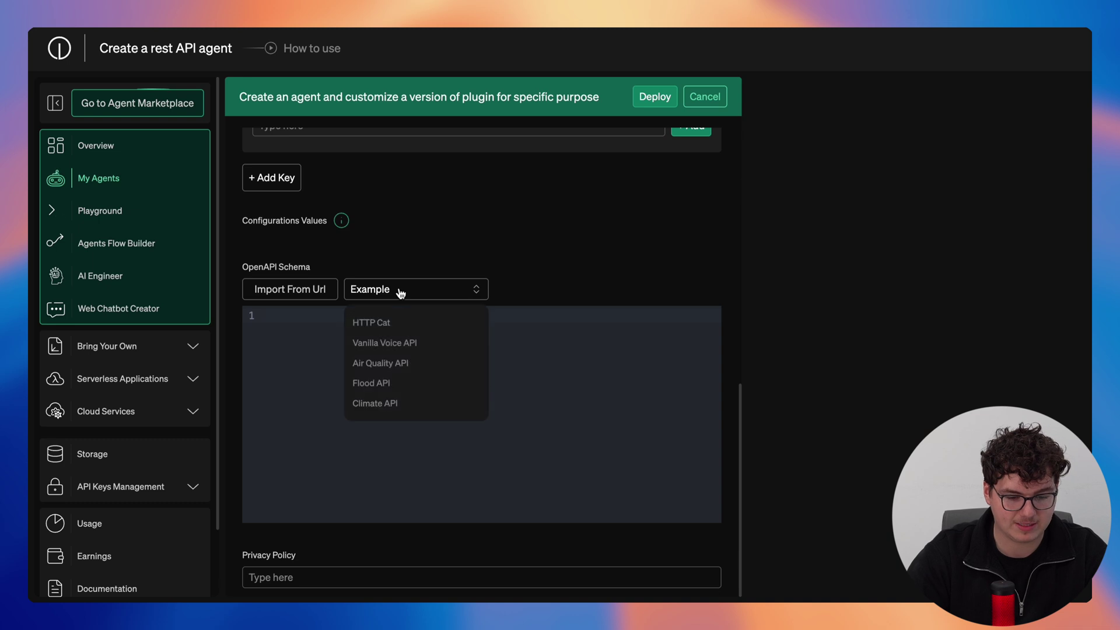
left_click(390, 363)
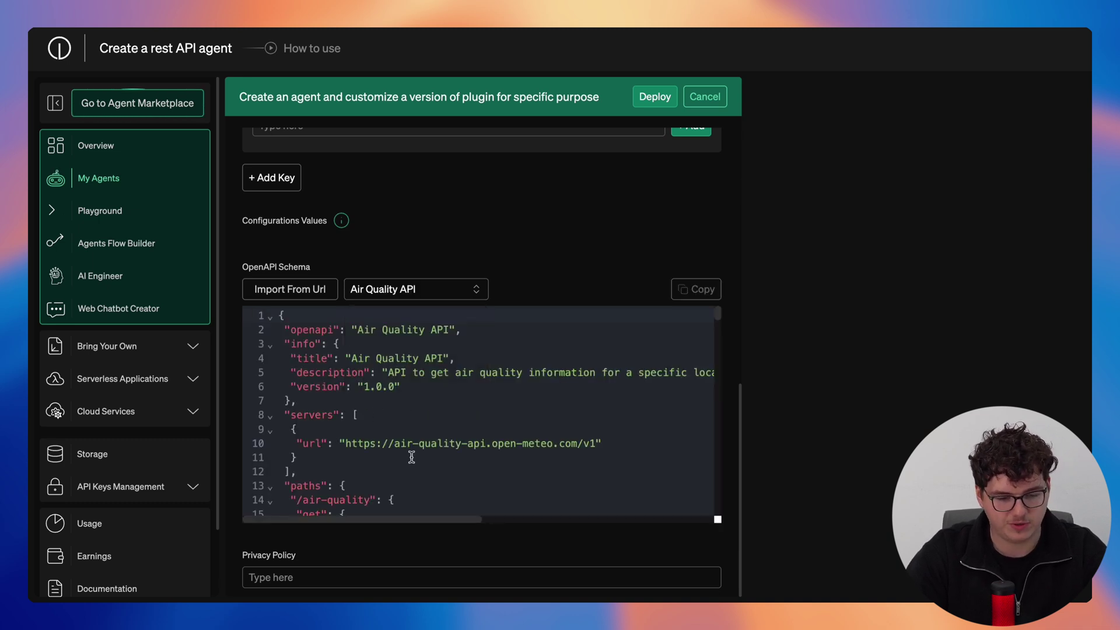
scroll(412, 457, "down", 5)
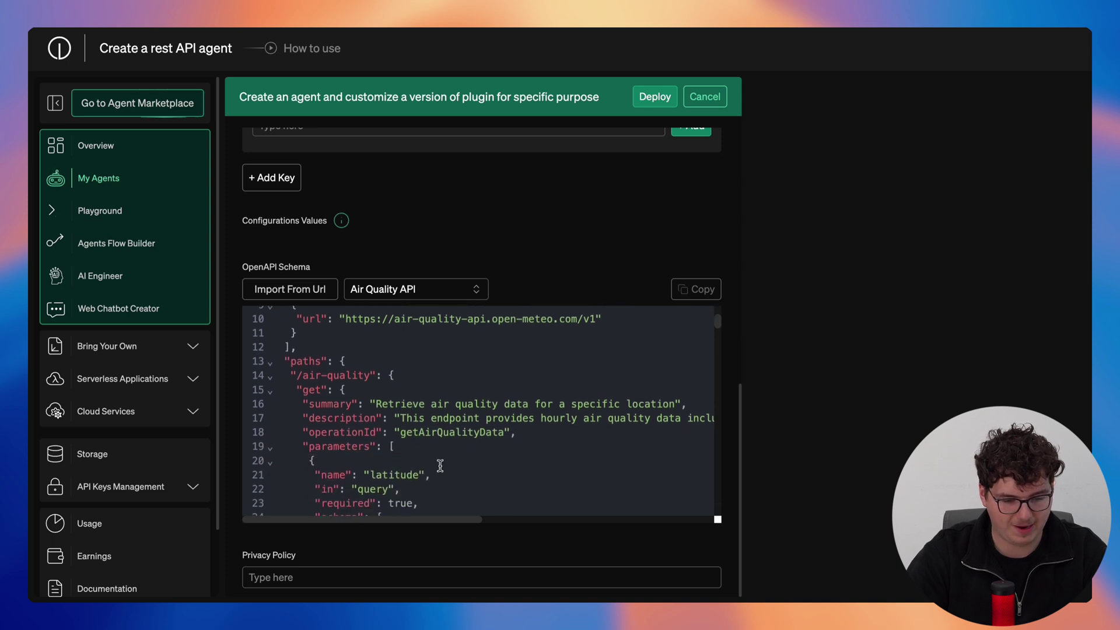
scroll(440, 464, "down", 8)
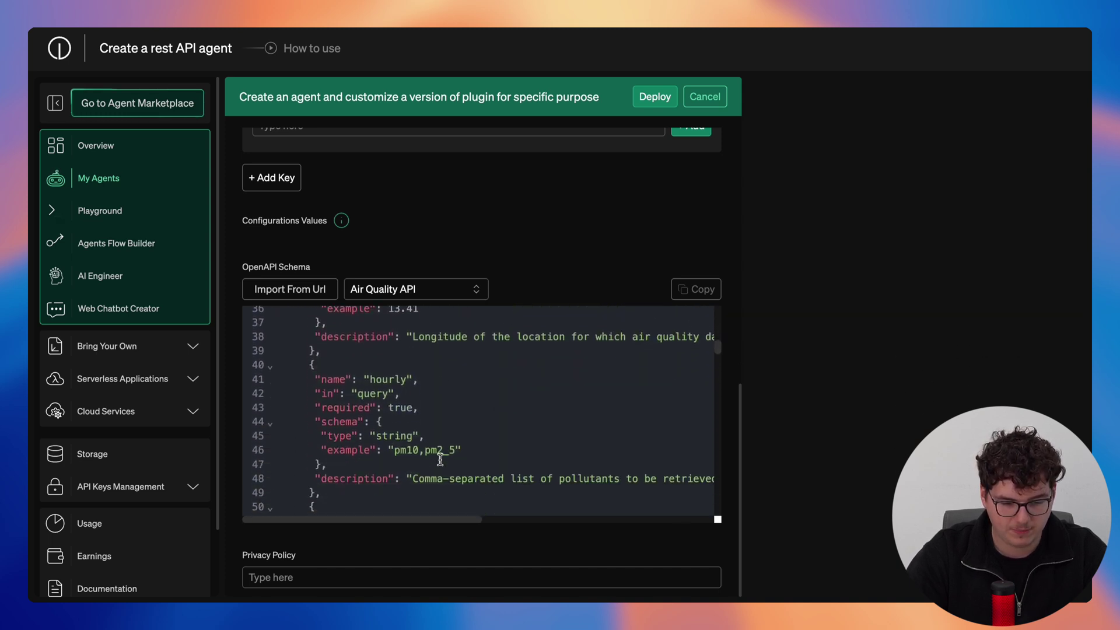
scroll(439, 460, "down", 10)
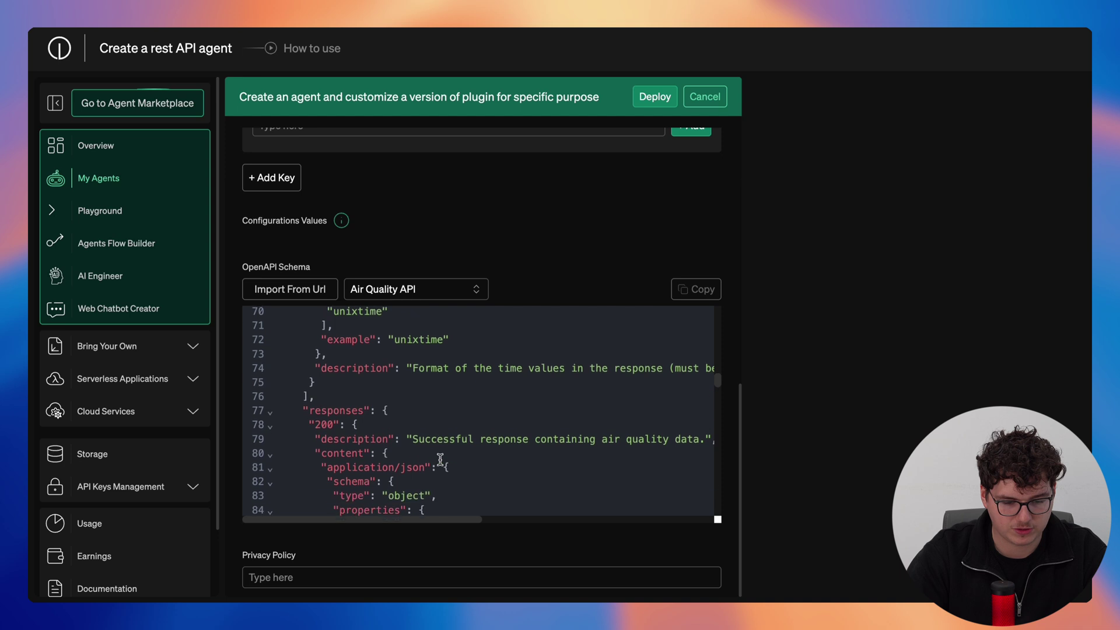
scroll(440, 460, "down", 4)
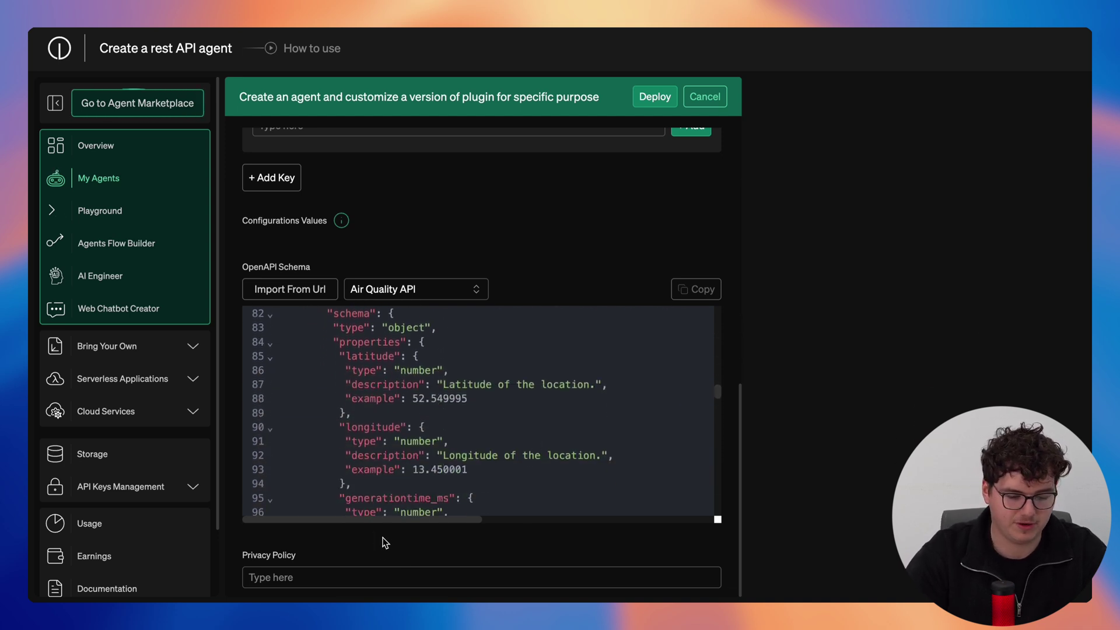
scroll(494, 272, "up", 7)
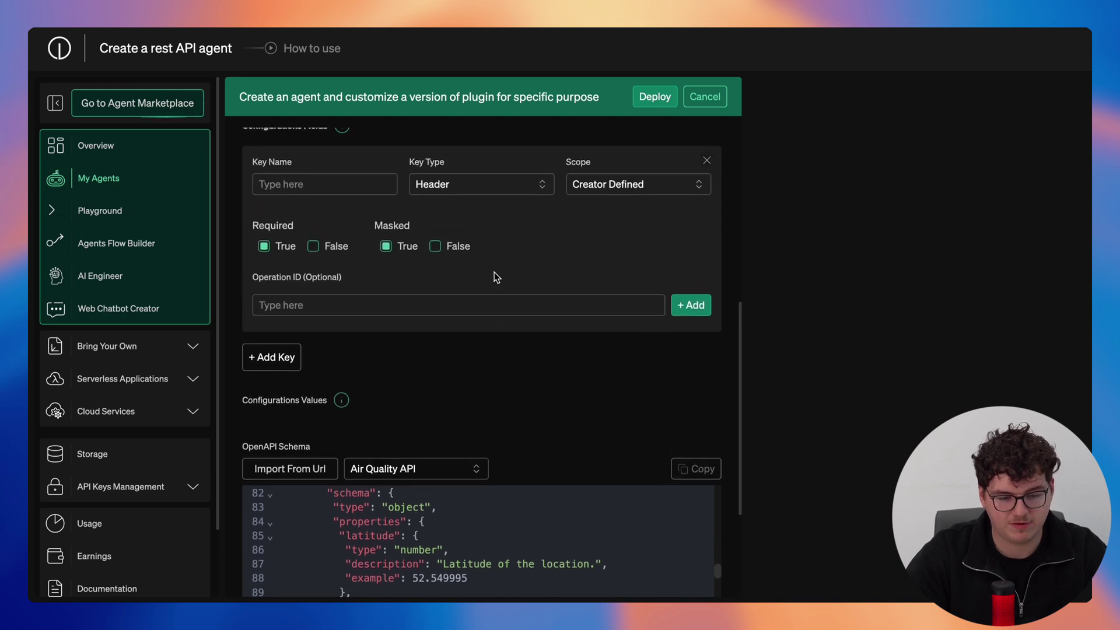
scroll(495, 272, "up", 3)
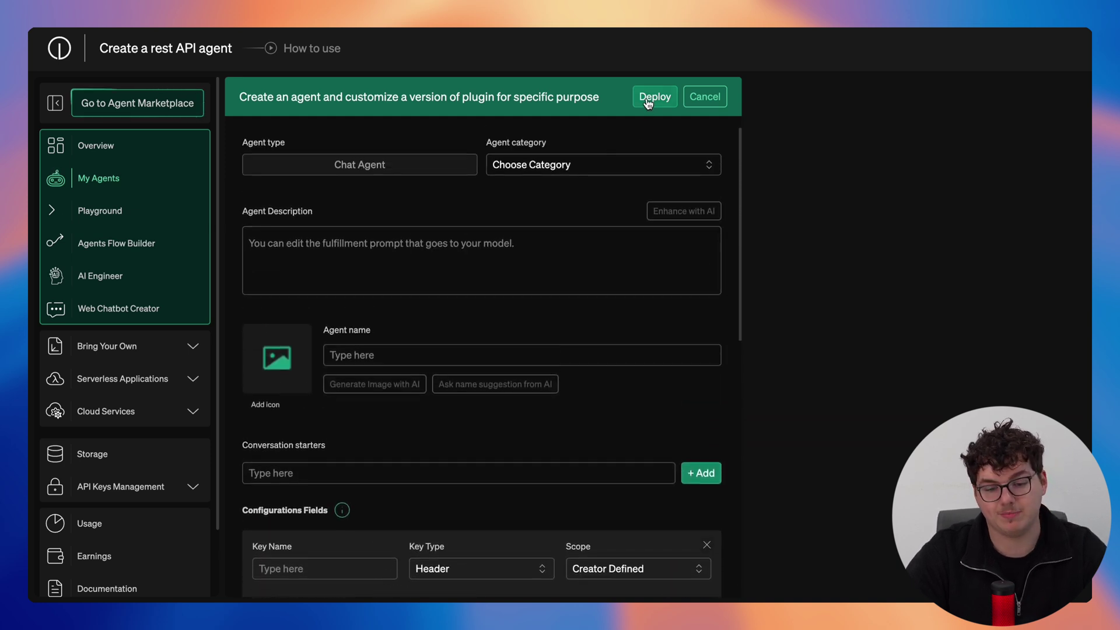
Step: Cancel the REST API draft and preview the Knowledge Base Agent form instead
left_click(706, 103)
left_click(1022, 47)
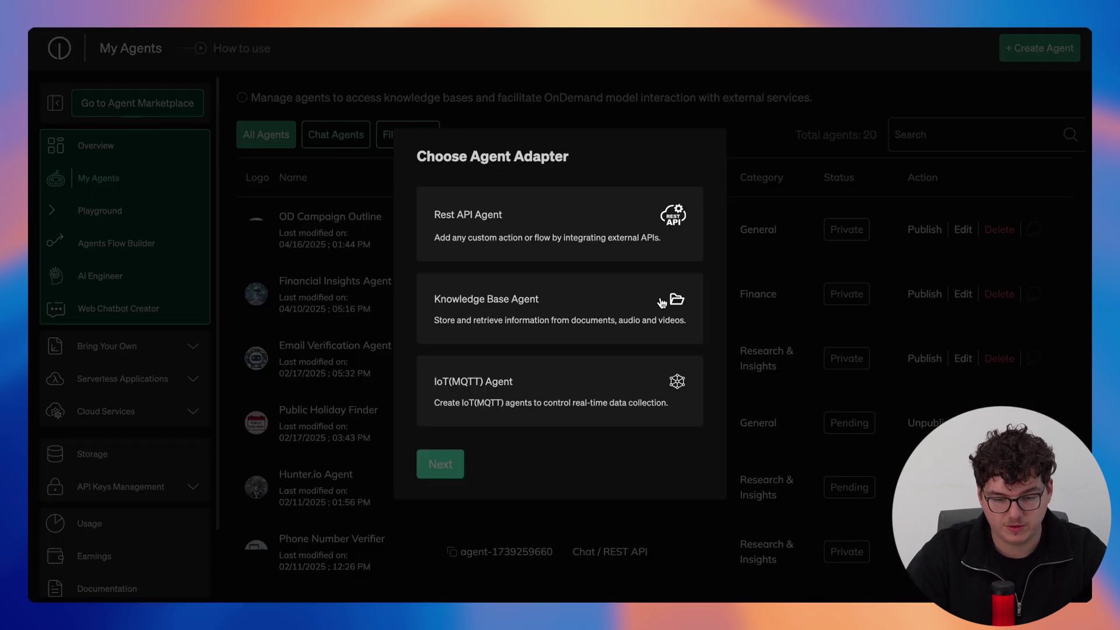
left_click(525, 300)
left_click(442, 462)
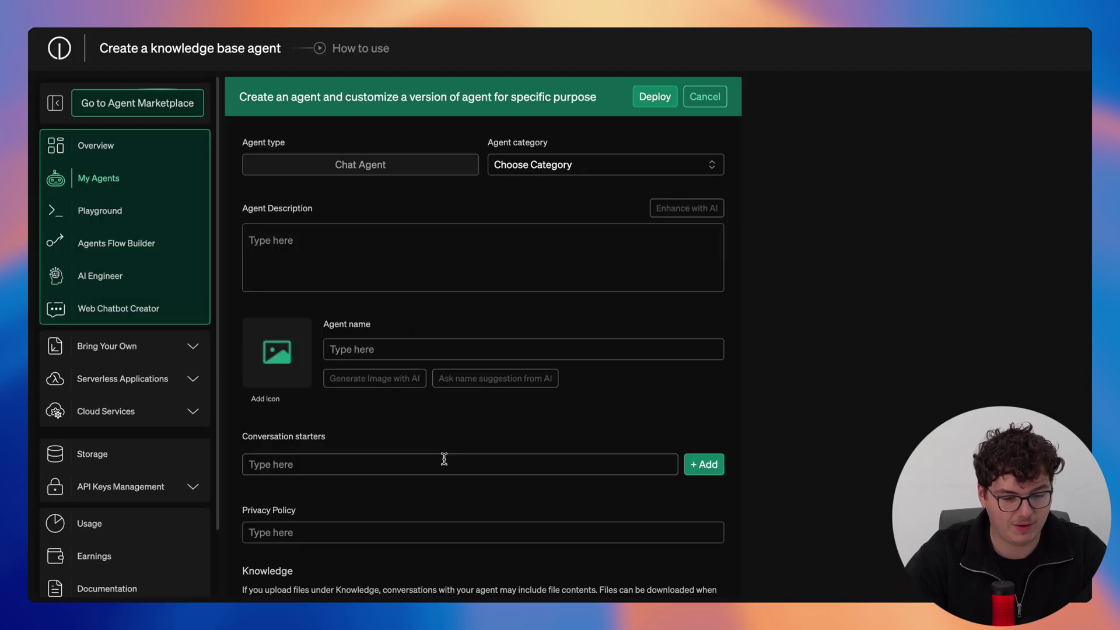
scroll(443, 459, "down", 5)
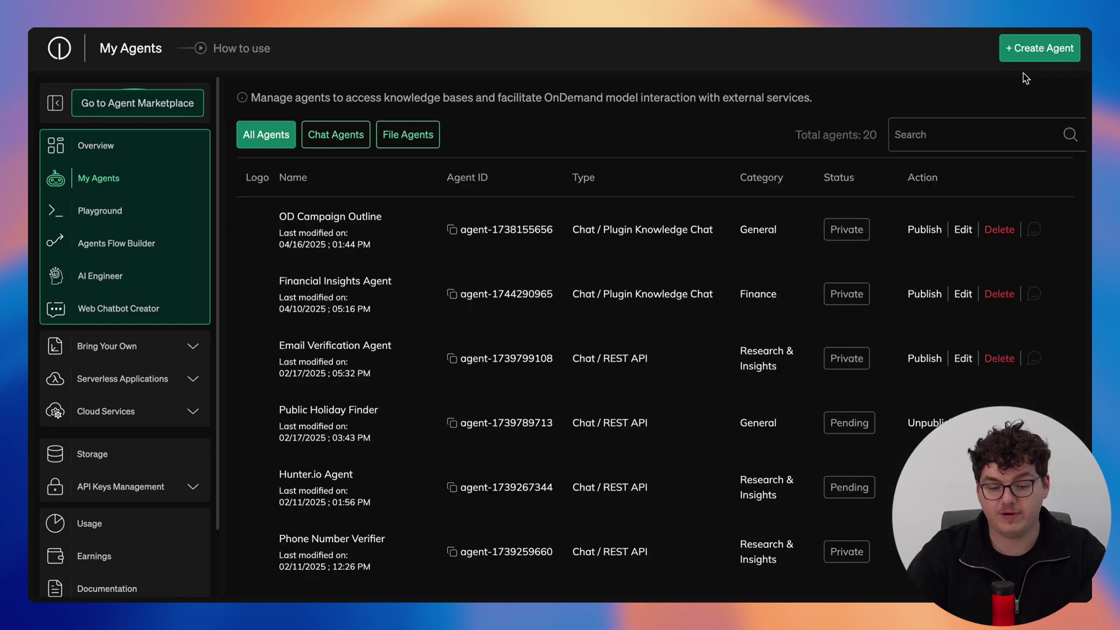
left_click(1021, 57)
left_click(594, 414)
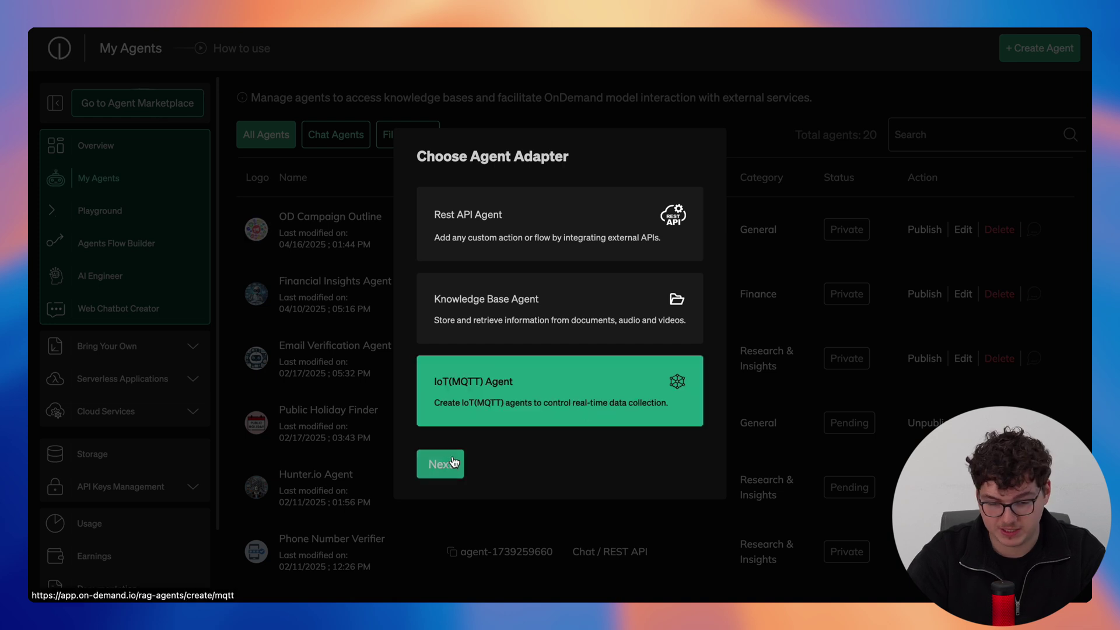
left_click(441, 464)
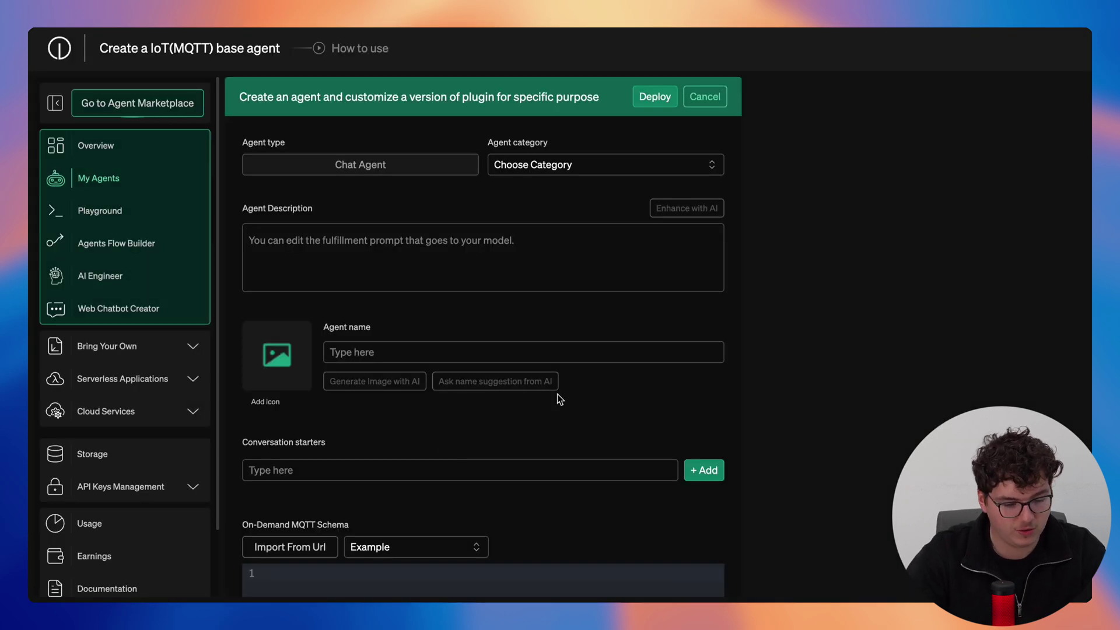
scroll(558, 395, "down", 2)
scroll(558, 394, "down", 2)
scroll(557, 393, "up", 3)
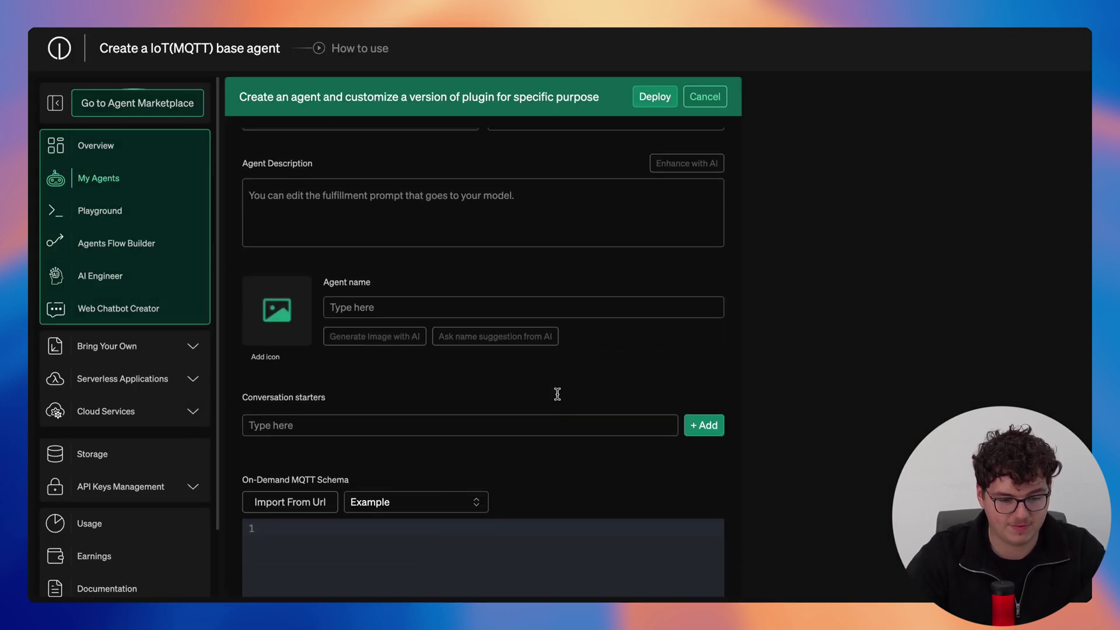
scroll(480, 463, "down", 4)
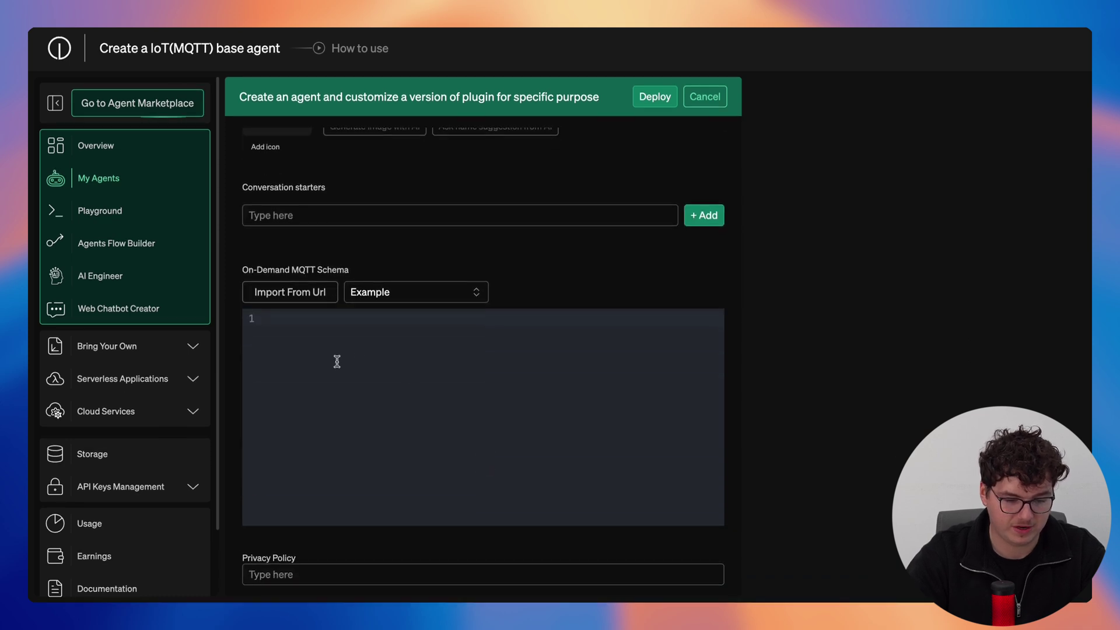
left_click(406, 302)
left_click(382, 324)
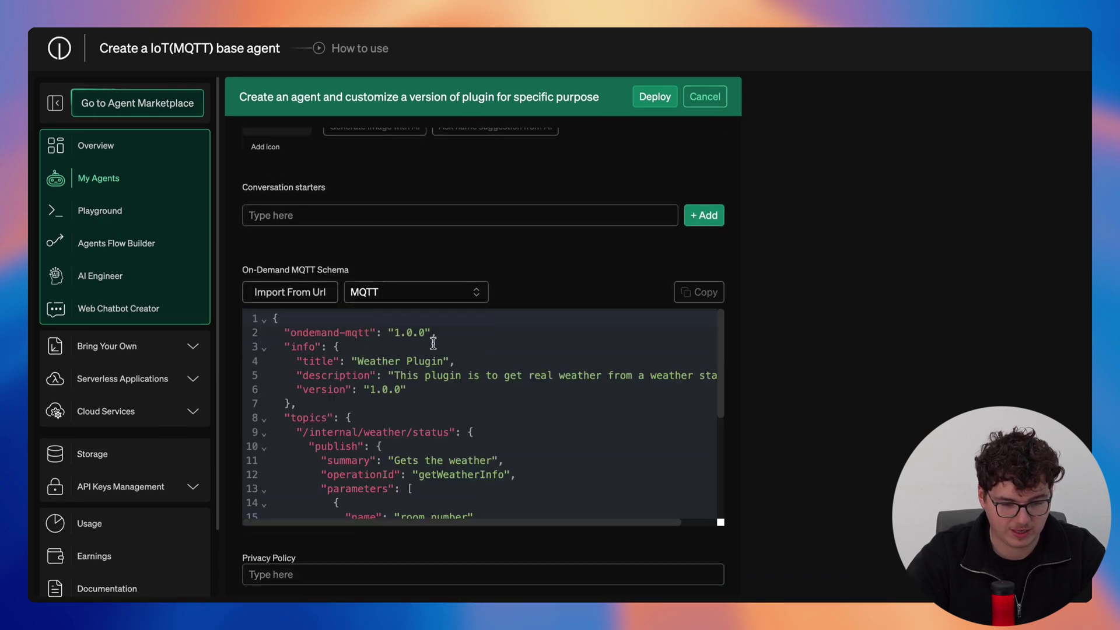
scroll(474, 397, "down", 6)
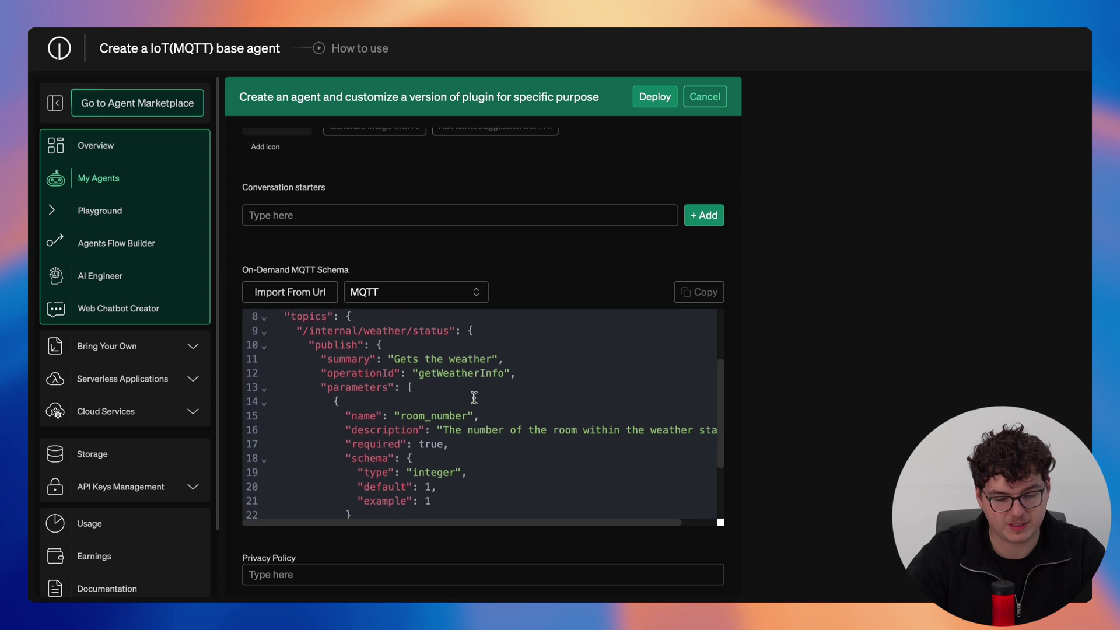
scroll(474, 397, "up", 4)
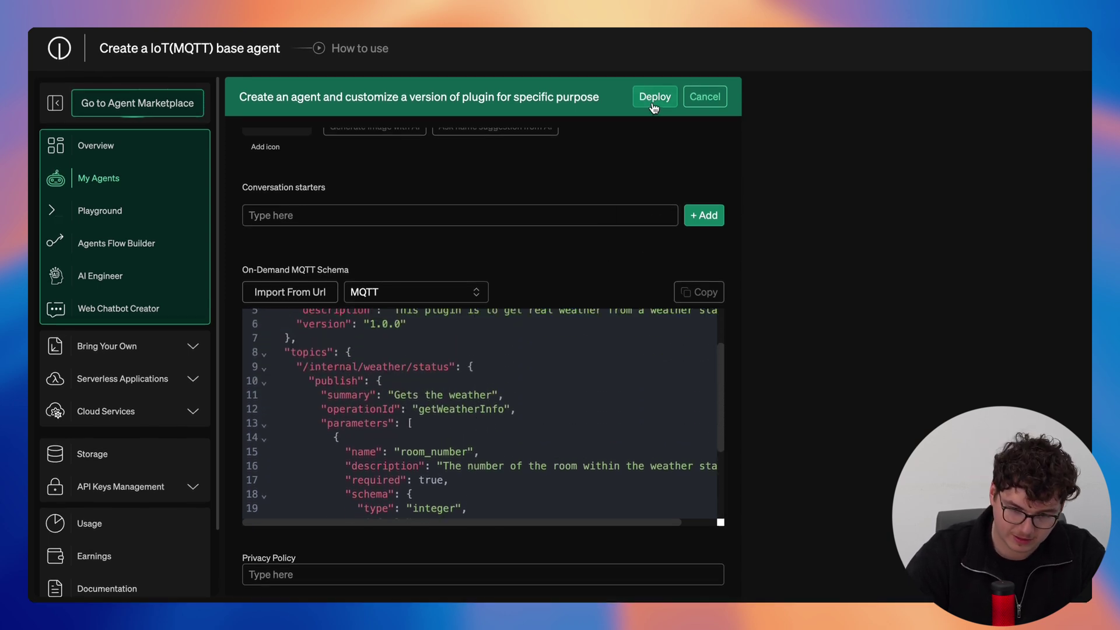
left_click(704, 96)
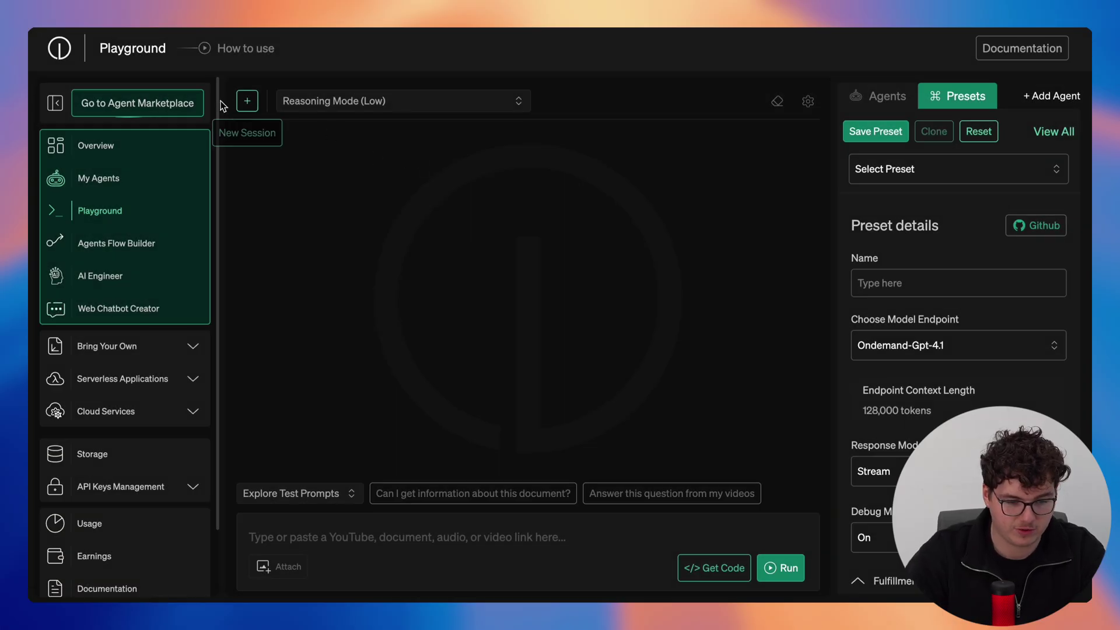
Step: Preview the Reasoning Mode options, then show the agents attached to the Playground
left_click(336, 100)
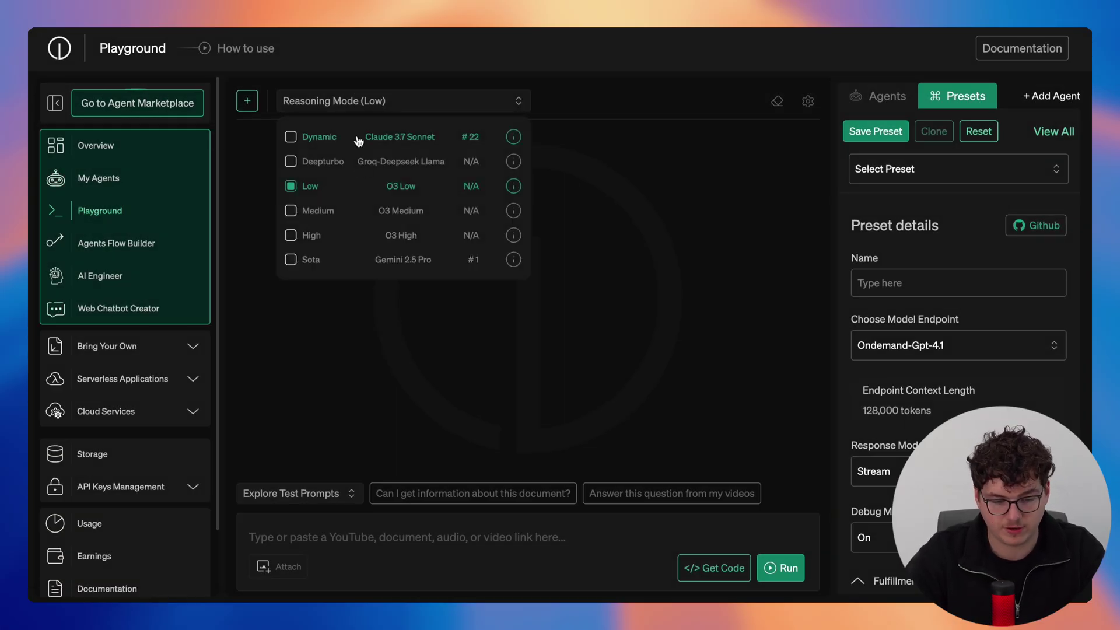
left_click(777, 103)
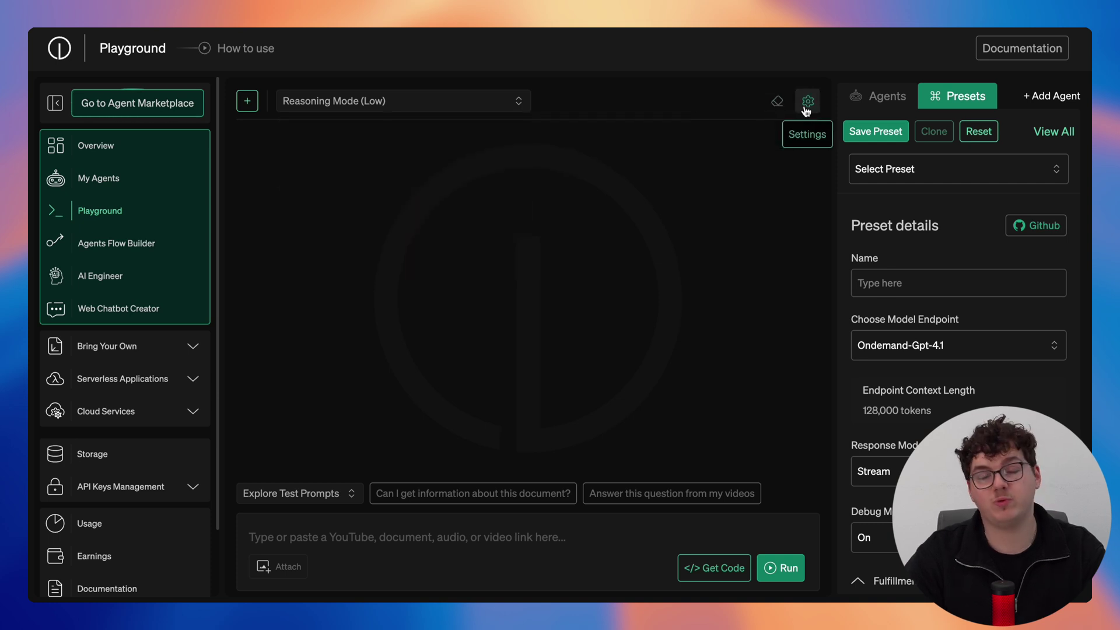
left_click(886, 95)
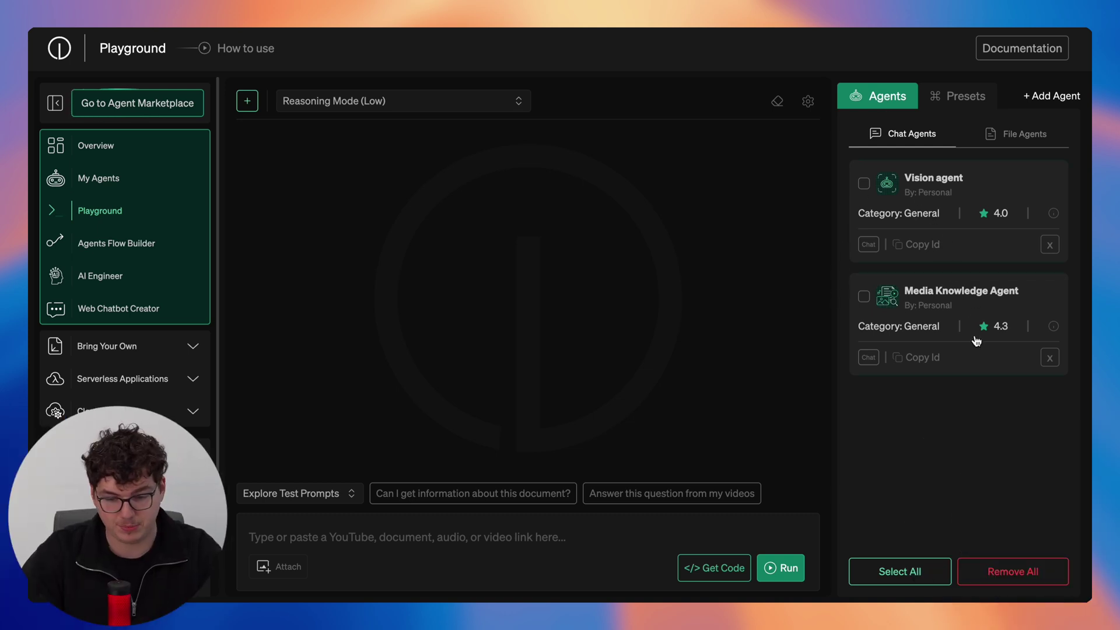
Step: Browse the + Add Agent list, visit the Agent Marketplace, and return to the Playground
left_click(1044, 96)
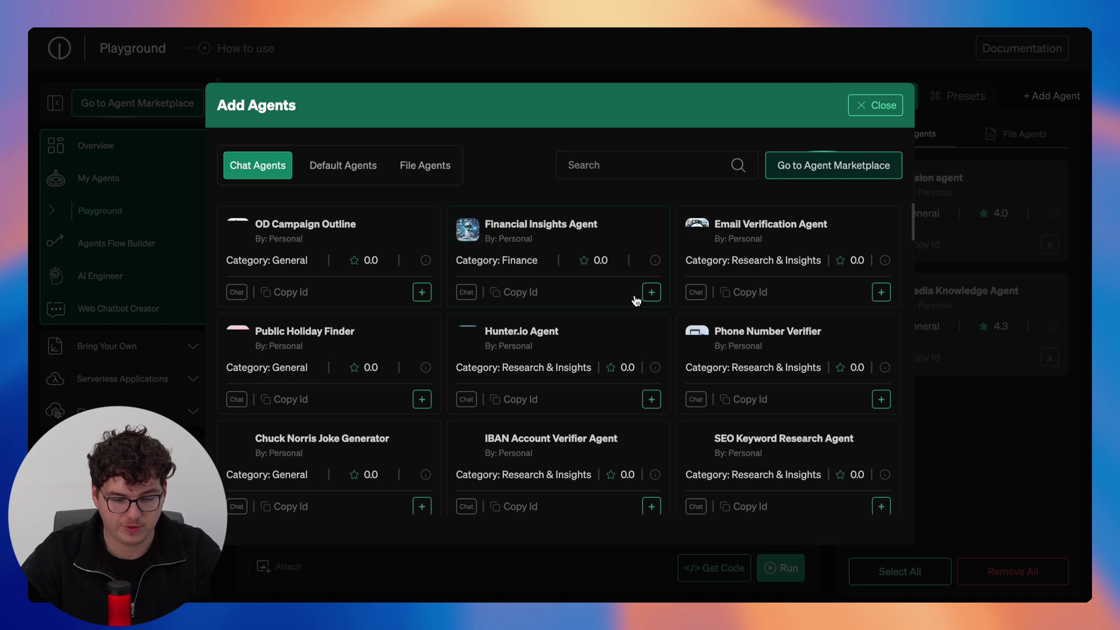
scroll(634, 300, "down", 2)
scroll(636, 300, "down", 4)
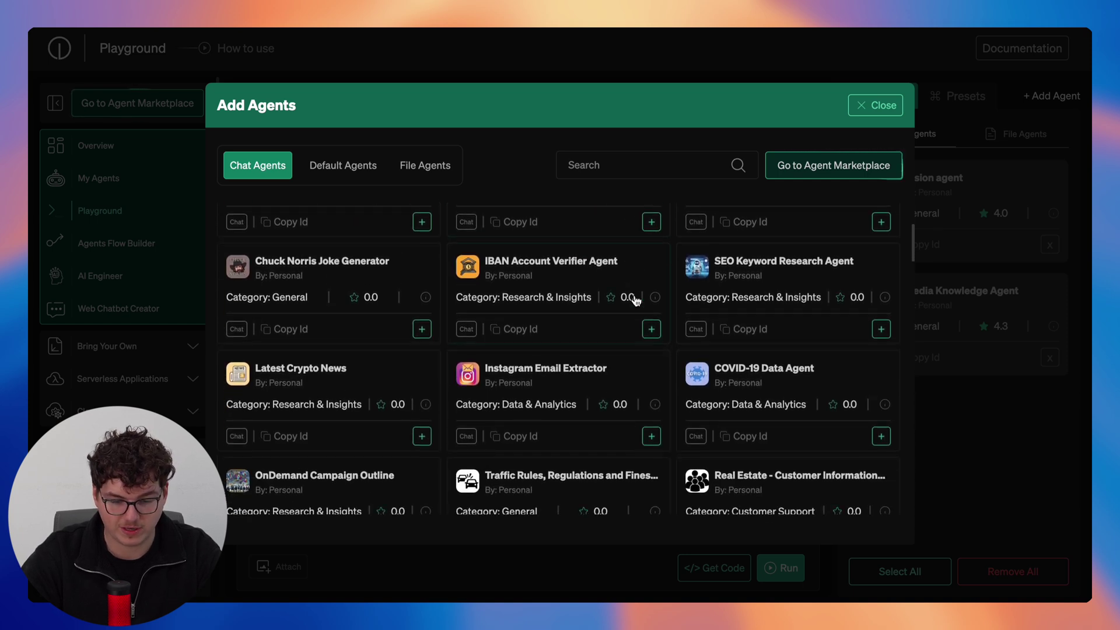
scroll(636, 300, "down", 2)
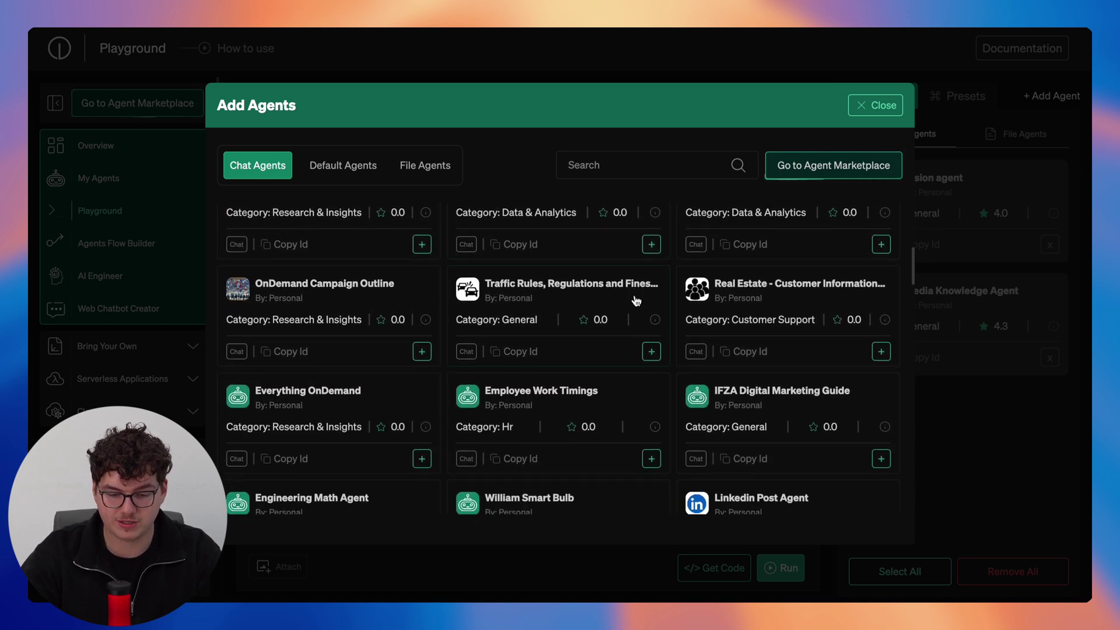
left_click(813, 168)
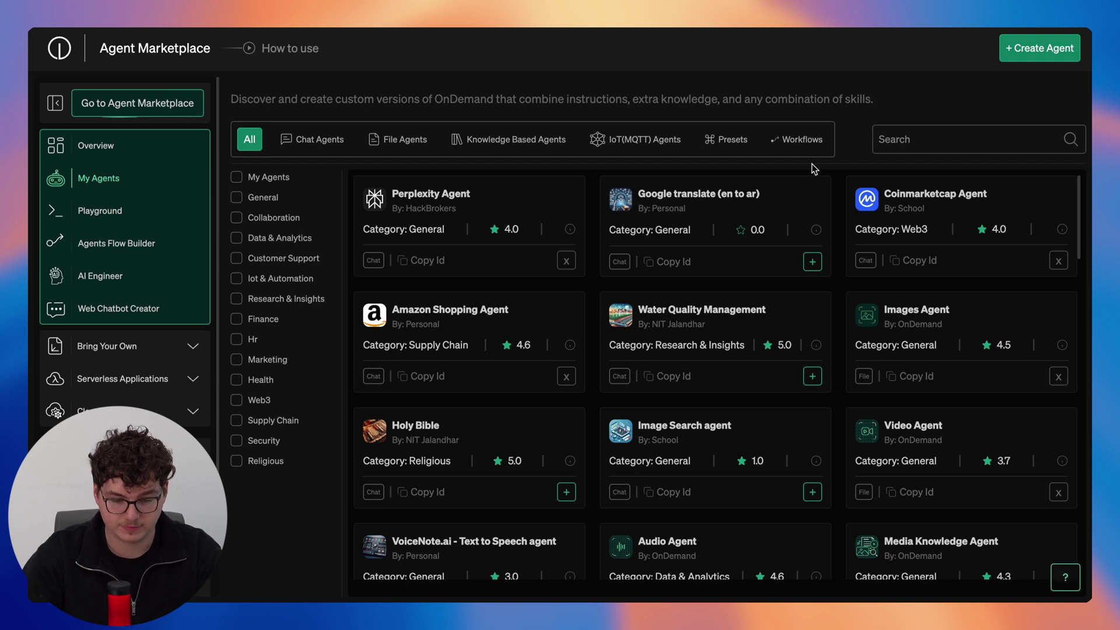
key("alt+Left")
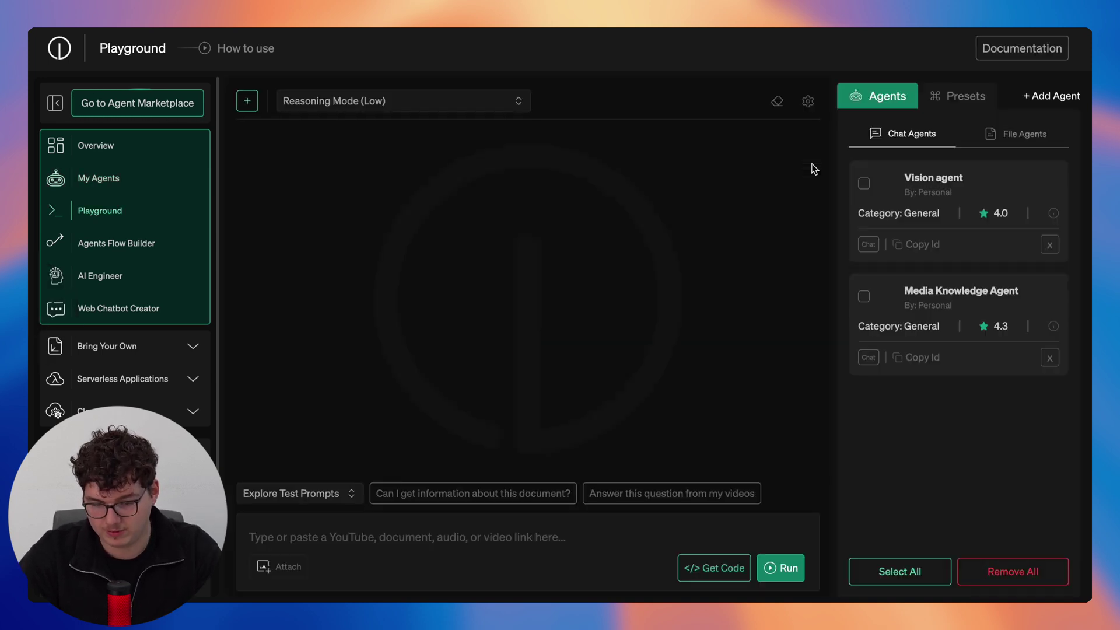
Step: Open the Presets tab and look over the saved presets without choosing one
left_click(956, 98)
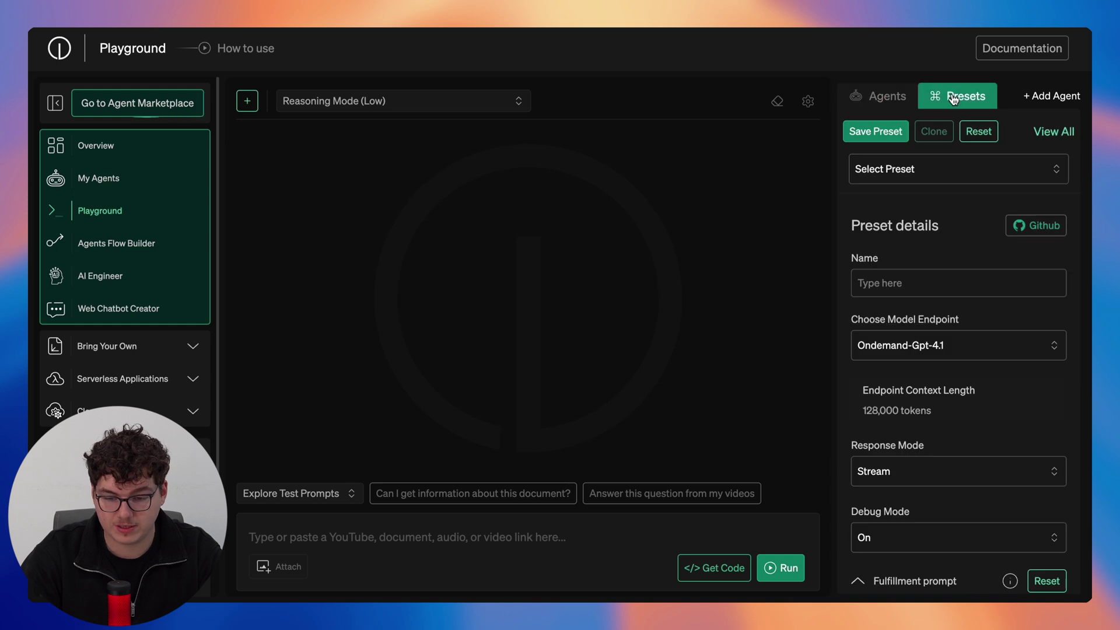
left_click(950, 171)
scroll(952, 309, "down", 3)
left_click(1033, 387)
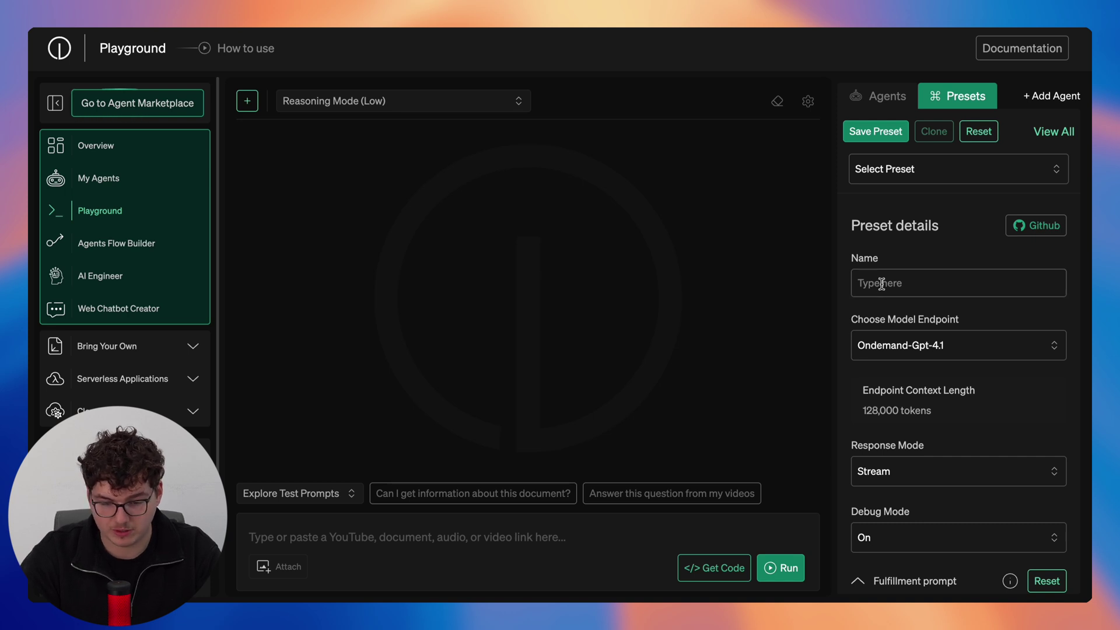
scroll(1027, 446, "down", 2)
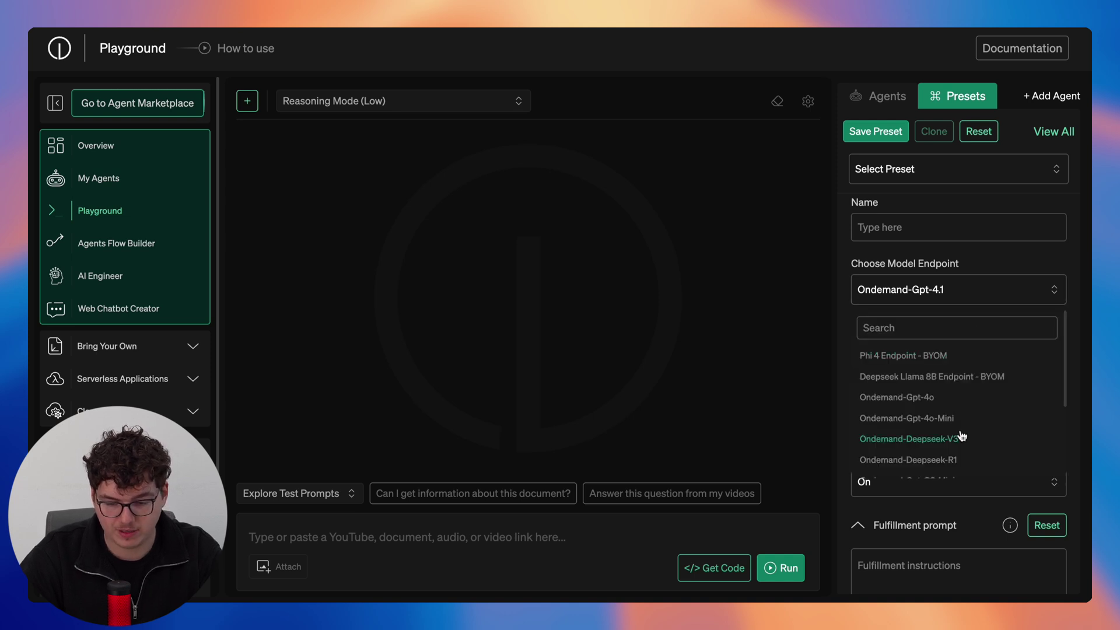
scroll(892, 437, "down", 4)
scroll(962, 436, "up", 5)
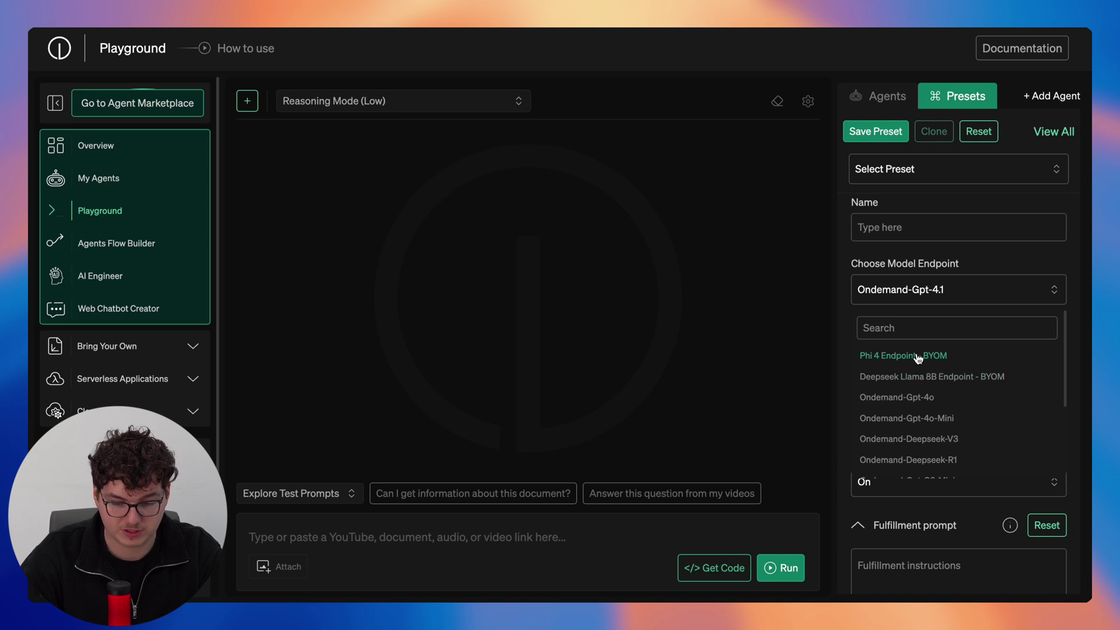
Step: Keep Ondemand-Gpt-4.1, Stream response and Debug Mode On, then review the sliders below
left_click(913, 292)
left_click(936, 477)
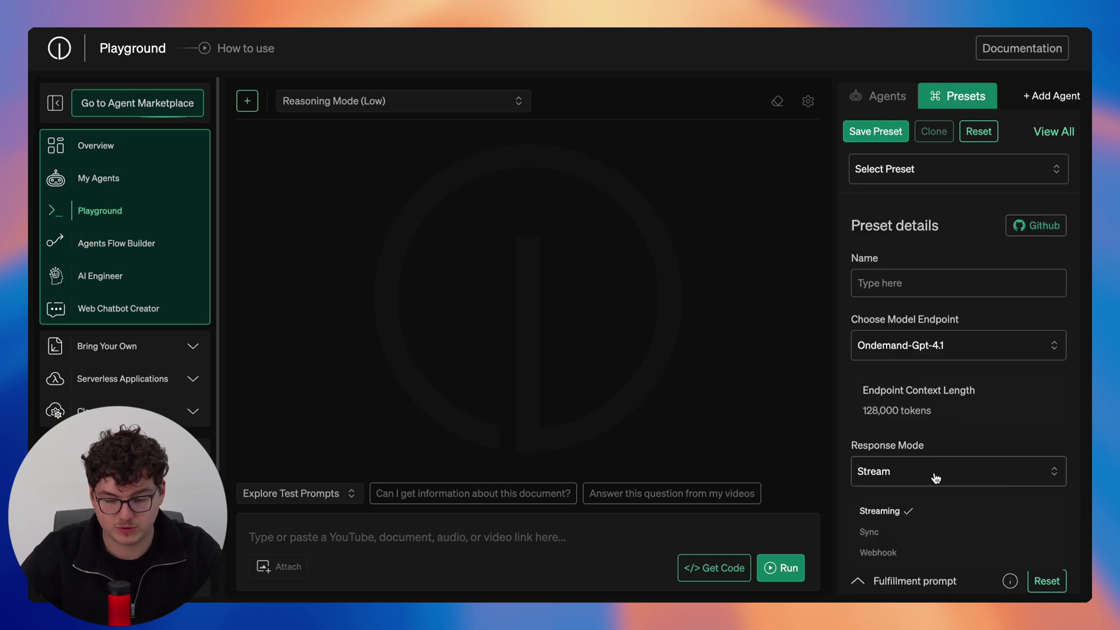
left_click(850, 388)
scroll(850, 387, "down", 2)
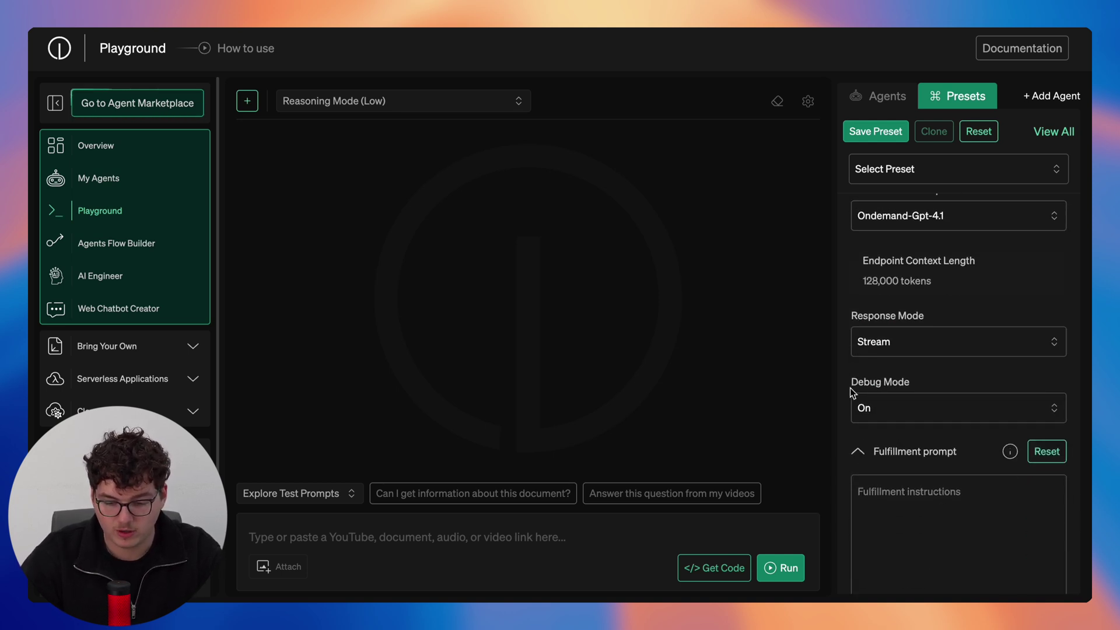
left_click(879, 404)
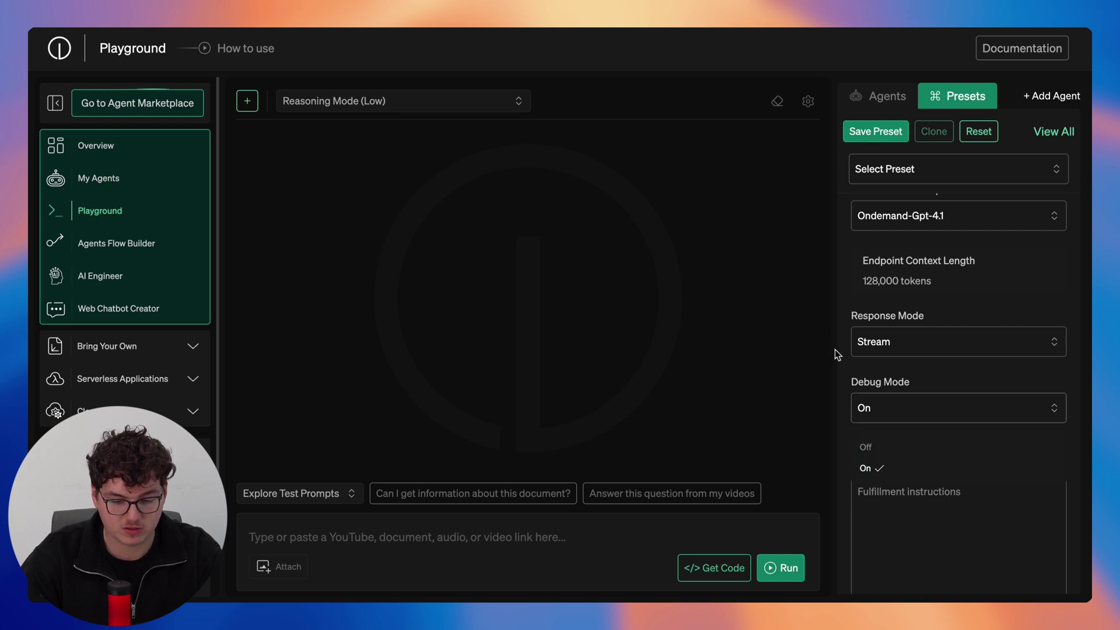
left_click(819, 307)
scroll(852, 365, "down", 5)
scroll(935, 447, "up", 2)
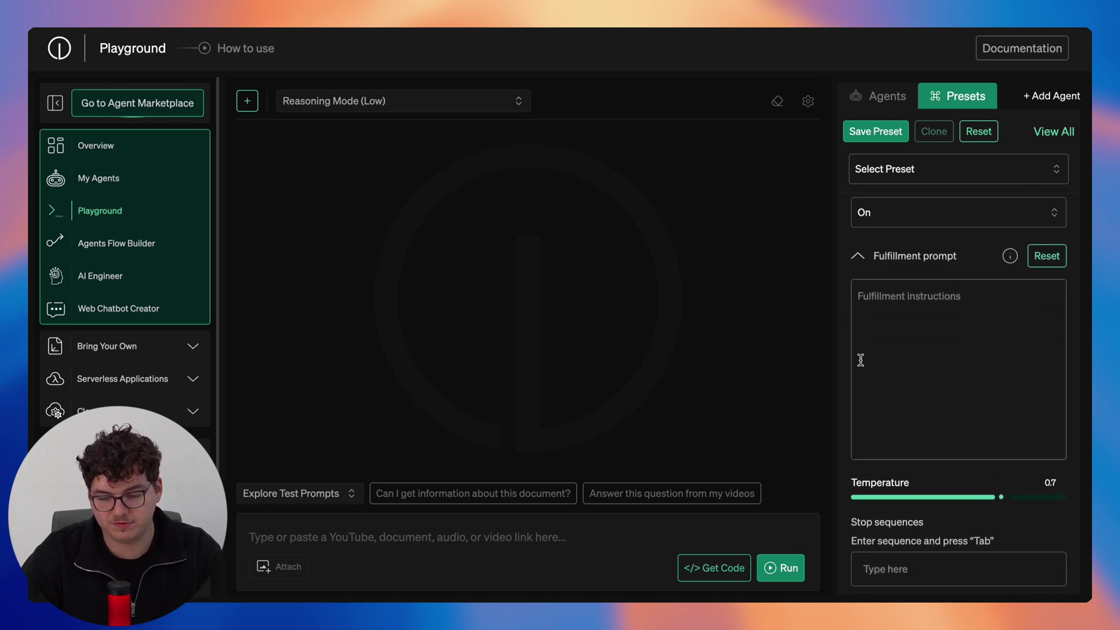
scroll(909, 397, "down", 2)
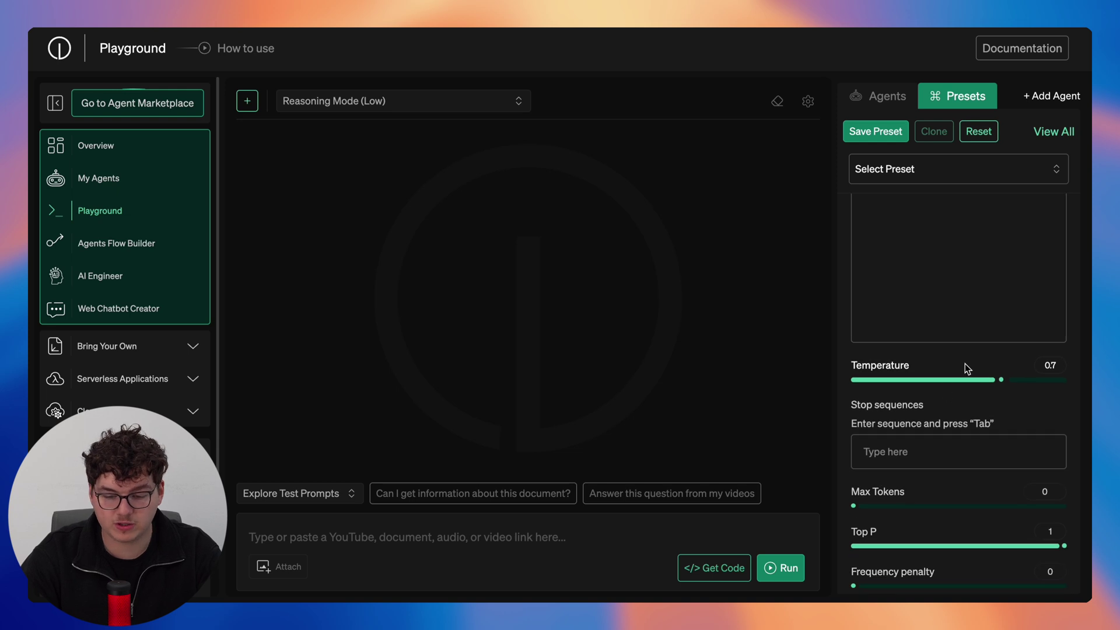
scroll(965, 366, "down", 2)
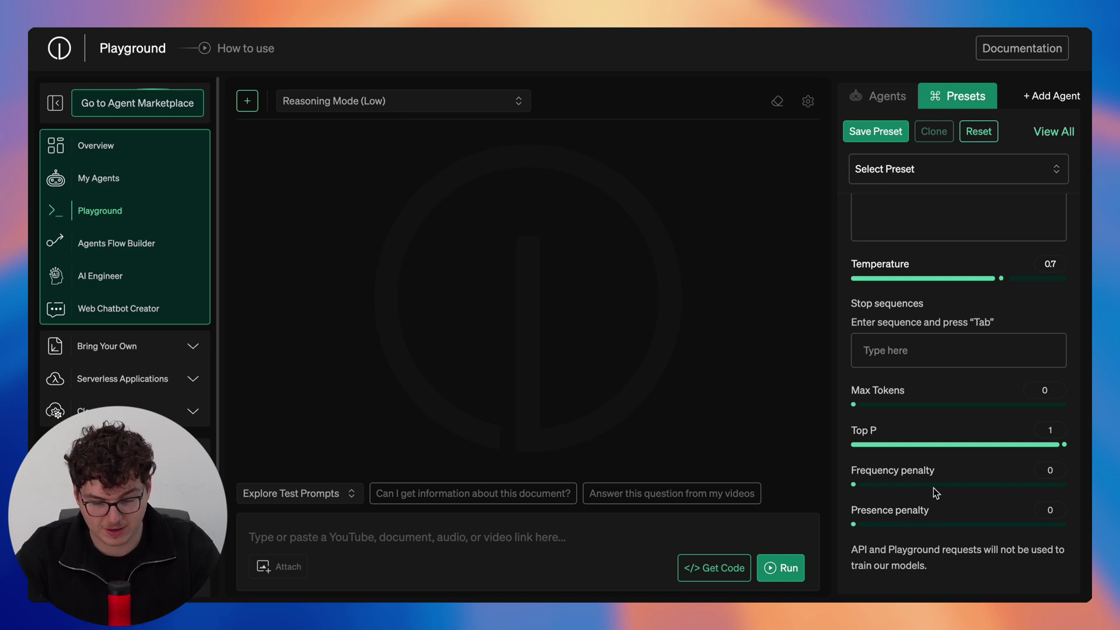
scroll(936, 487, "up", 7)
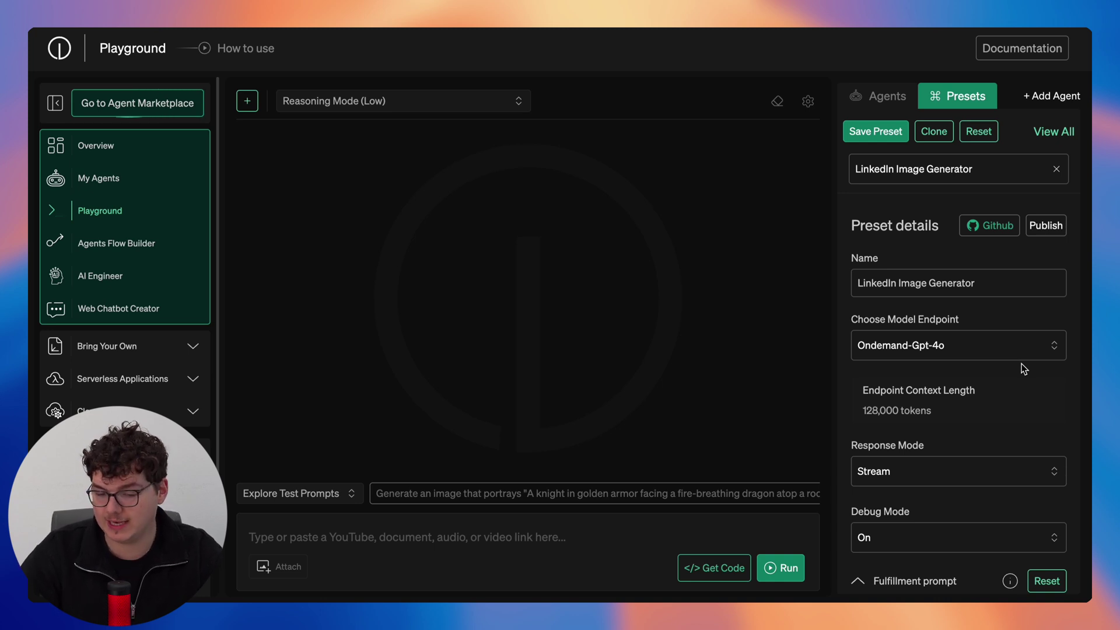
Step: Scroll through the LinkedIn Image Generator preset settings, then show the chat agents list
scroll(1020, 369, "down", 4)
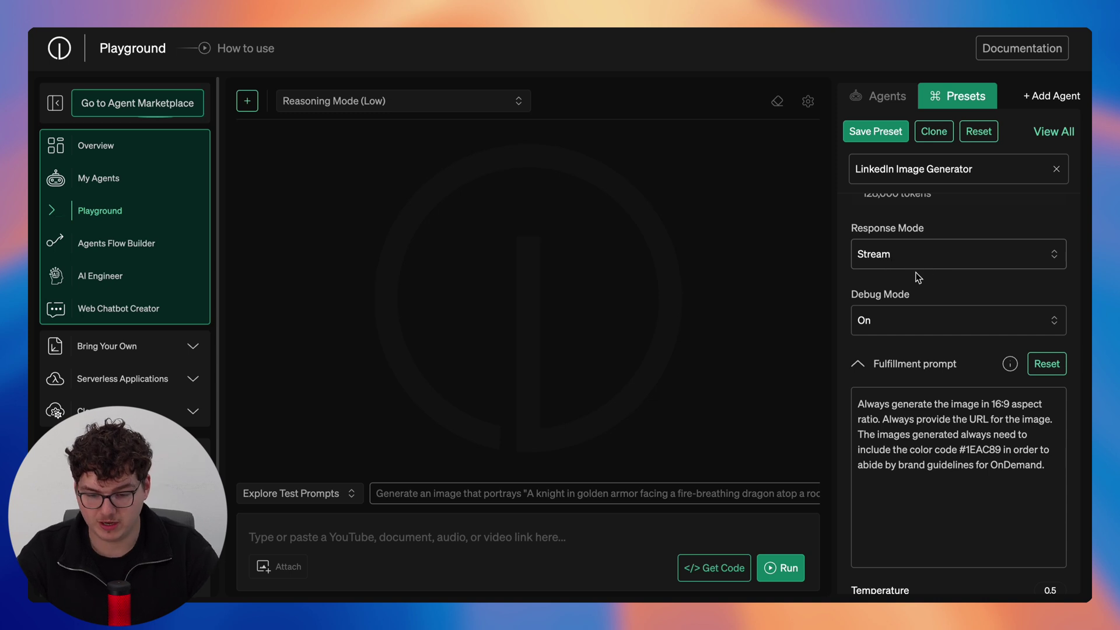
scroll(961, 323, "down", 2)
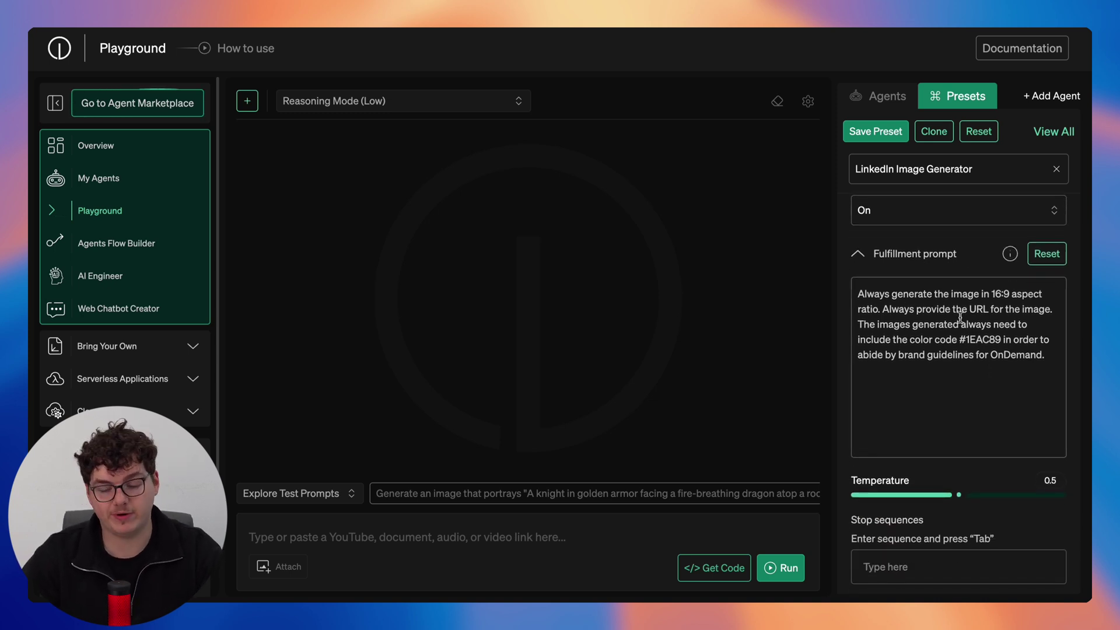
scroll(959, 318, "down", 2)
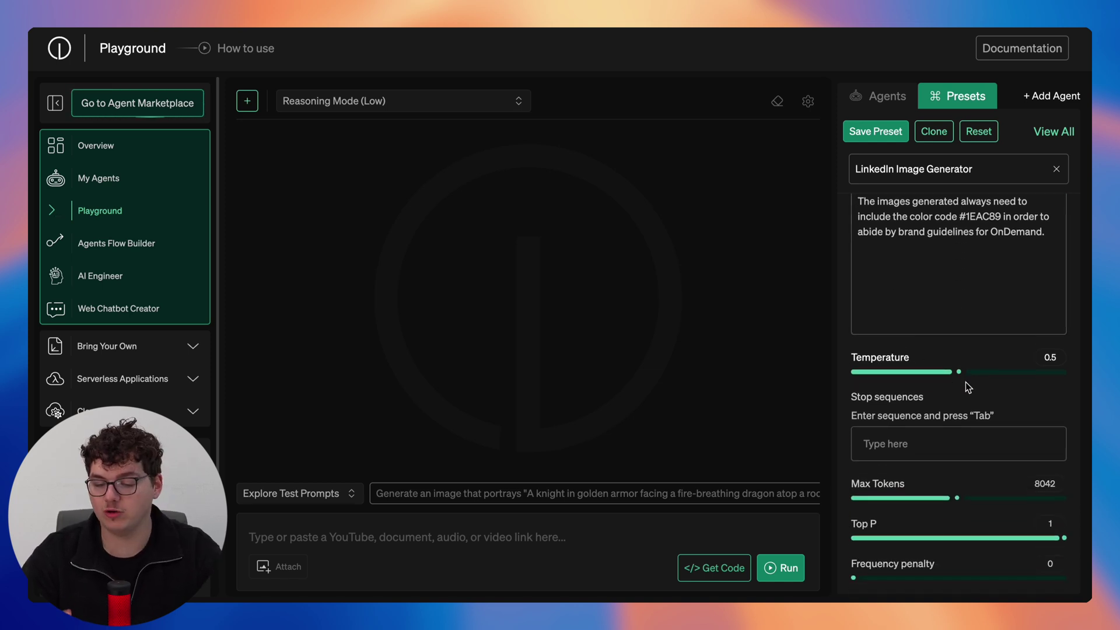
scroll(965, 382, "down", 2)
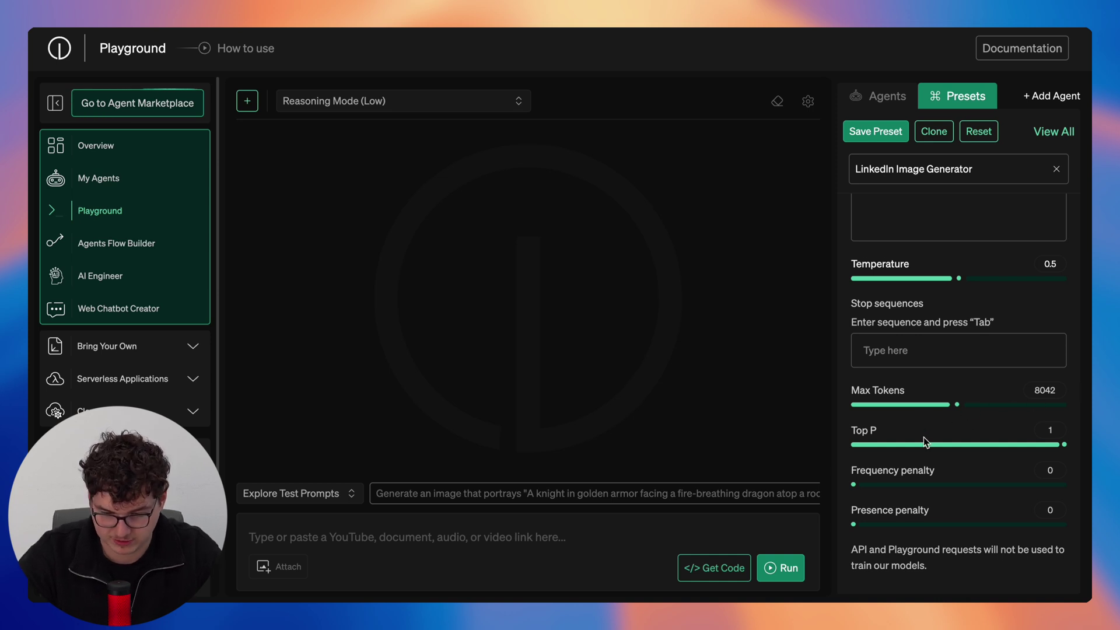
scroll(882, 380, "up", 10)
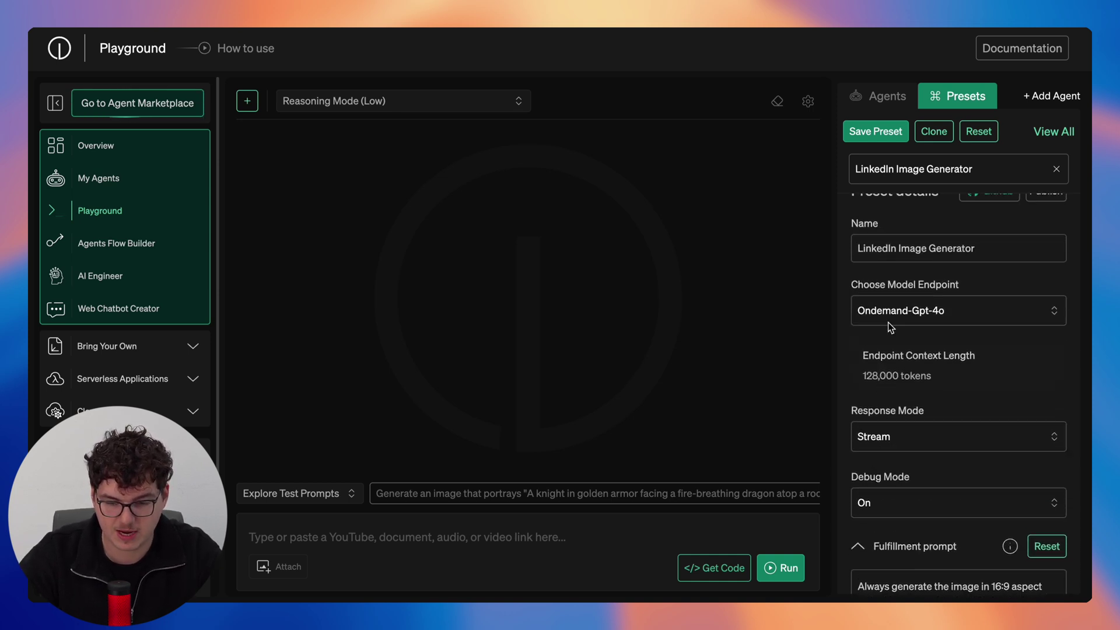
left_click(884, 97)
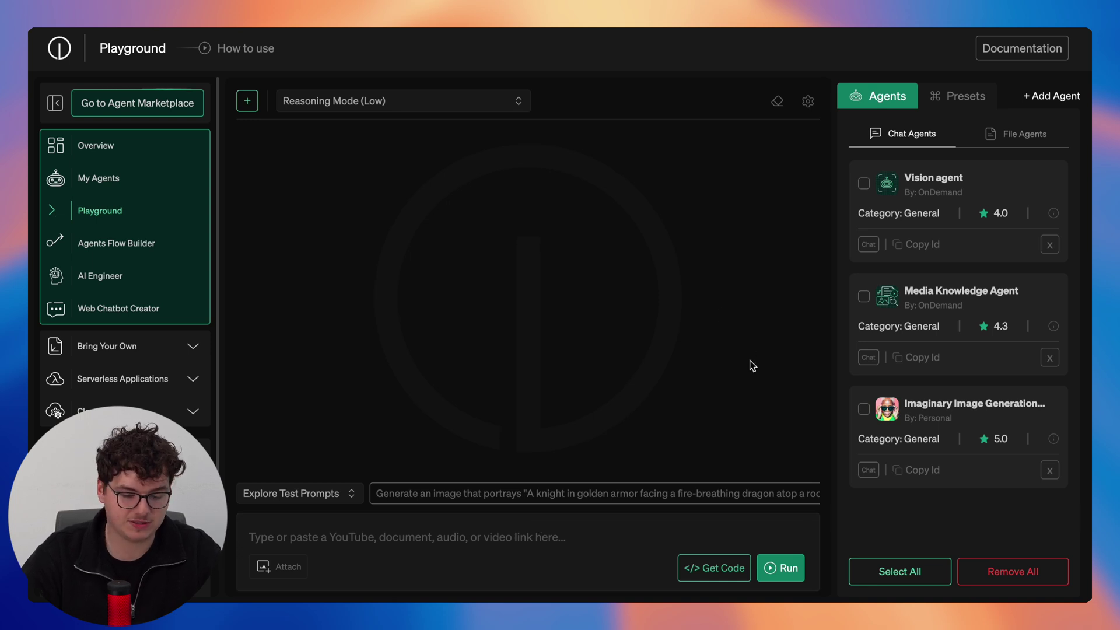
Step: Generate the agent integration code in Javascript
left_click(722, 568)
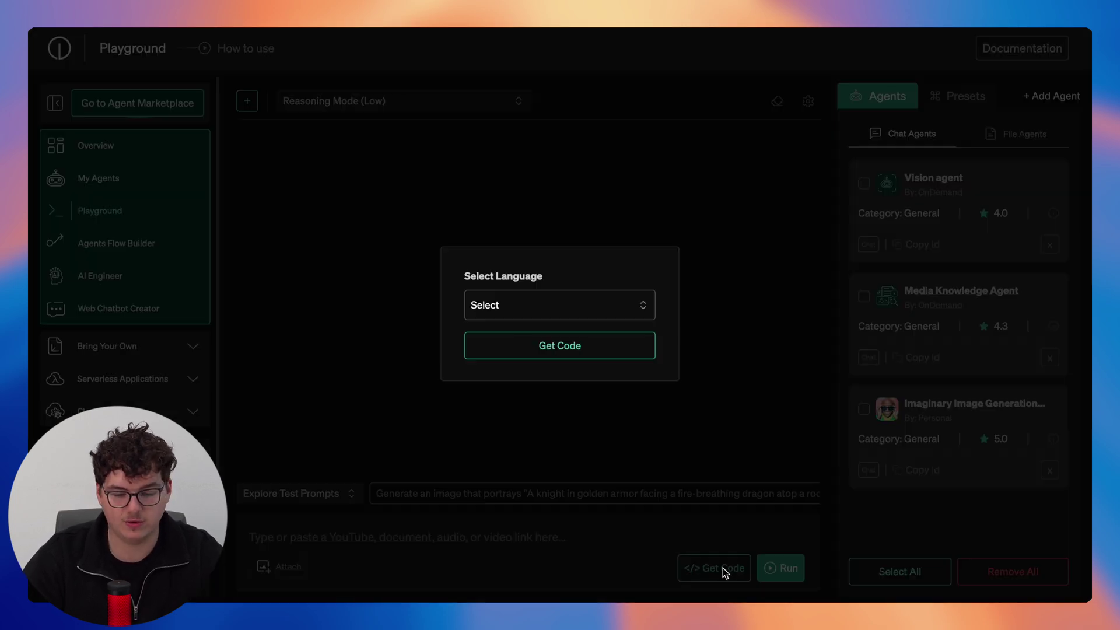
left_click(604, 318)
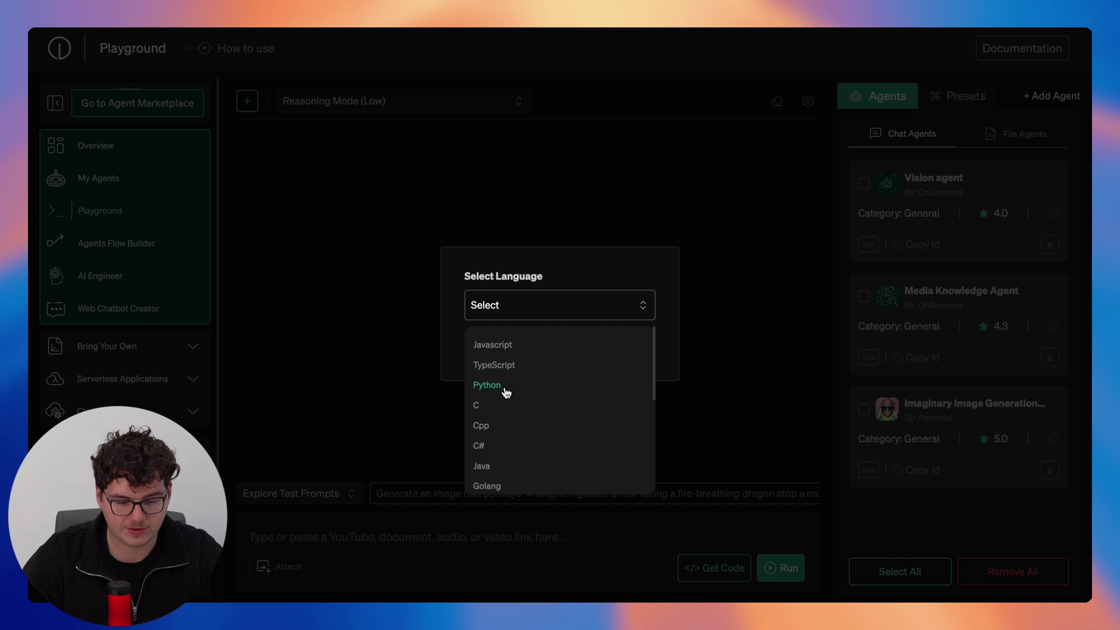
left_click(500, 350)
left_click(534, 348)
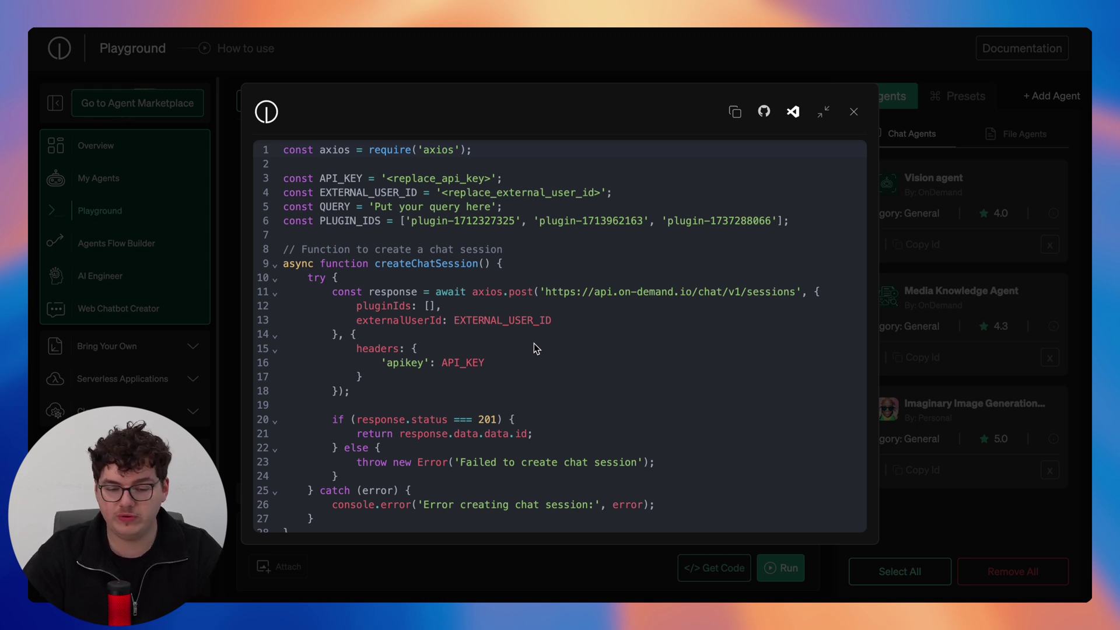
Step: Highlight the API key placeholder in the generated code, then close the code window
left_click_drag(394, 182, 489, 181)
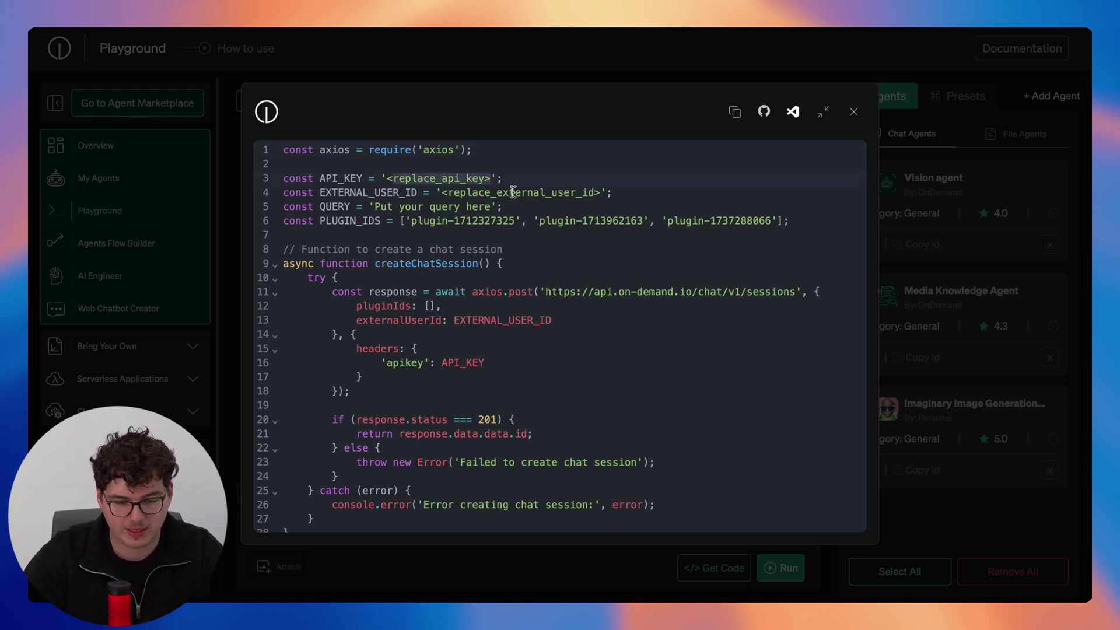
left_click(745, 255)
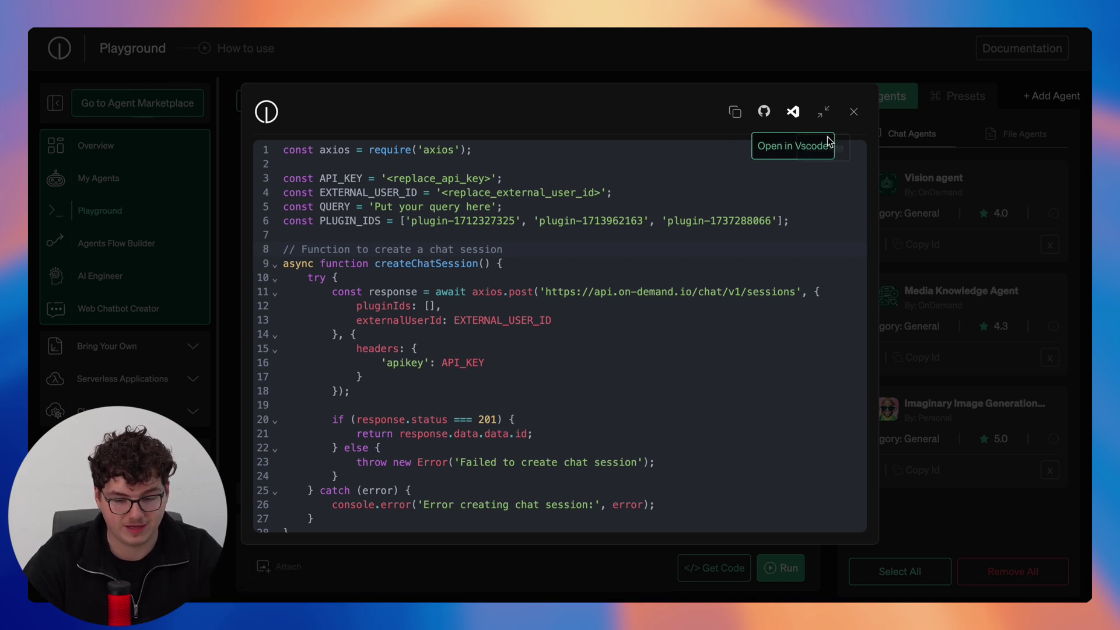
left_click(854, 115)
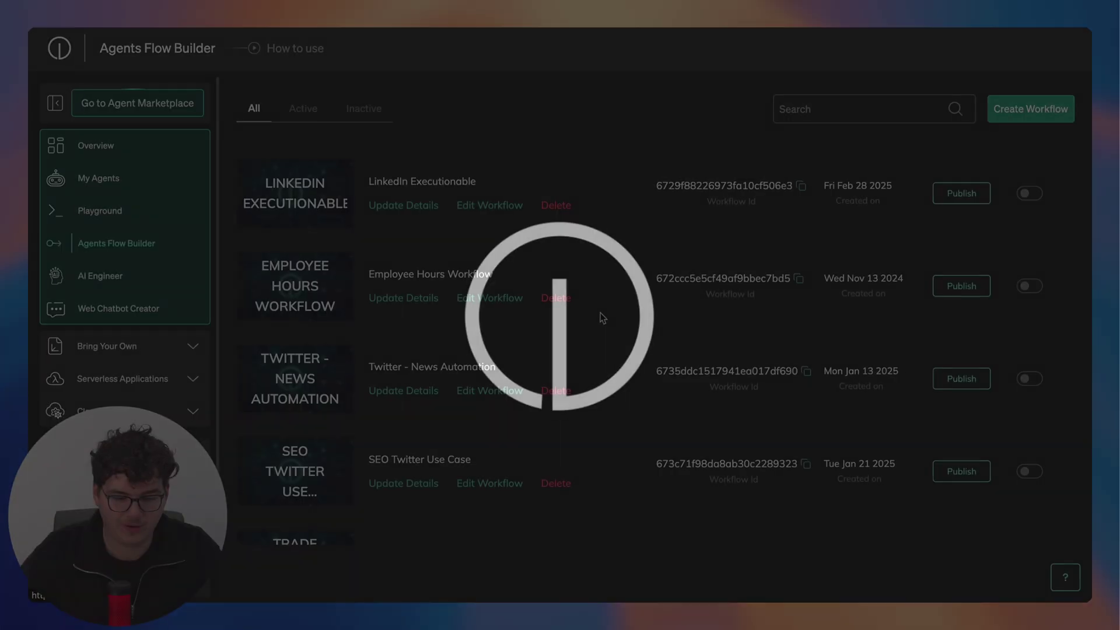
Step: Browse the saved workflows under the Active and Inactive filters, then create a new Untitled Flow
scroll(602, 318, "down", 2)
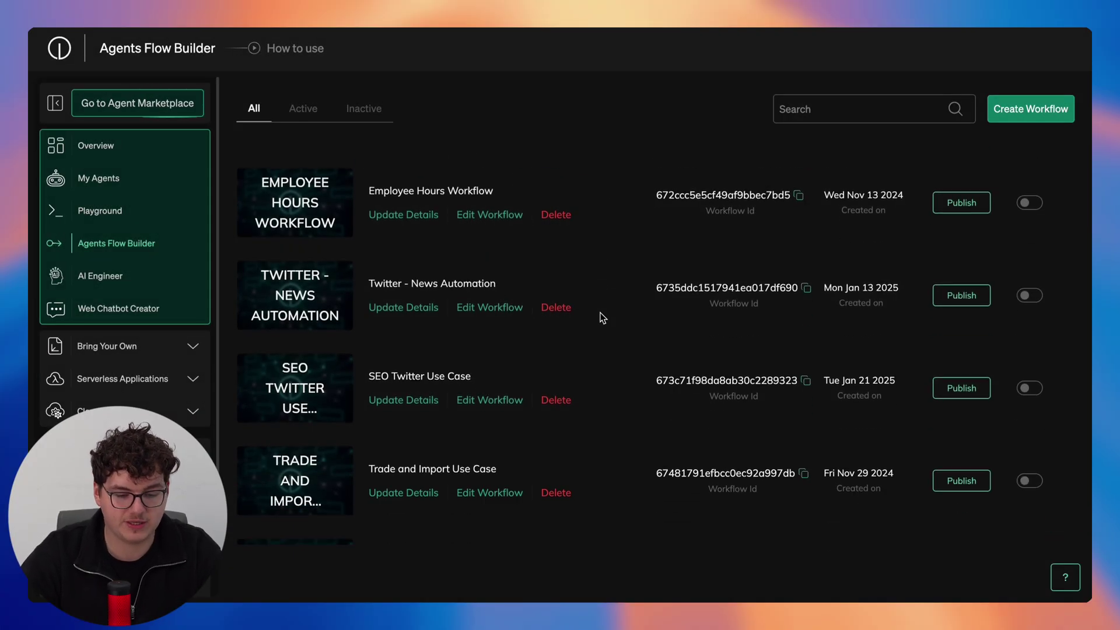
scroll(602, 318, "down", 1)
scroll(602, 318, "up", 3)
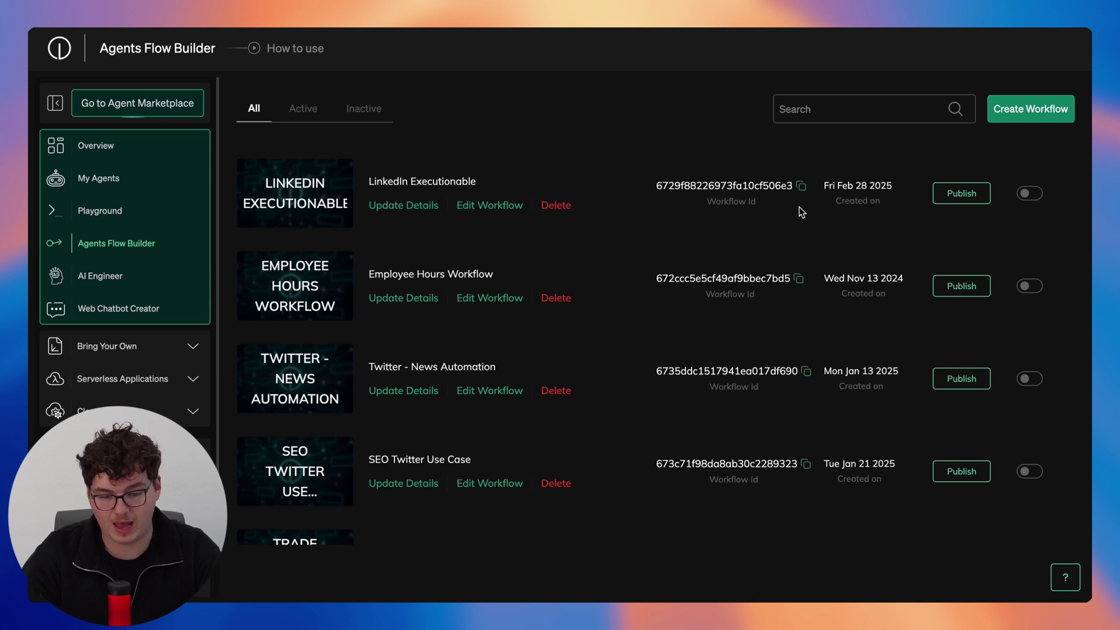
left_click(307, 117)
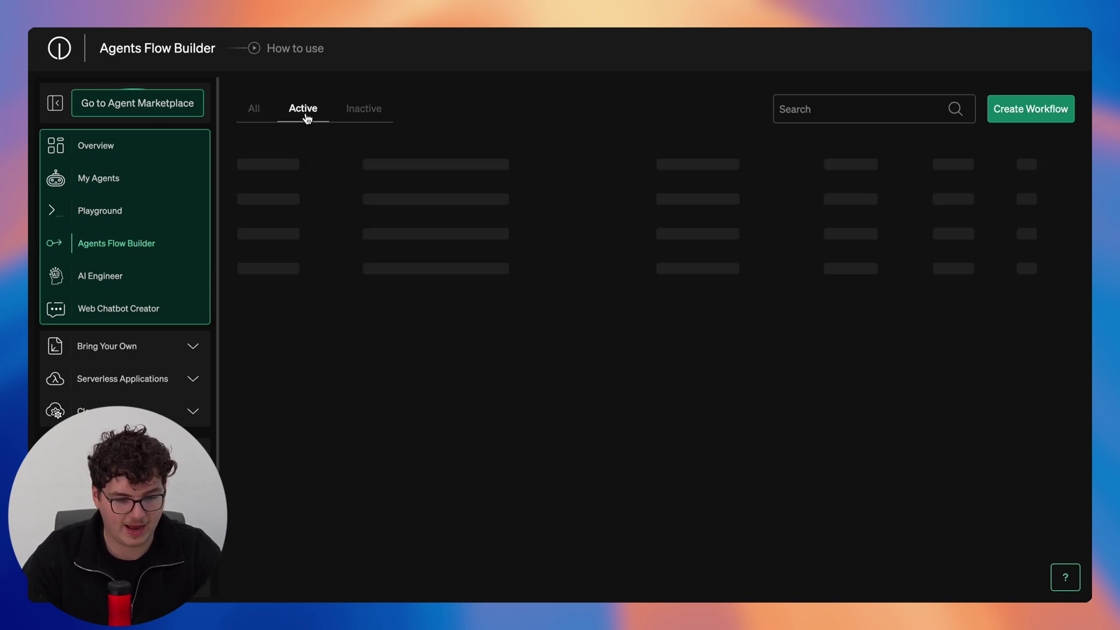
left_click(370, 116)
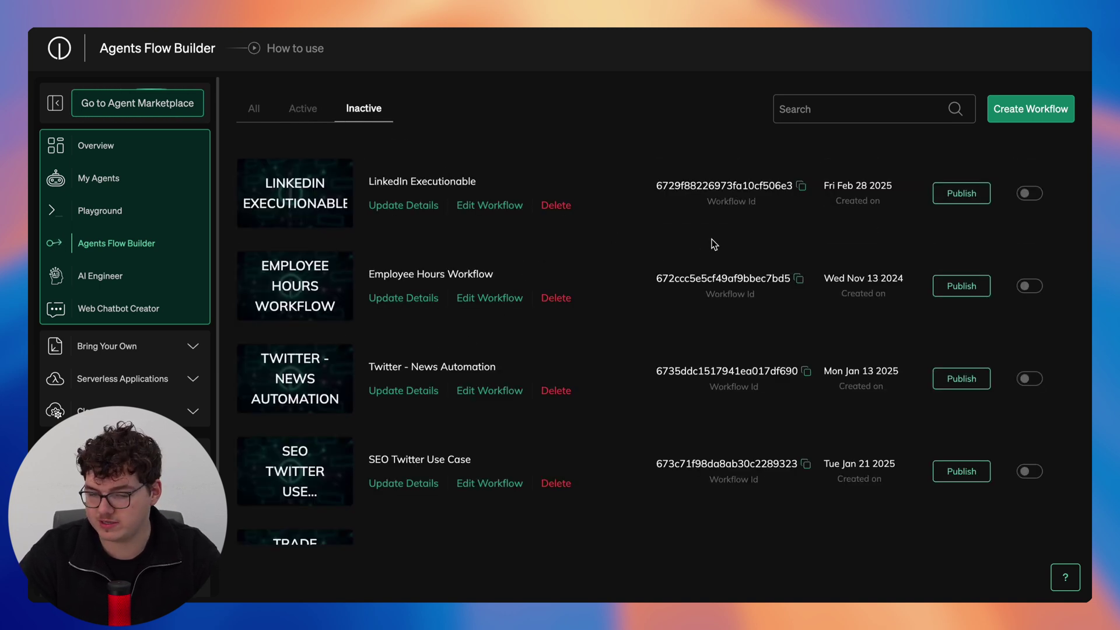
left_click(1018, 116)
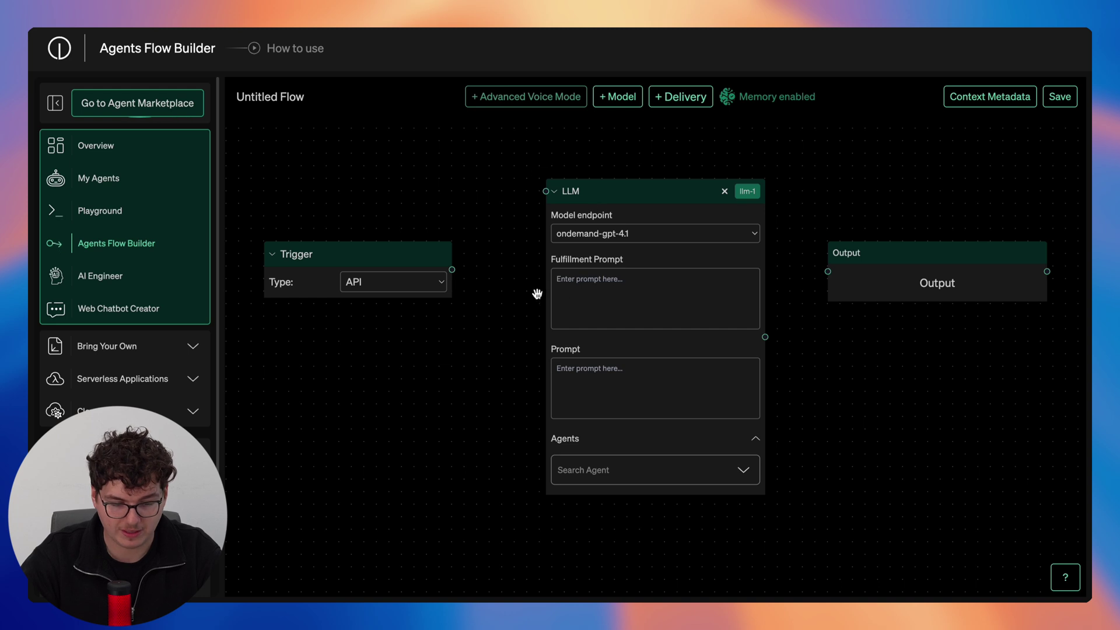
Step: Set the trigger type to Cron with an Advanced cron expression
left_click(393, 293)
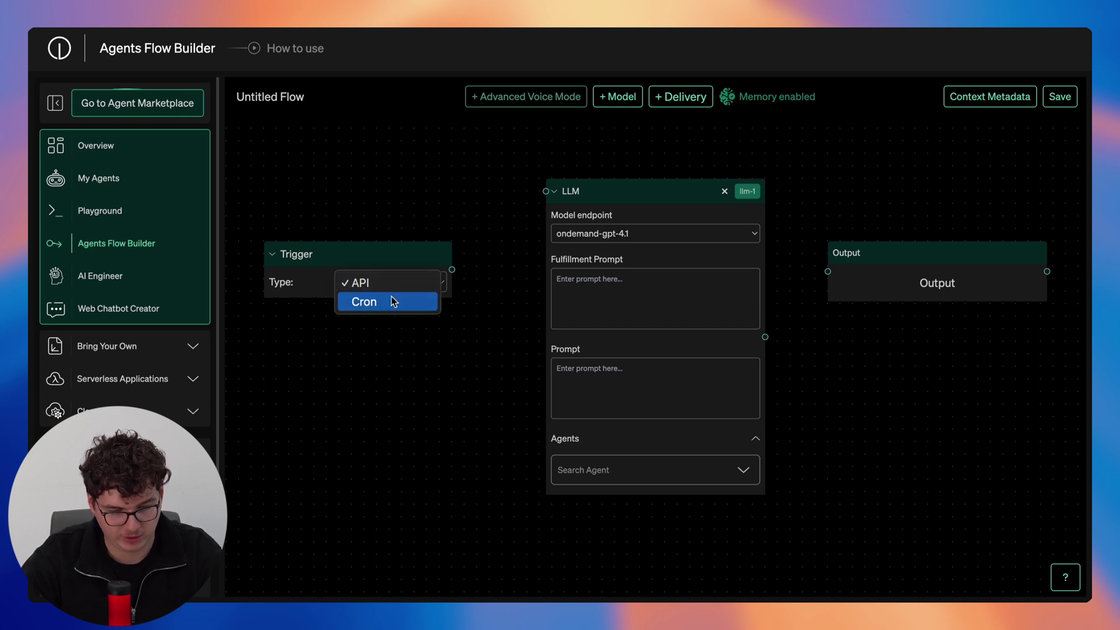
left_click(392, 297)
left_click(392, 309)
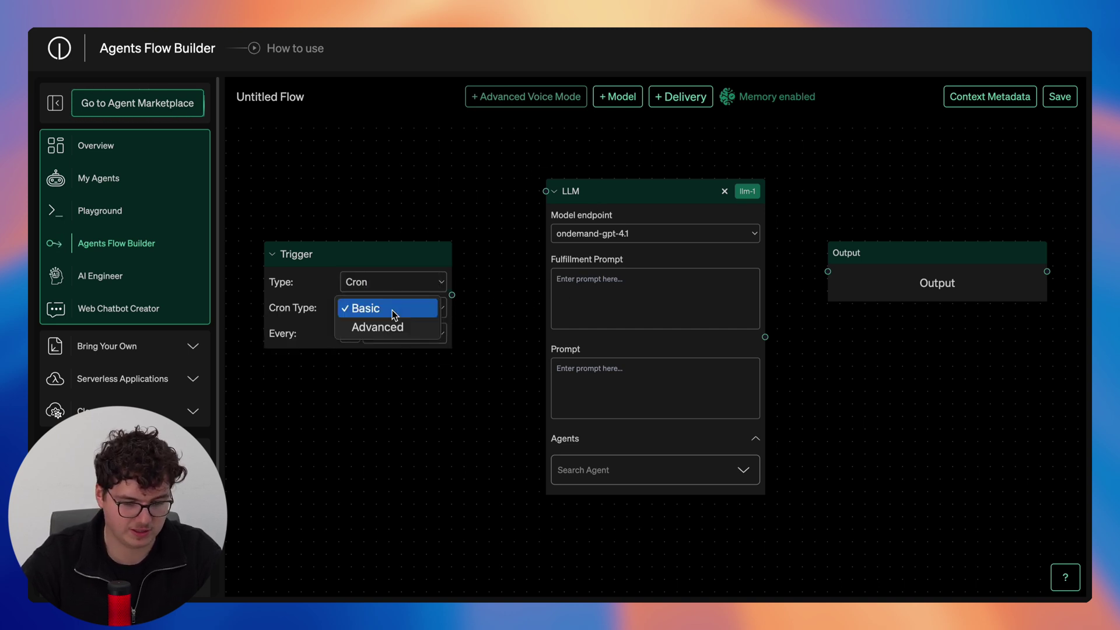
left_click(387, 325)
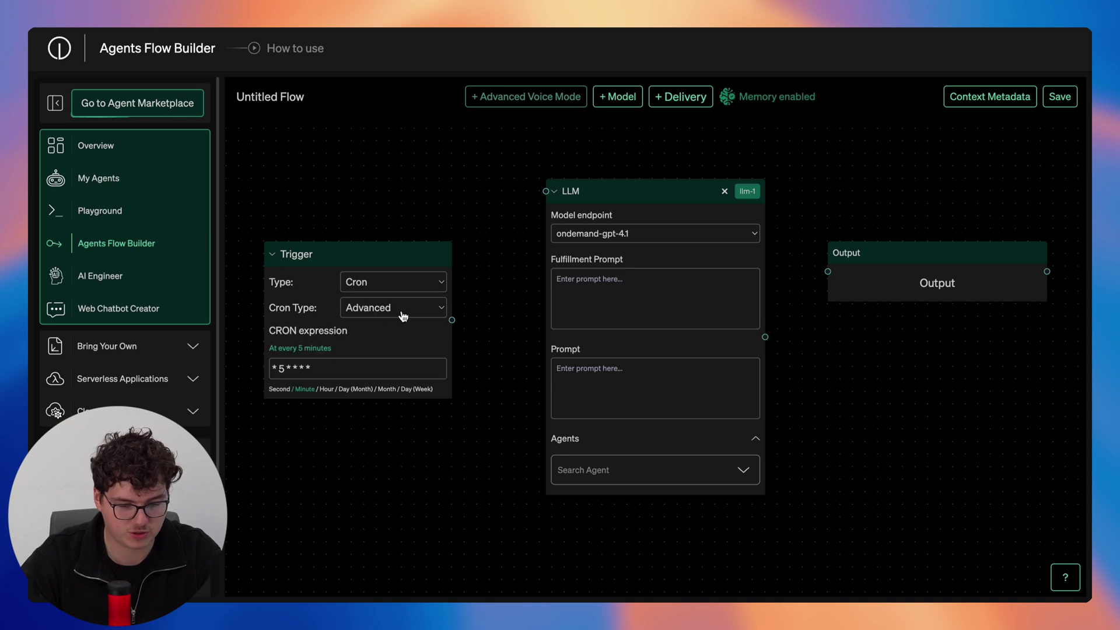
Step: Review the LLM model endpoints, keeping ondemand-gpt-4.1, and pan toward the Output node
left_click(630, 234)
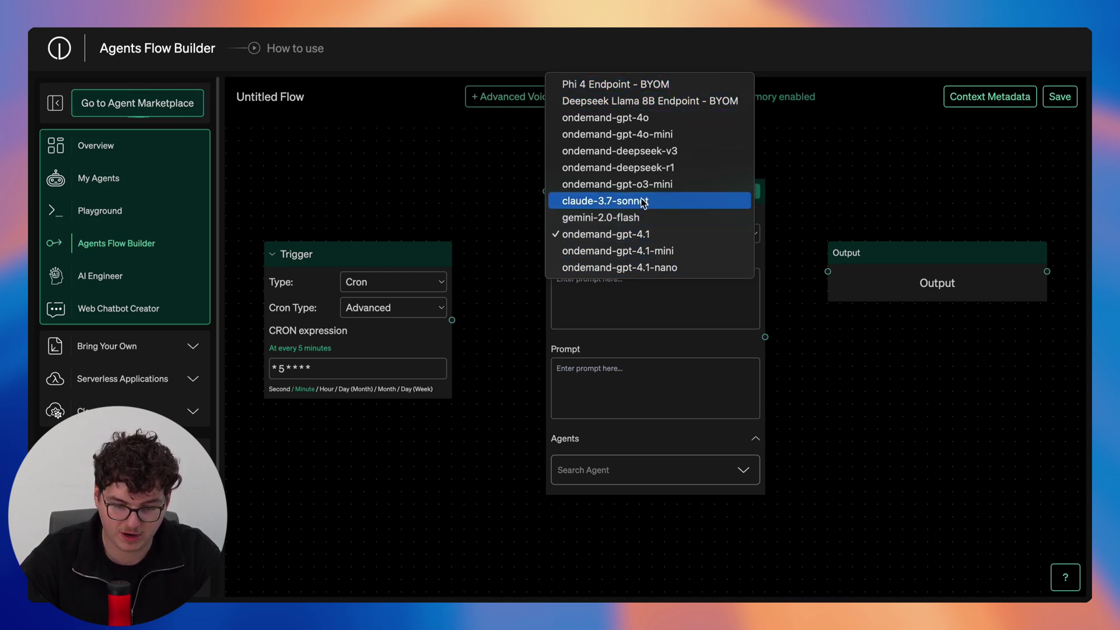
left_click(650, 300)
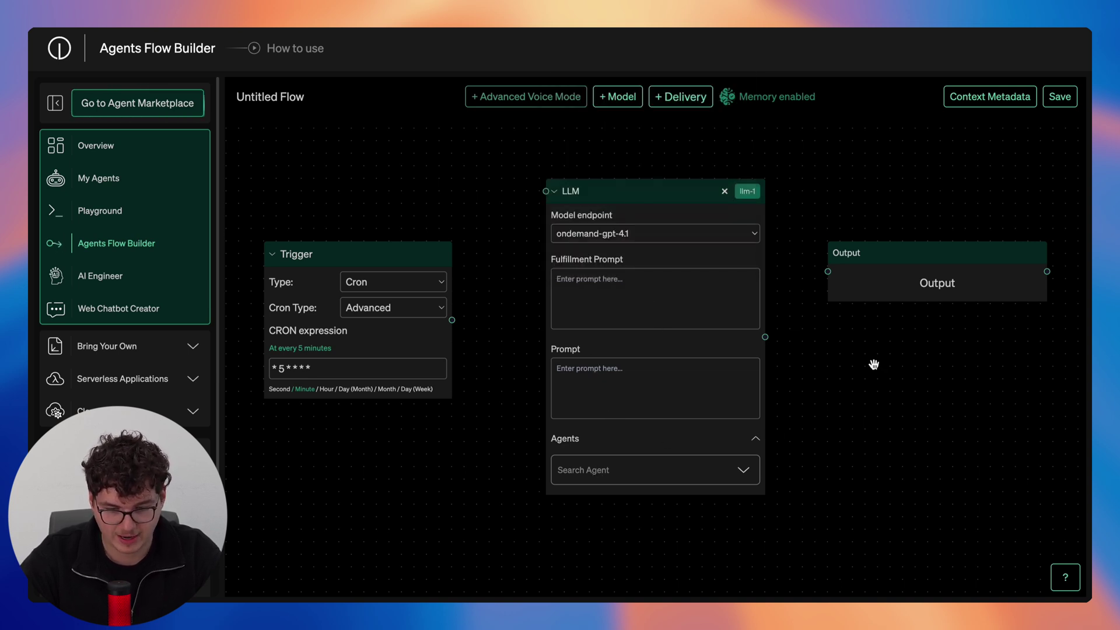
left_click_drag(873, 365, 589, 355)
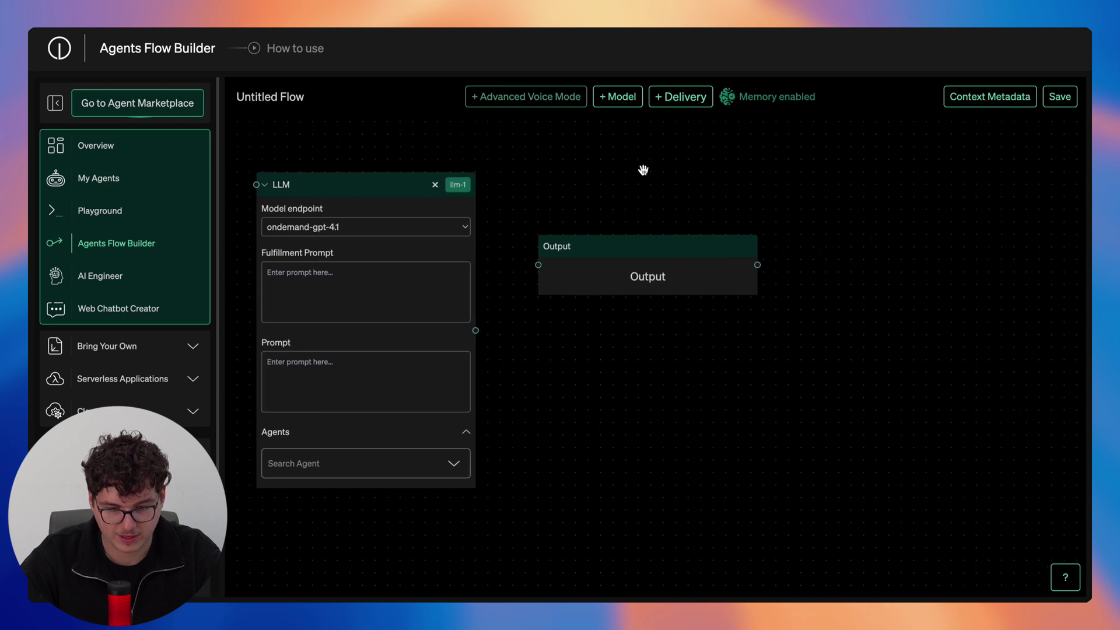
left_click(680, 98)
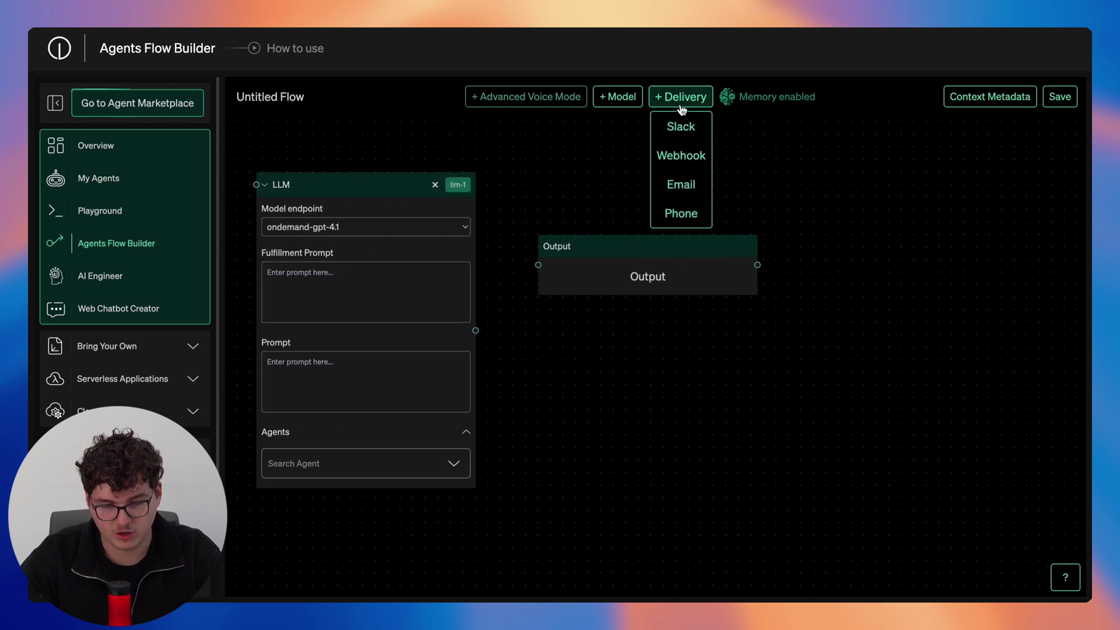
left_click(689, 188)
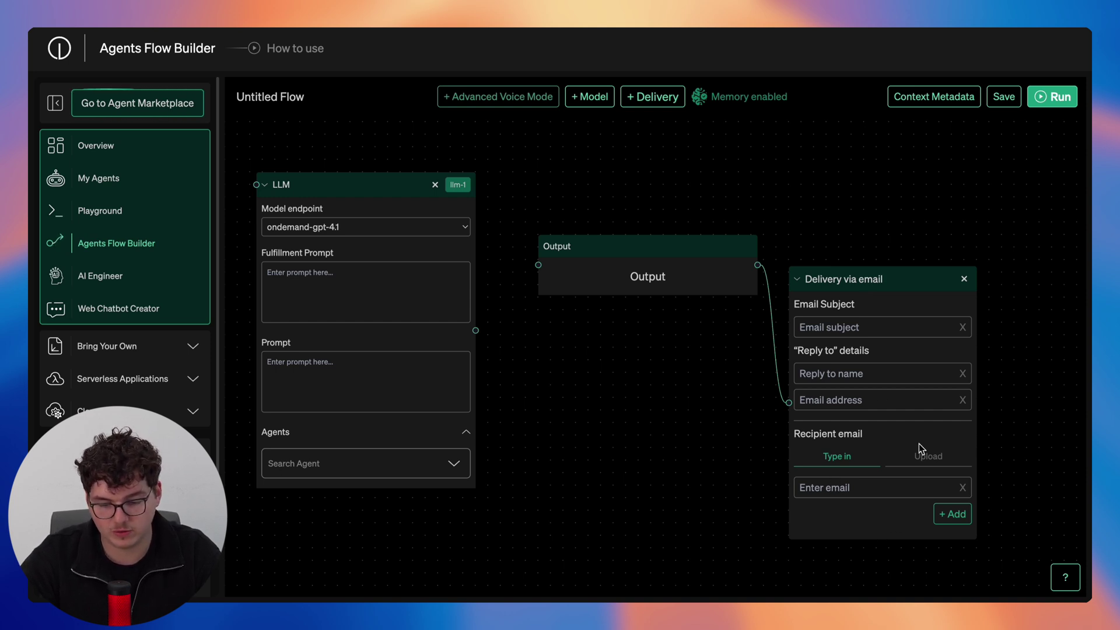
left_click(922, 460)
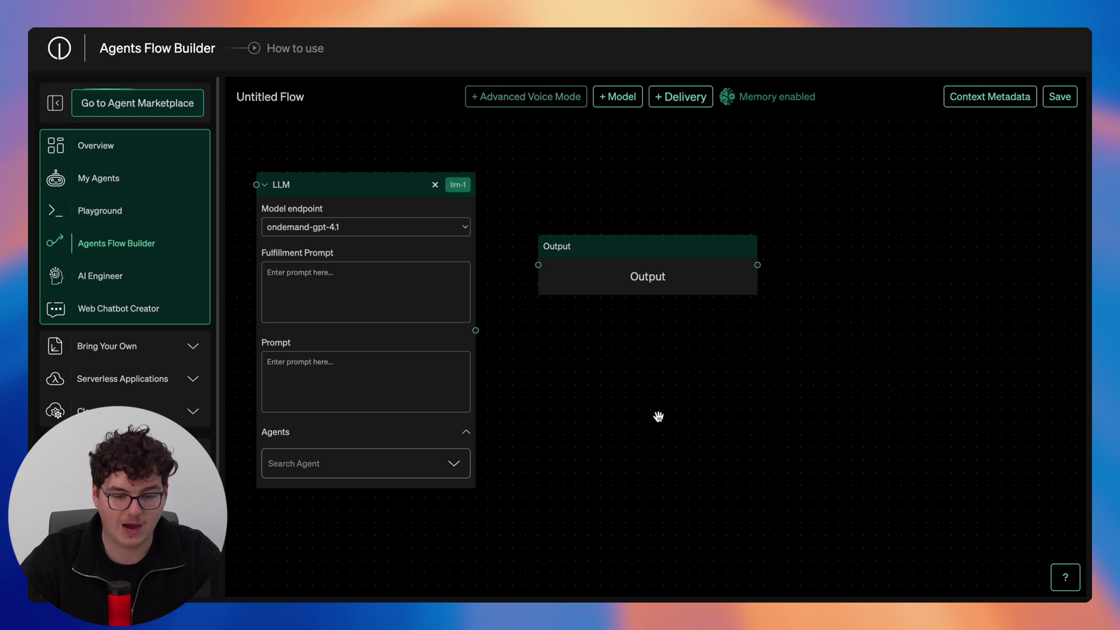
Step: Replace the LLM node with an Advanced Voice Mode node and centre it
scroll(930, 400, "left", 5)
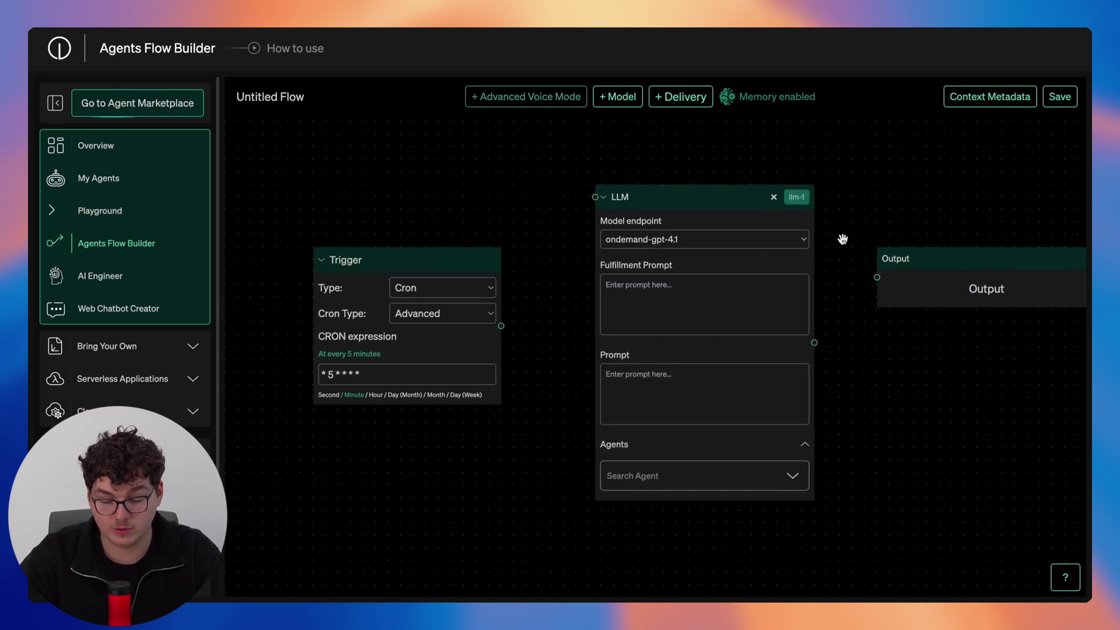
left_click(773, 198)
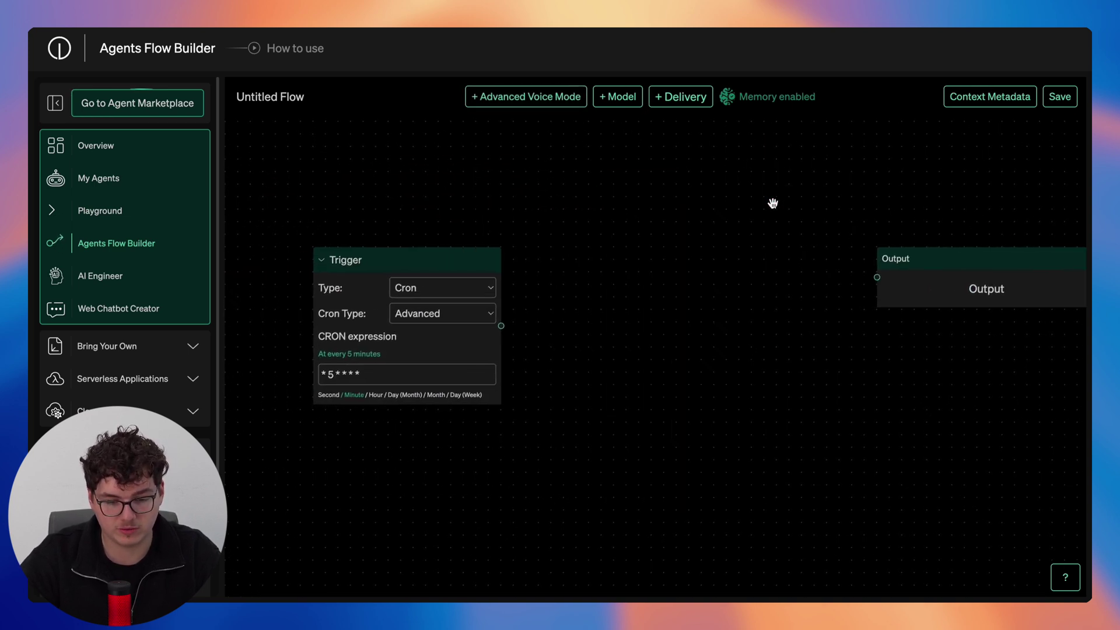
left_click(578, 97)
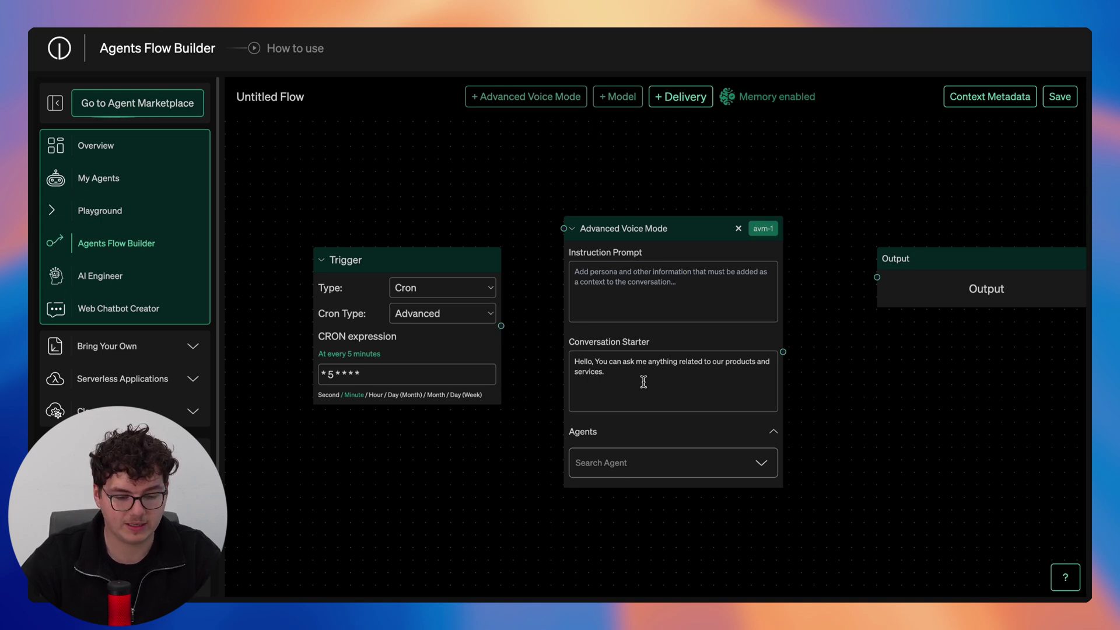
left_click_drag(924, 374, 685, 370)
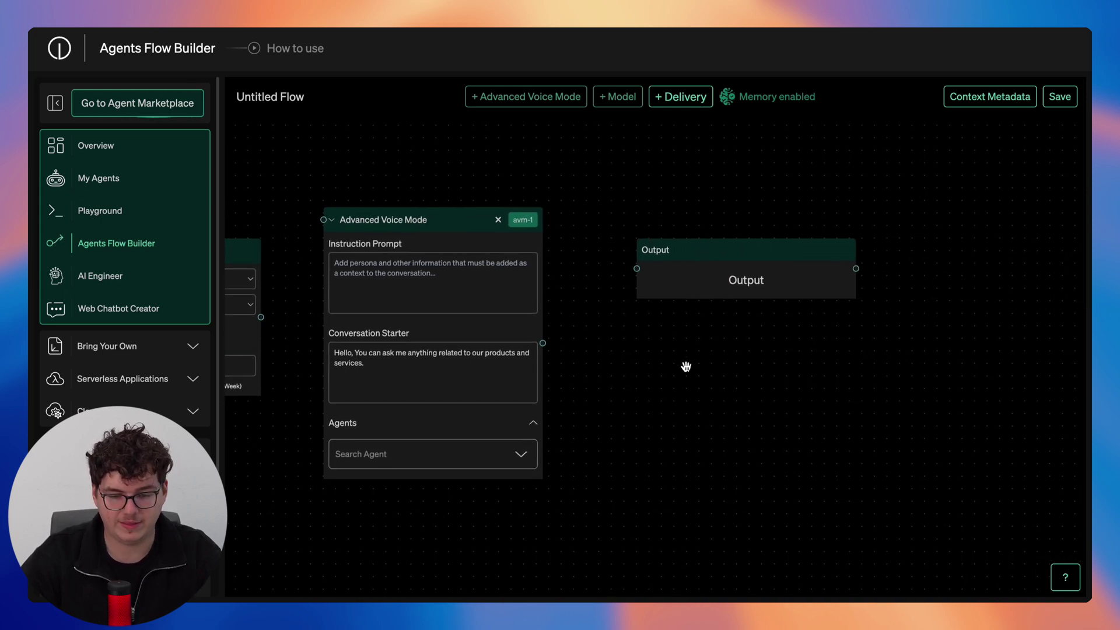
Step: Add a phone delivery node below Output, taking recipients from an uploaded CSV
left_click(679, 98)
left_click(672, 125)
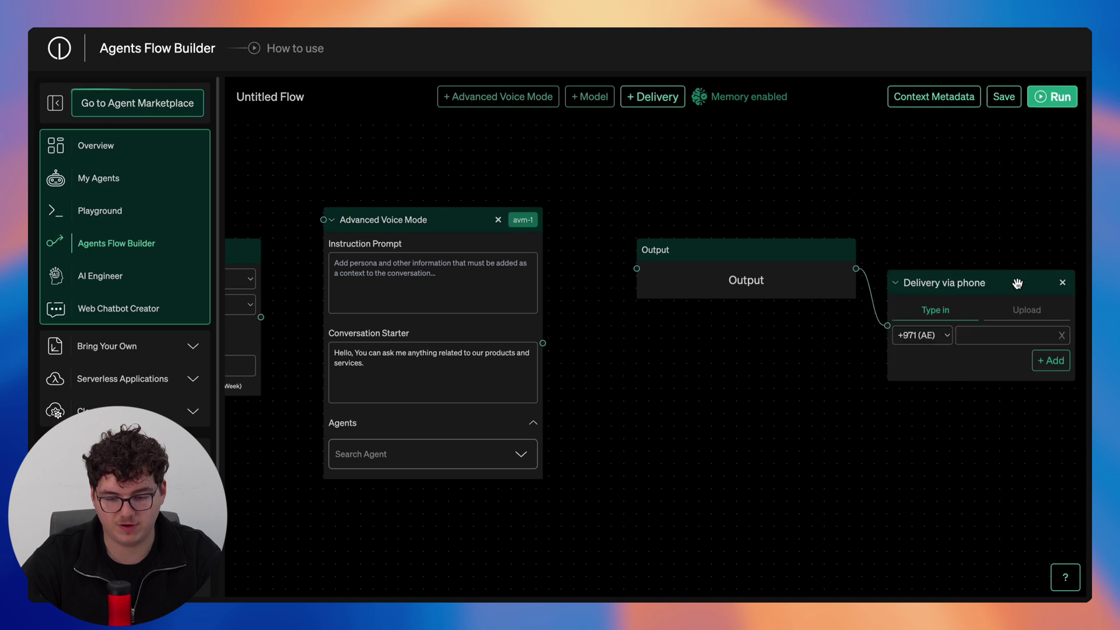
left_click_drag(1001, 293, 761, 360)
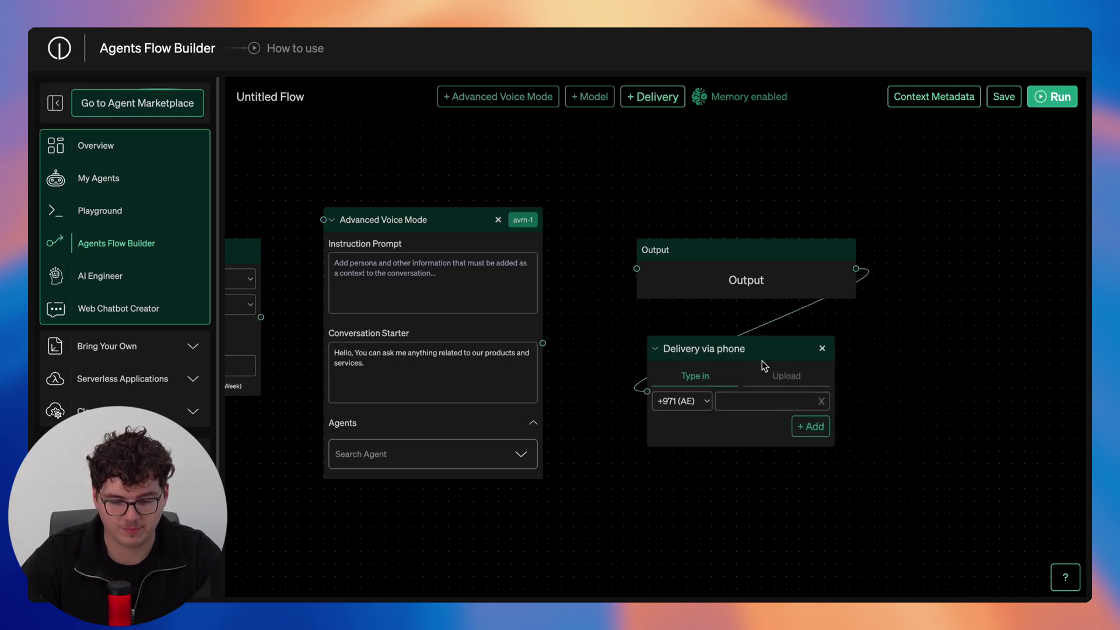
left_click(690, 409)
scroll(692, 453, "down", 10)
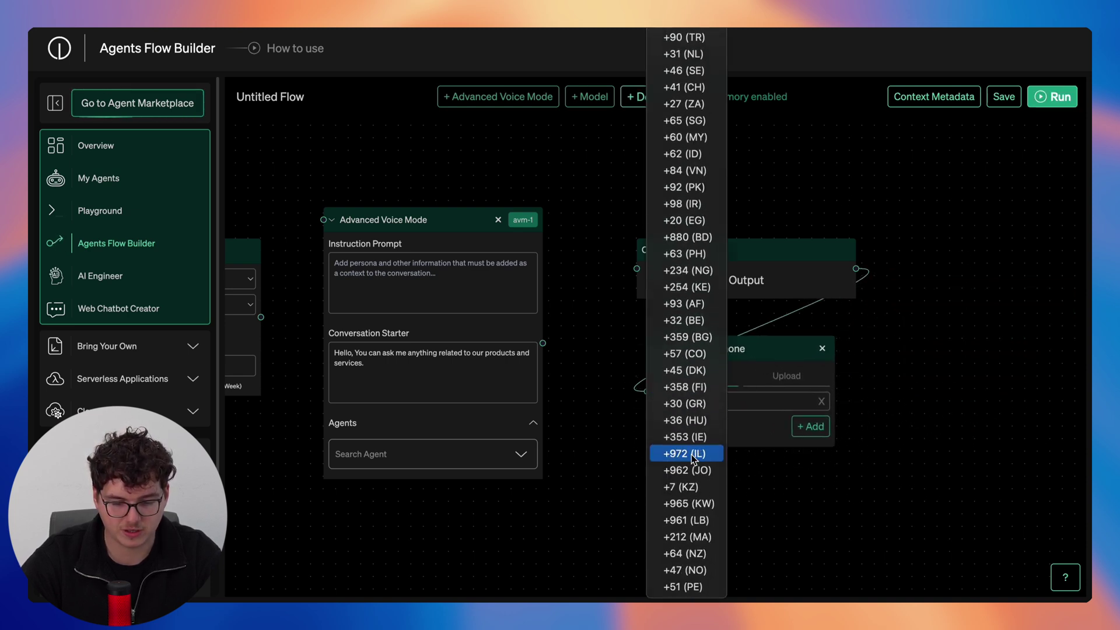
left_click(791, 361)
left_click(777, 380)
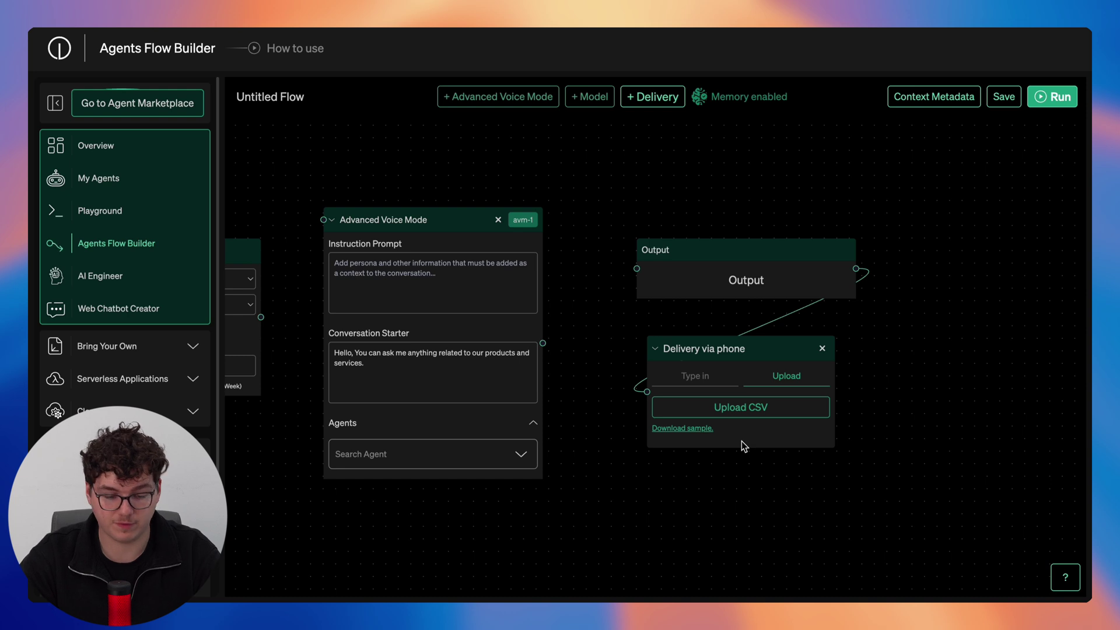
Step: Check the voice mode agent list without choosing one and pan to show the Trigger node
left_click_drag(606, 372, 733, 348)
left_click(628, 430)
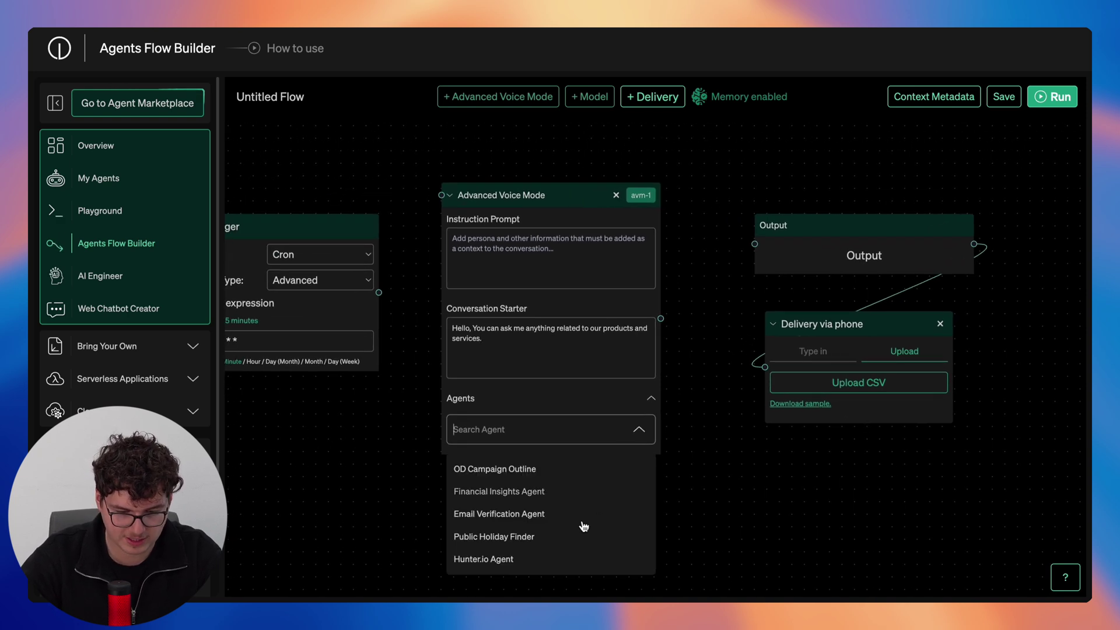
scroll(582, 525, "down", 5)
left_click(374, 448)
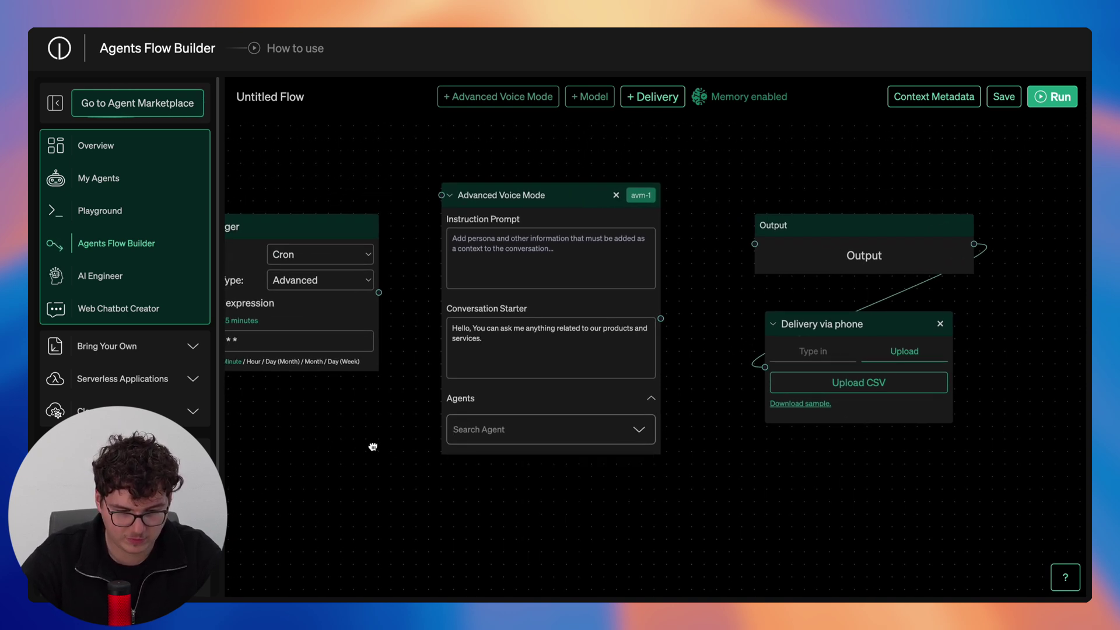
left_click_drag(373, 447, 557, 485)
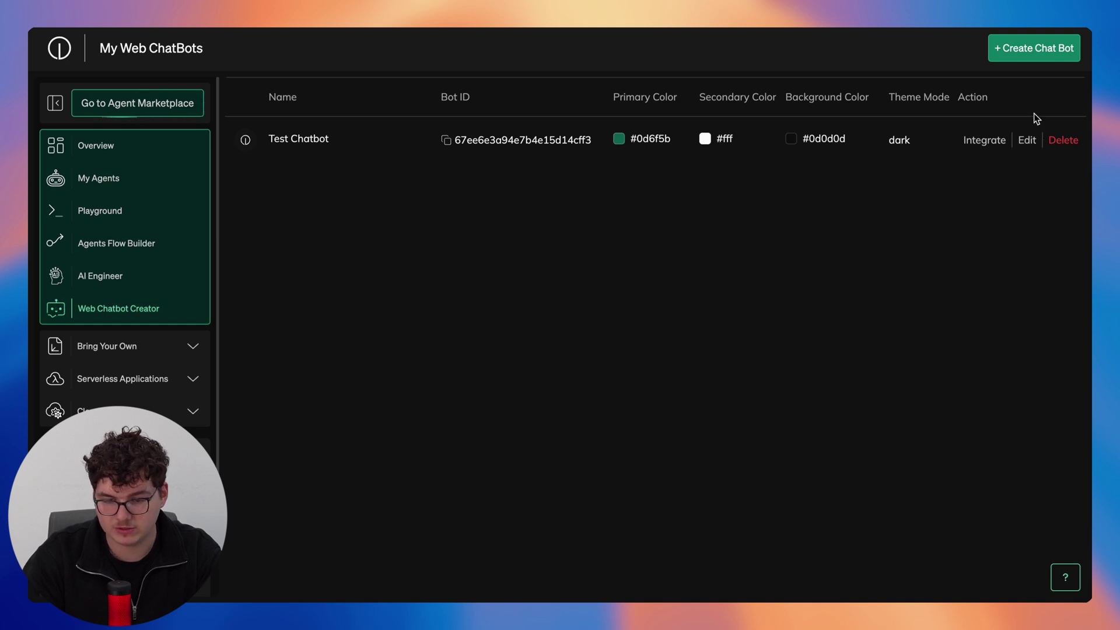
Step: Start a new web chatbot and switch its theme from Dark to Custom
left_click(1028, 49)
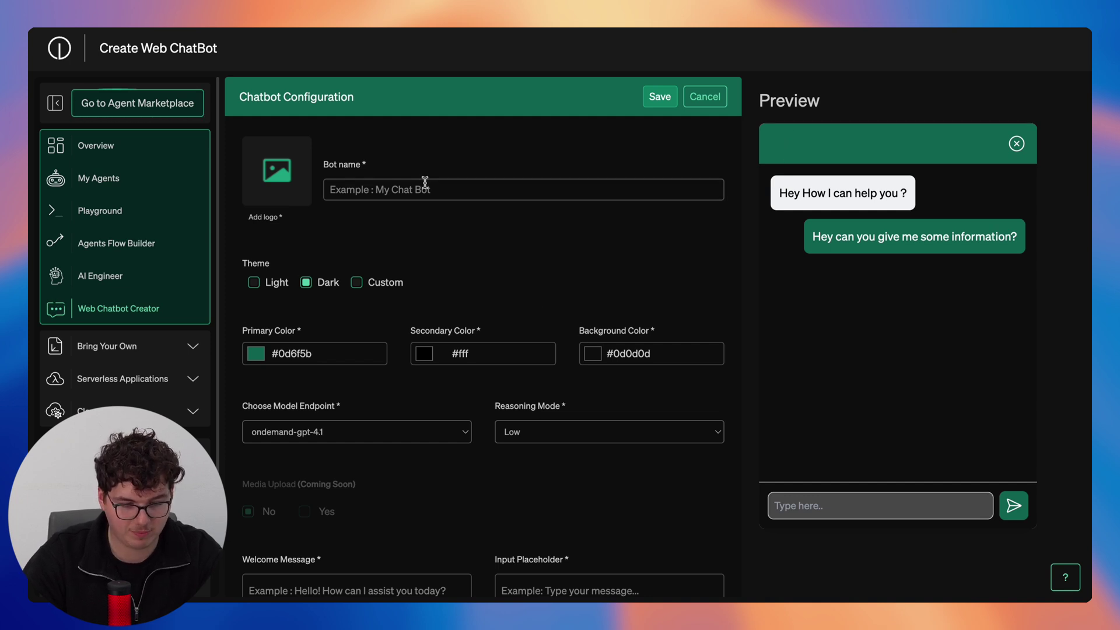
left_click(306, 283)
left_click(356, 282)
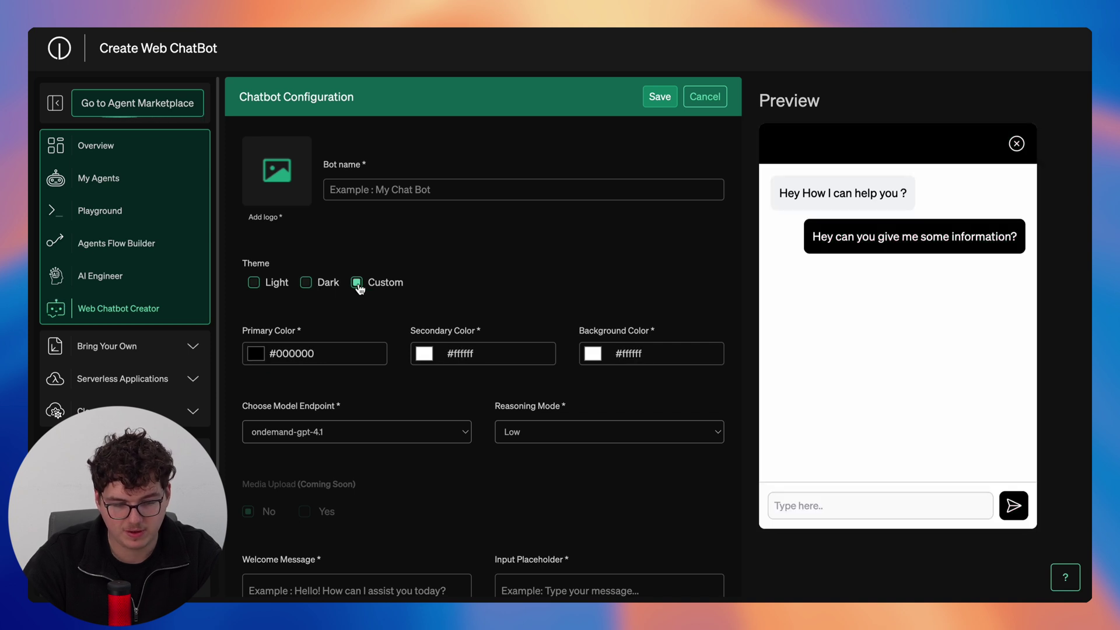
scroll(383, 299, "down", 1)
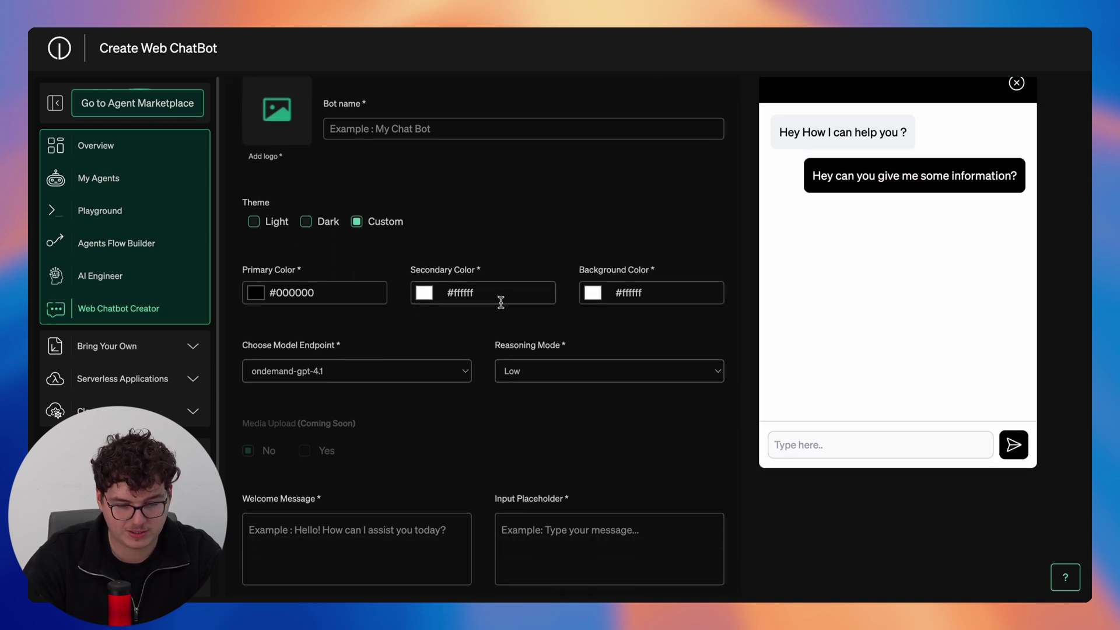
scroll(568, 290, "down", 2)
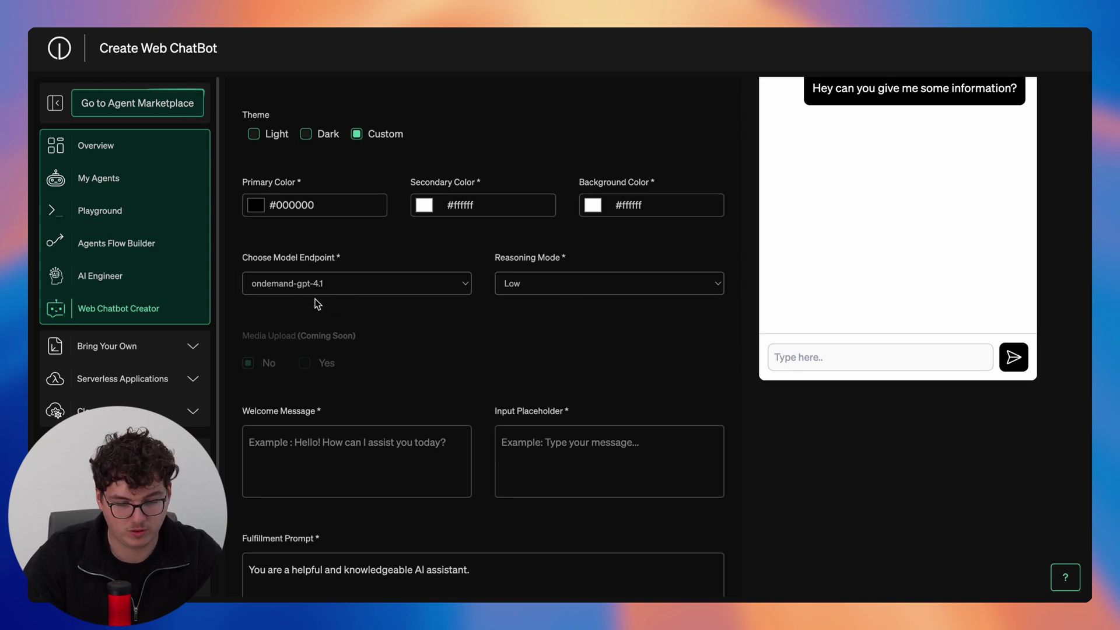
Step: Check the Reasoning Mode choices, keeping Low, and review the rest of the chatbot form
left_click(545, 283)
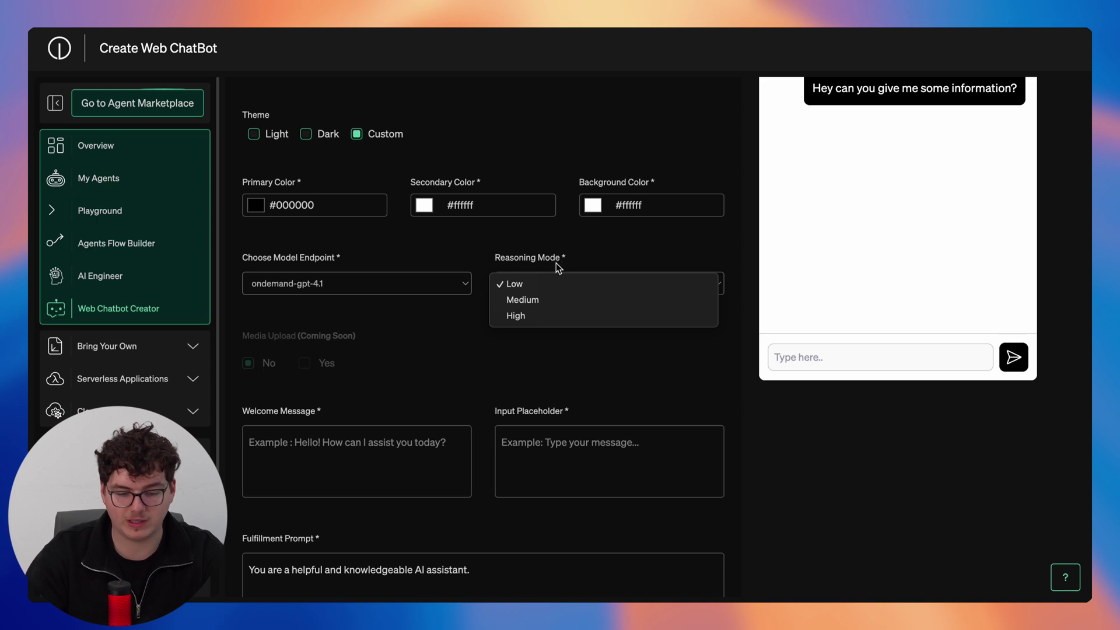
left_click(429, 346)
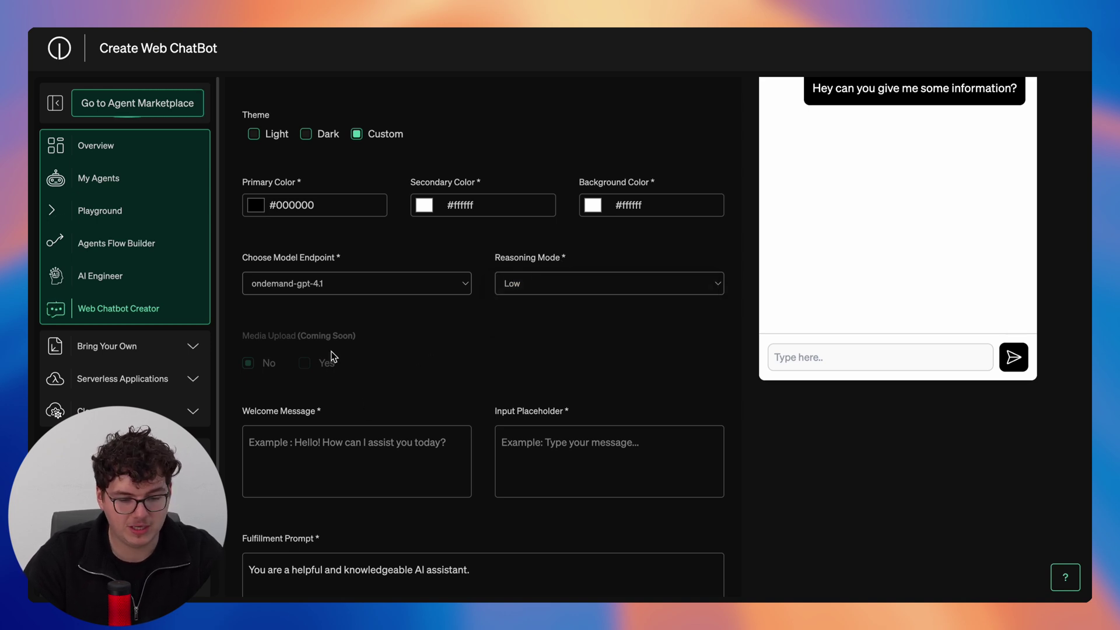
scroll(331, 357, "down", 1)
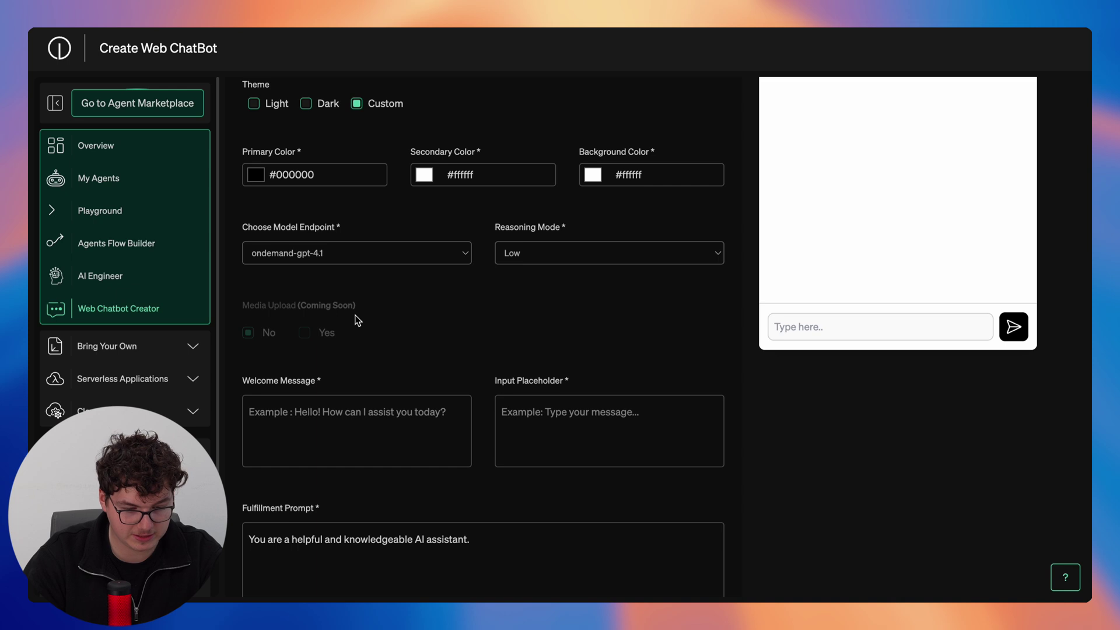
scroll(357, 320, "down", 3)
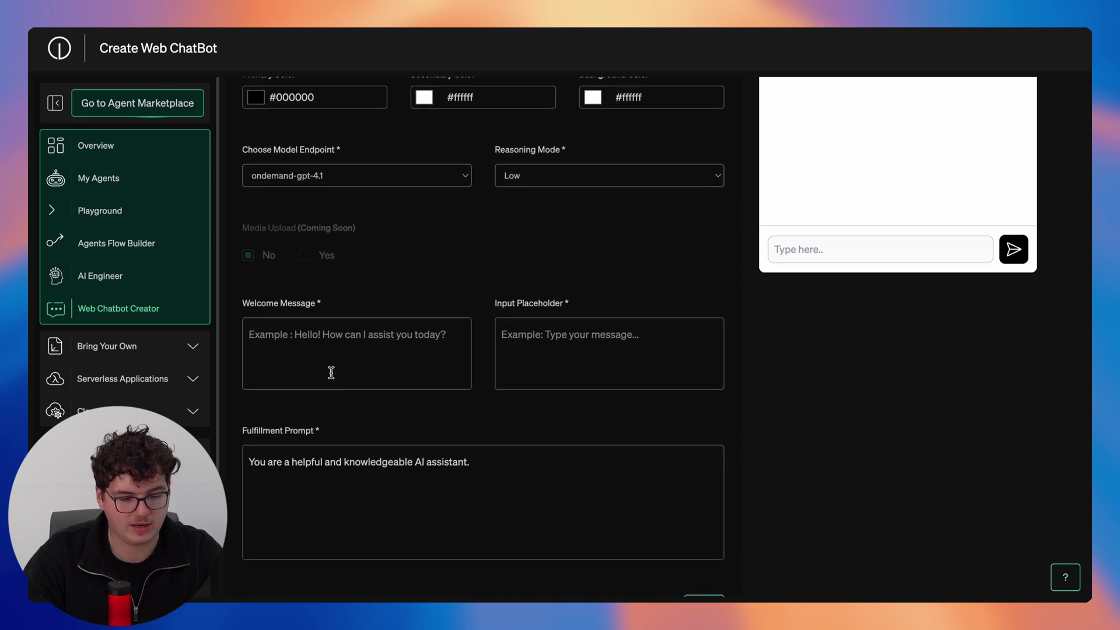
scroll(666, 338, "up", 2)
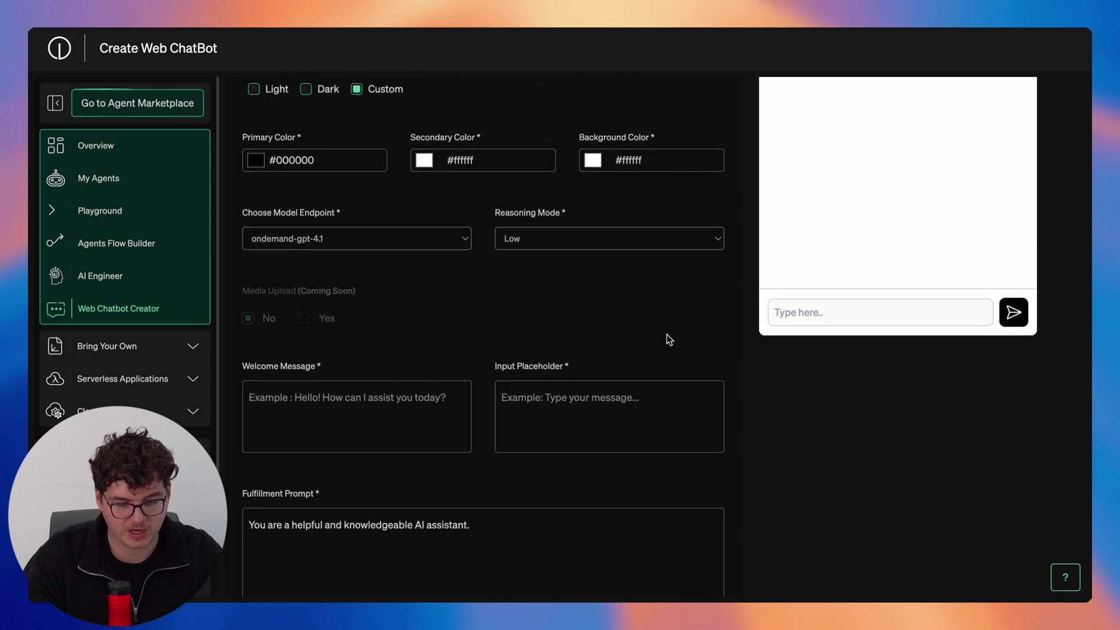
scroll(630, 411, "up", 1)
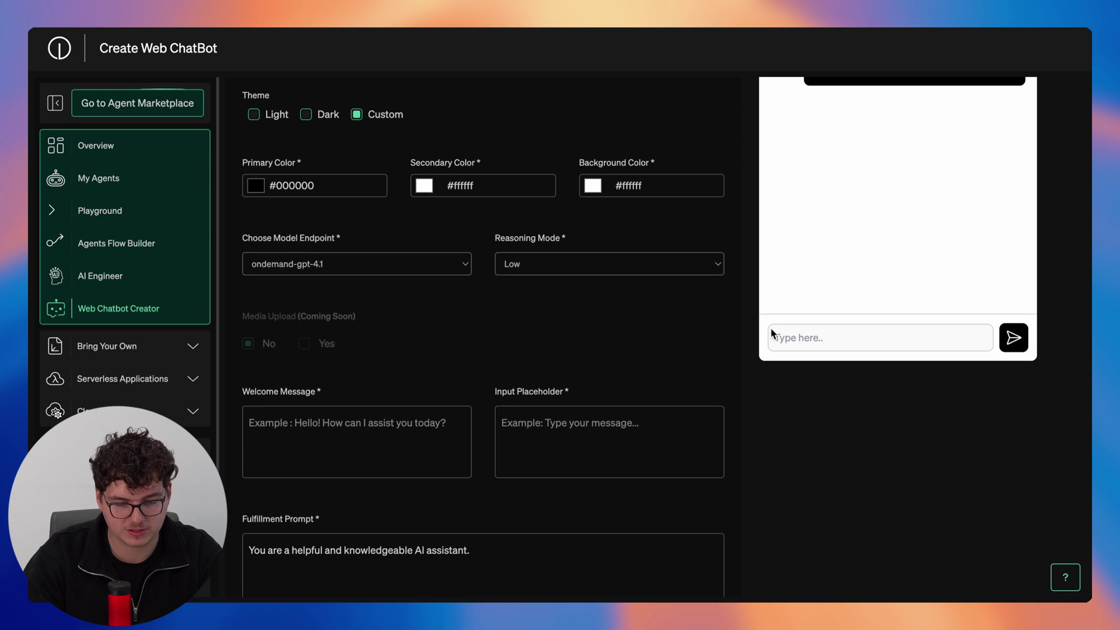
scroll(575, 410, "down", 6)
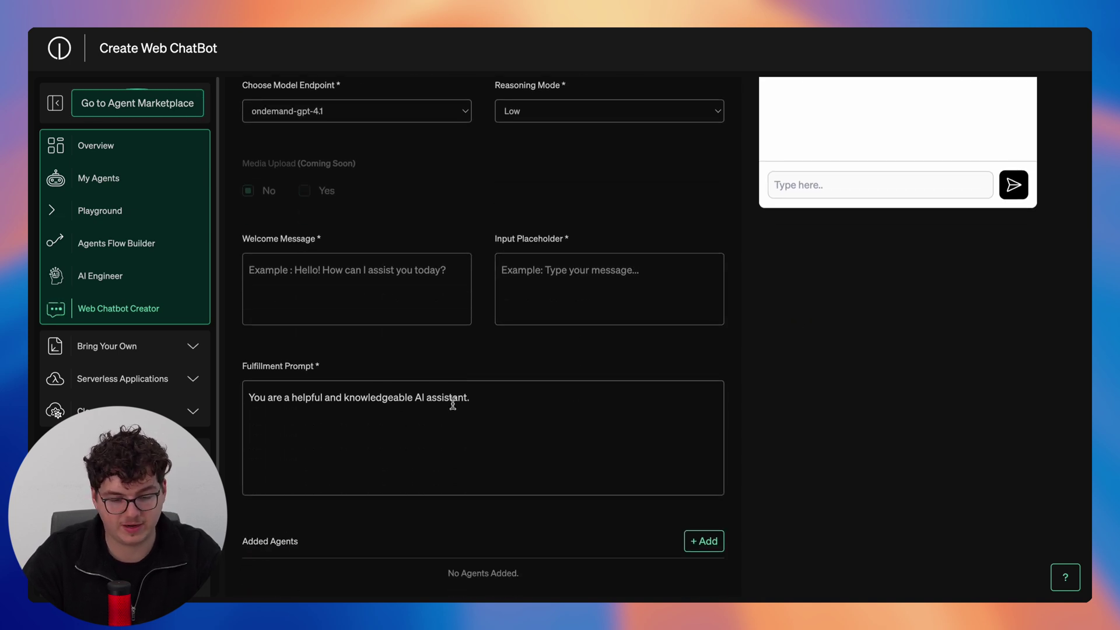
scroll(452, 402, "down", 1)
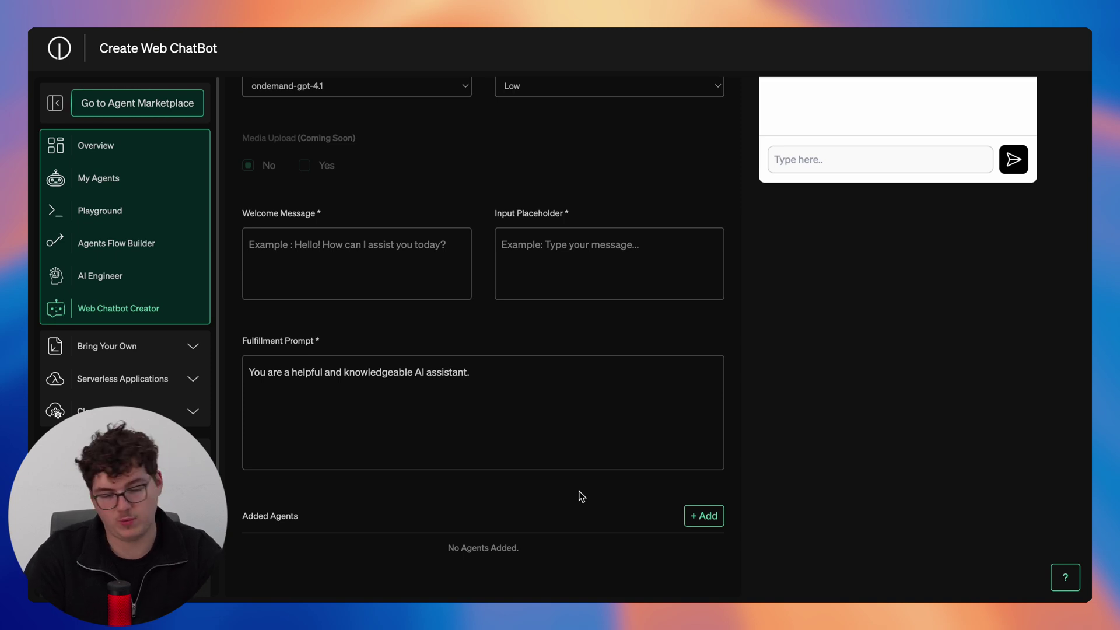
scroll(581, 497, "up", 1)
scroll(582, 497, "down", 1)
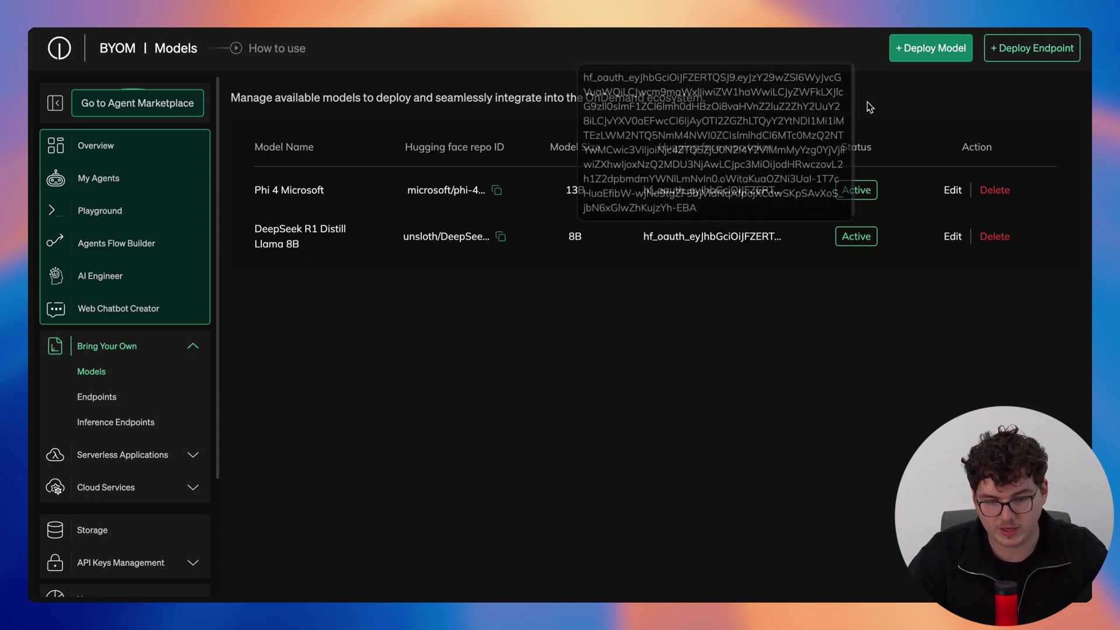
Step: Deploy gradientai/Llama-3-8B-Instruct-Gradient-1048k from Hugging Face as a model named 'Llama 3 8B'
left_click(917, 50)
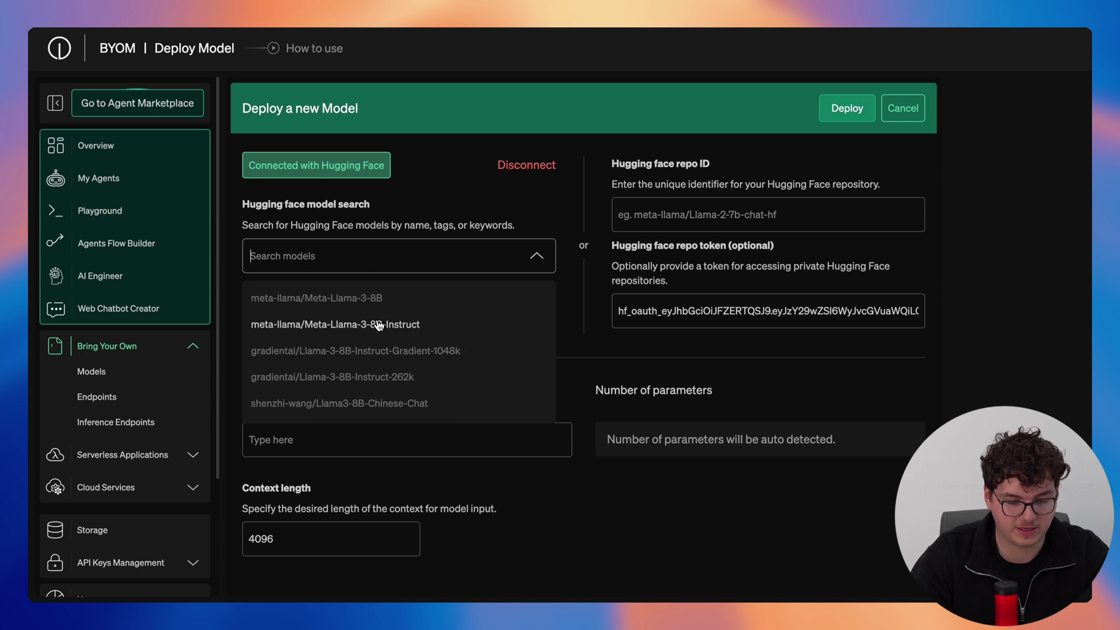
left_click(376, 355)
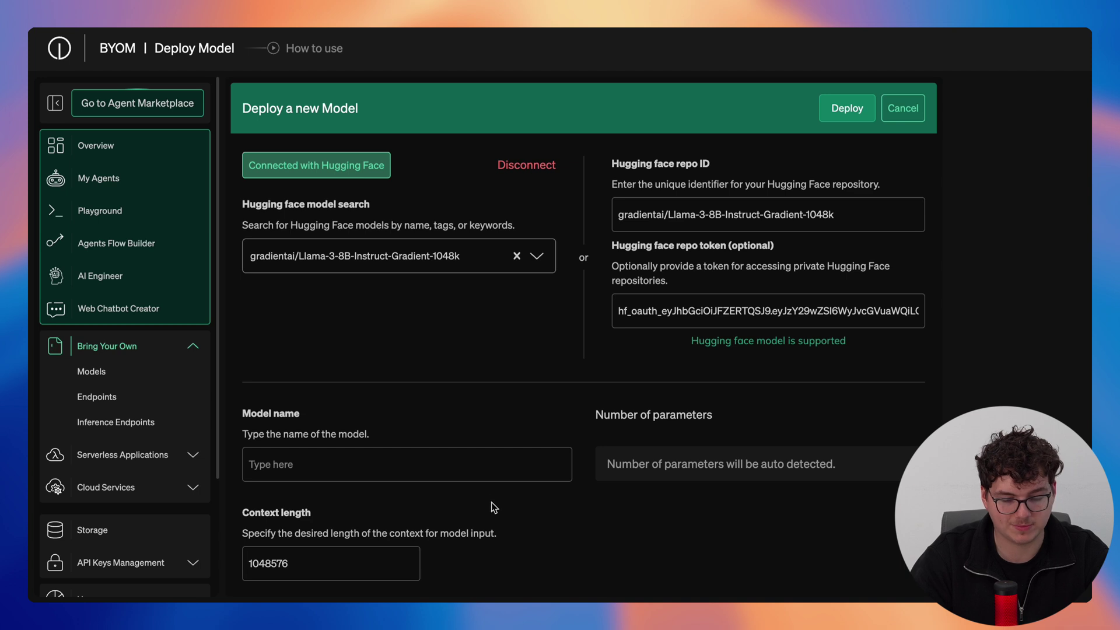
type("Llama 3 8B")
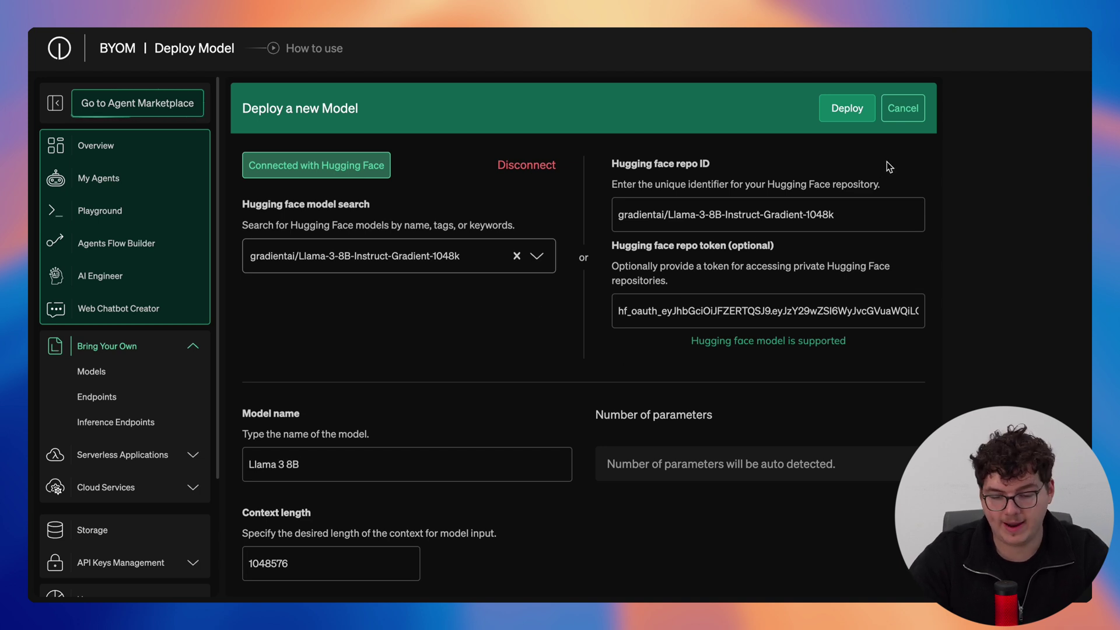
left_click(836, 109)
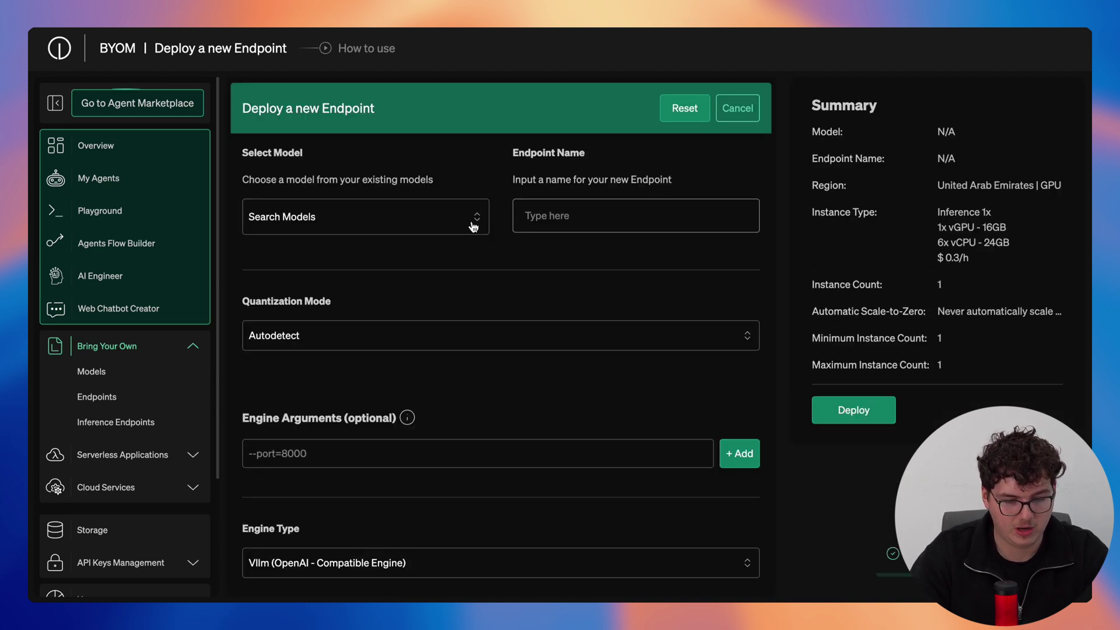
Step: Choose Llama 3 8B as the new endpoint's model and review the deployment form
left_click(445, 219)
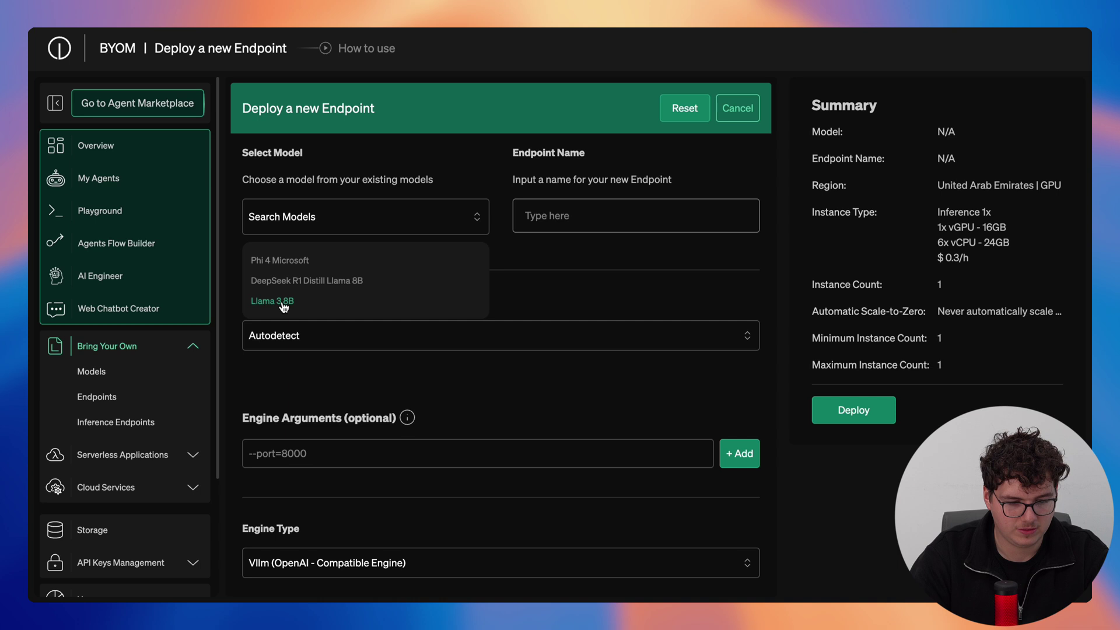
left_click(283, 301)
scroll(569, 233, "down", 1)
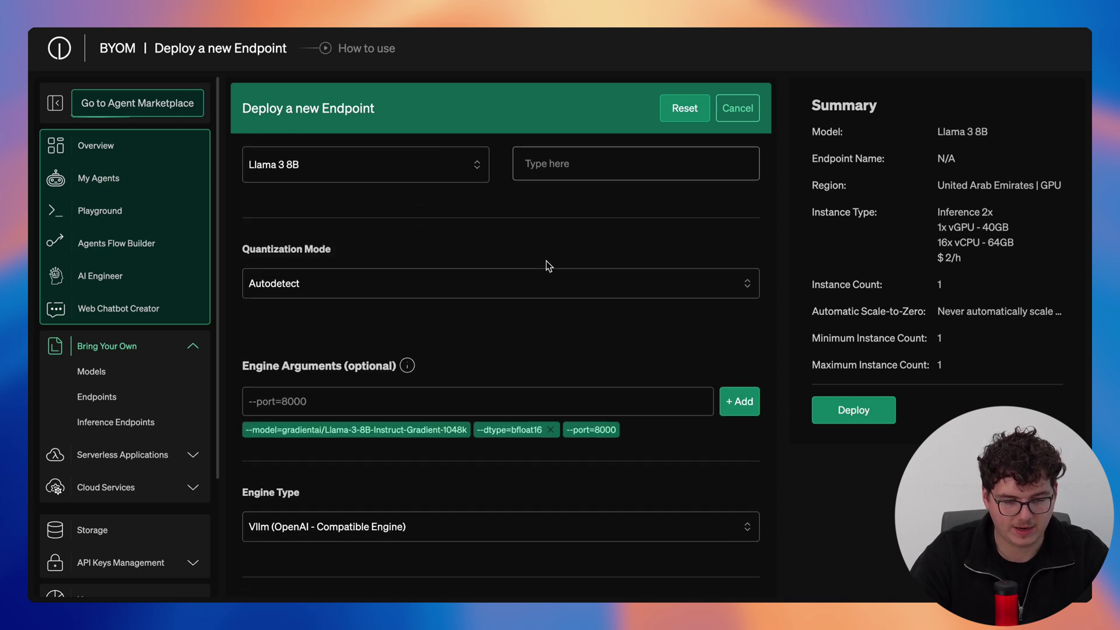
scroll(596, 187, "up", 1)
scroll(532, 353, "down", 2)
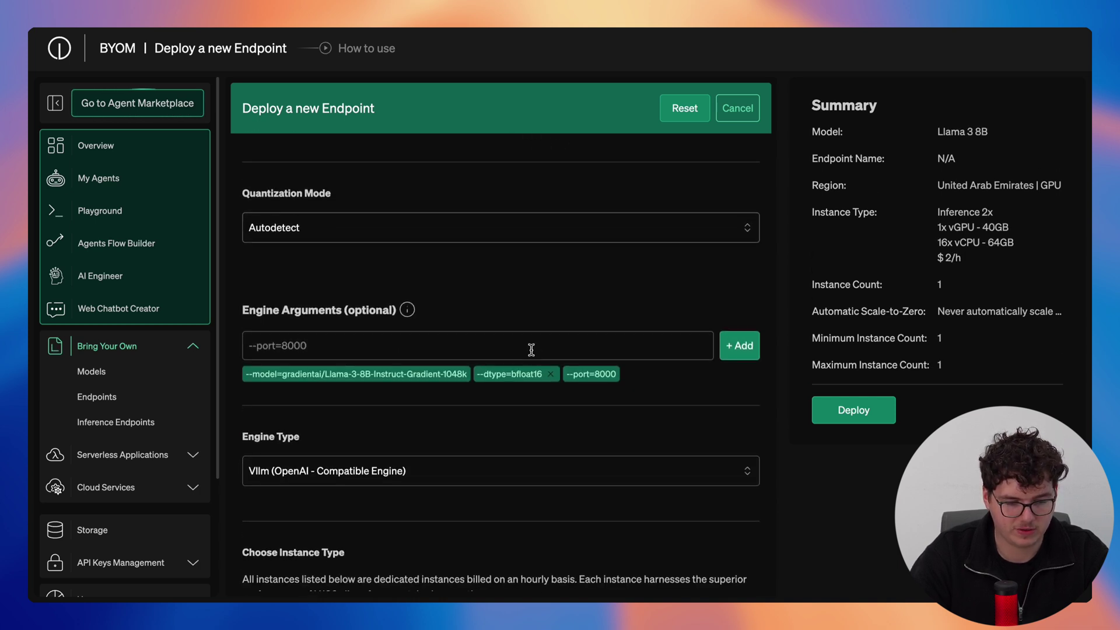
scroll(350, 226, "down", 2)
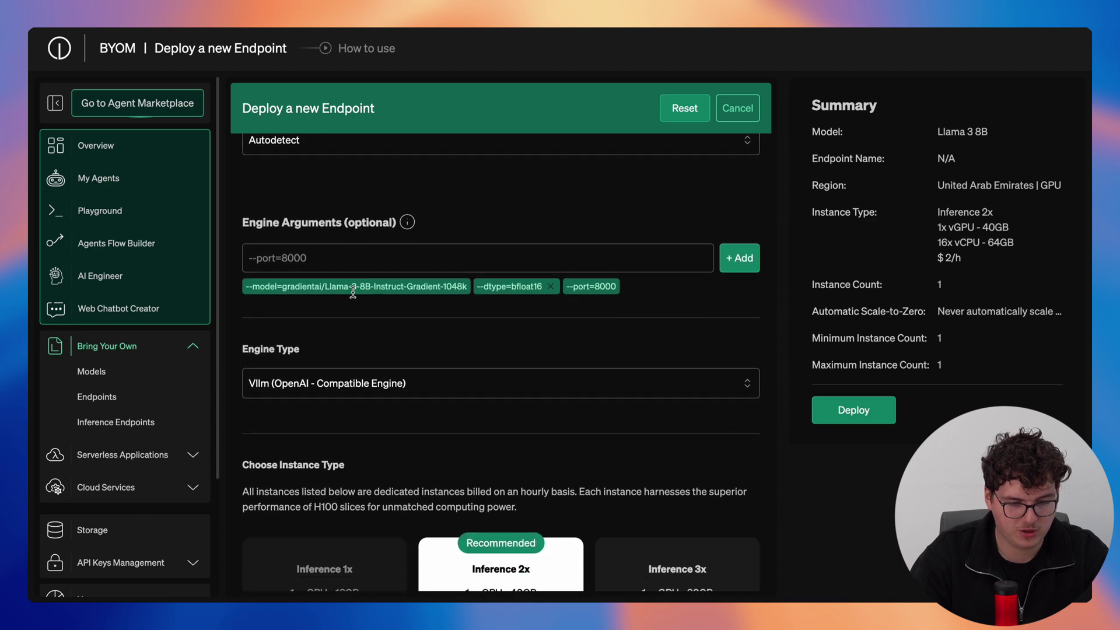
scroll(365, 270, "down", 2)
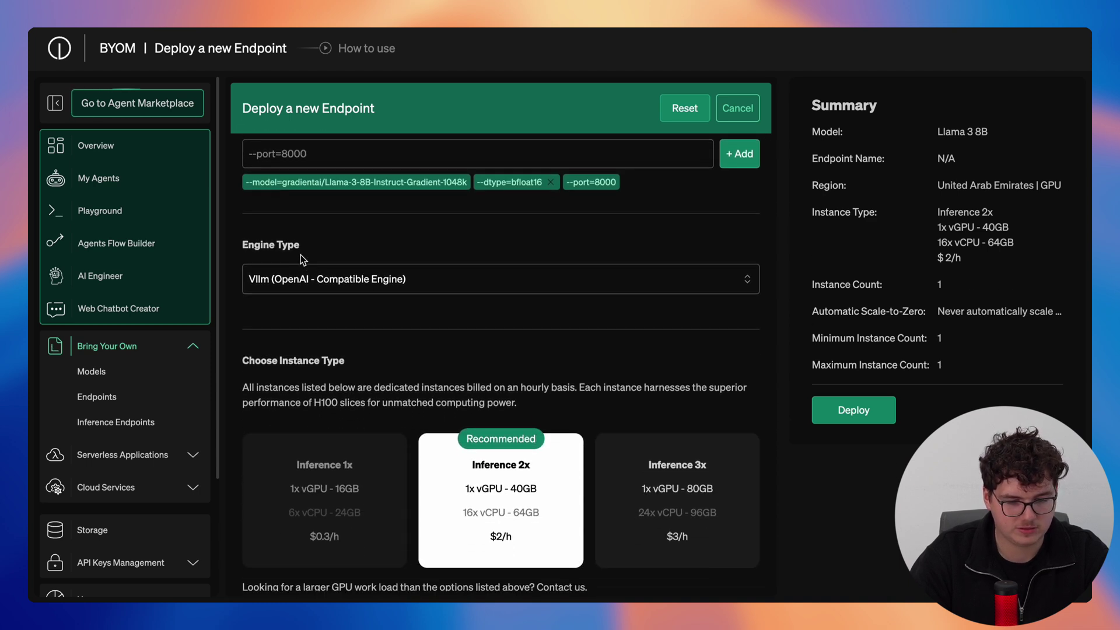
Step: Expand Optional Configurations to show the fulfillment prompt, stop tokens and sampling sliders
scroll(431, 265, "down", 3)
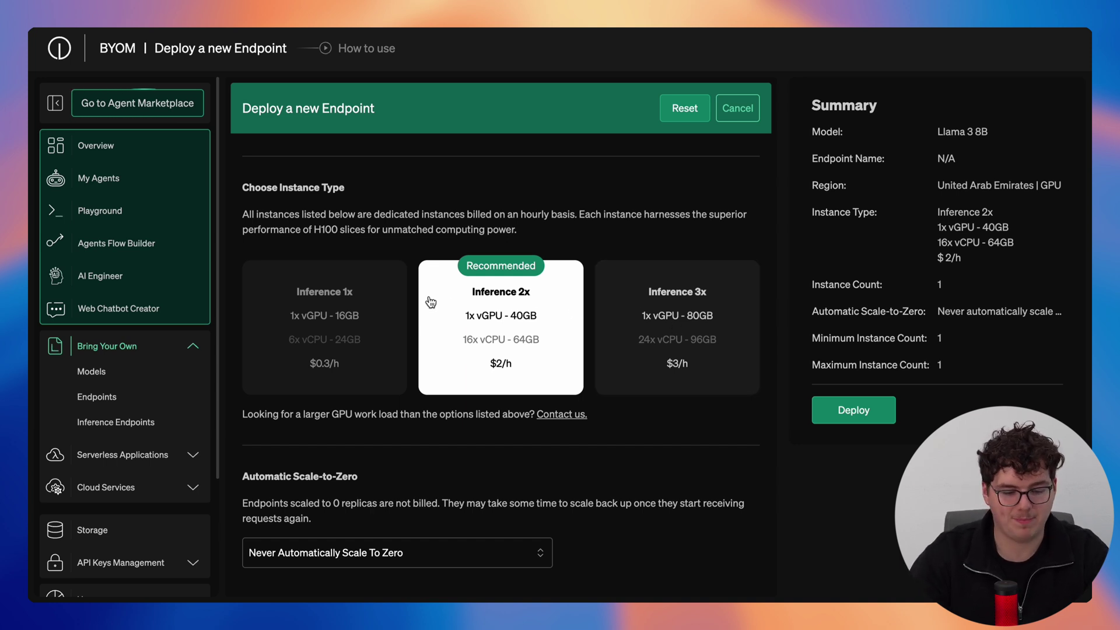
scroll(431, 301, "down", 2)
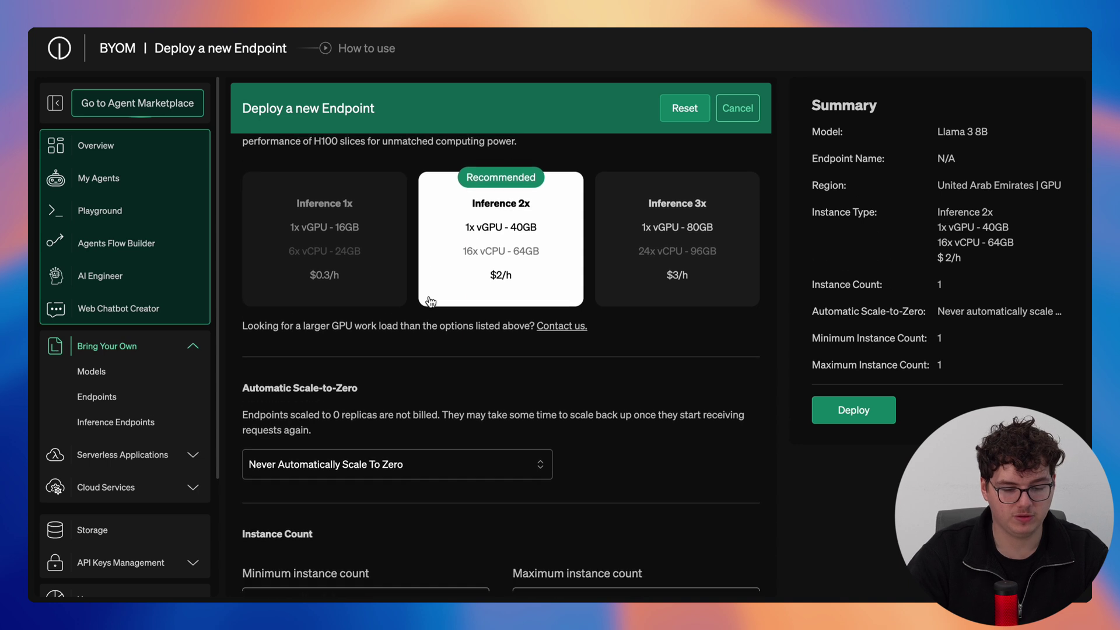
scroll(454, 385, "down", 2)
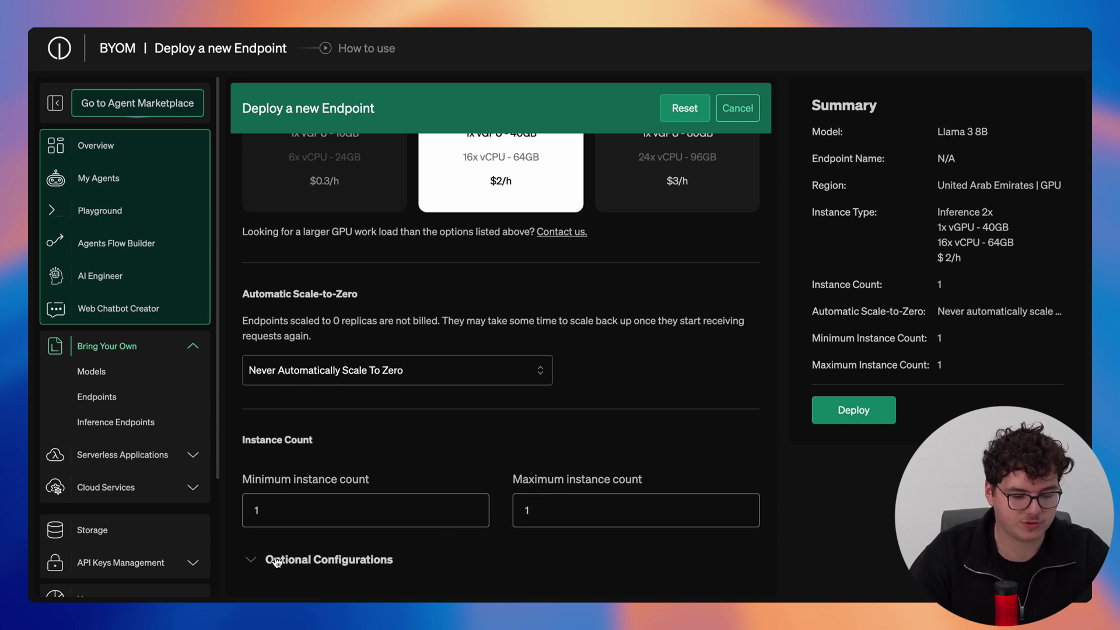
left_click(256, 559)
scroll(420, 478, "down", 7)
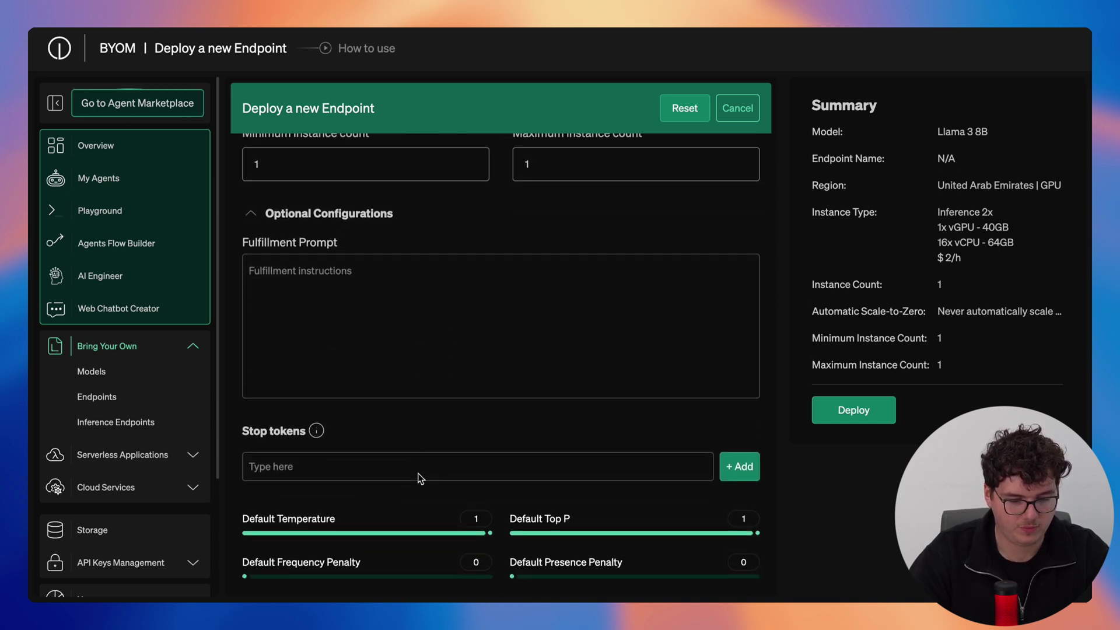
scroll(389, 255, "down", 1)
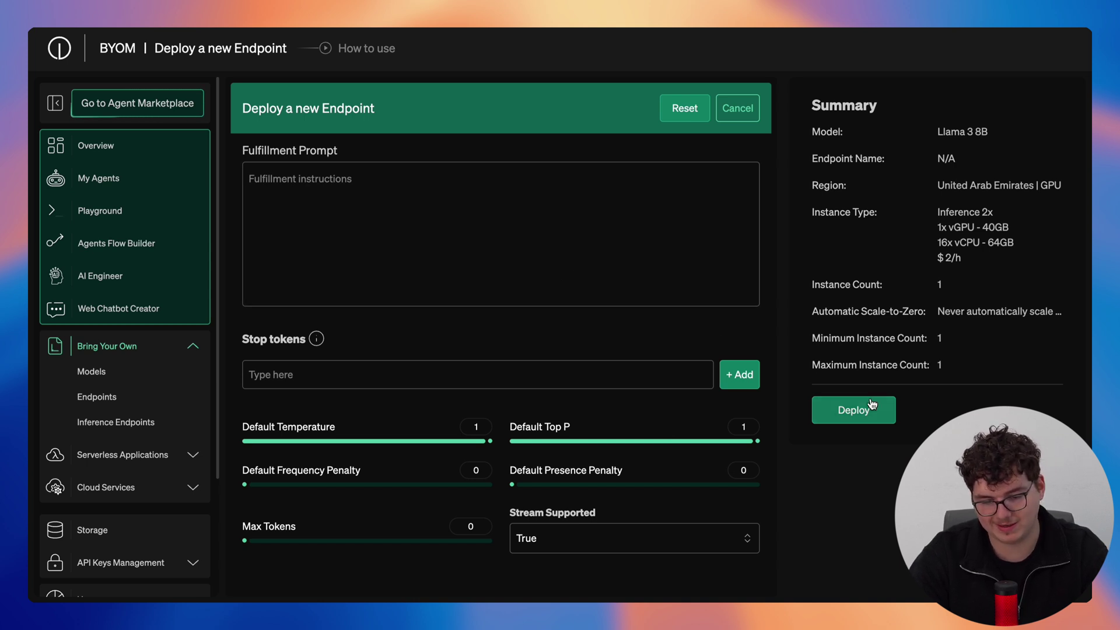
Step: Cancel the endpoint deployment and go to Bring Your Own > Inference Endpoints
left_click(742, 114)
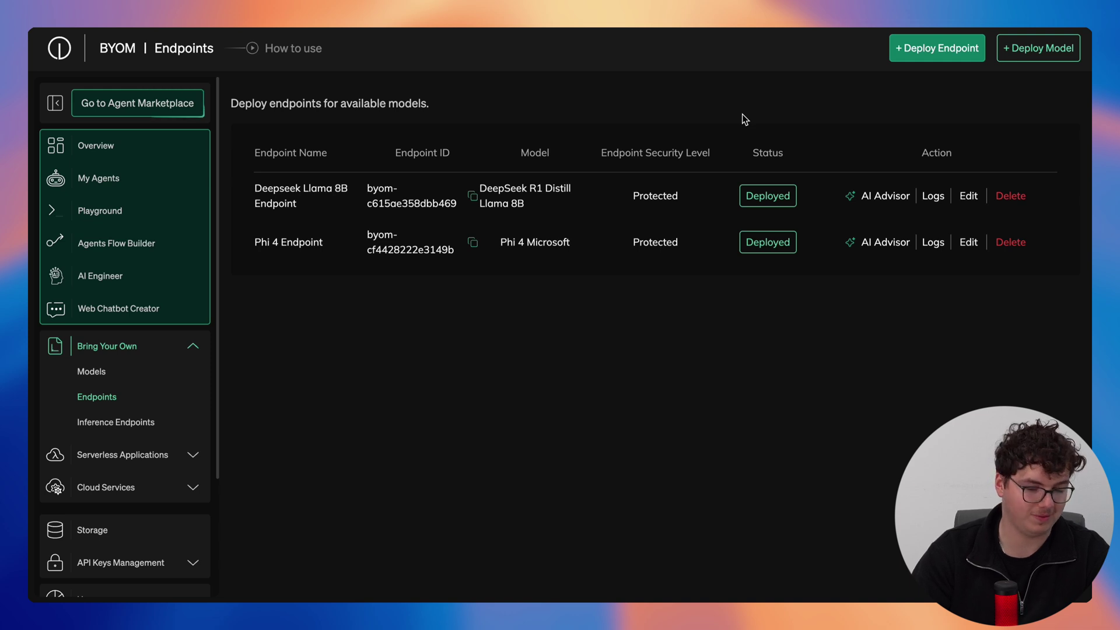
left_click(111, 421)
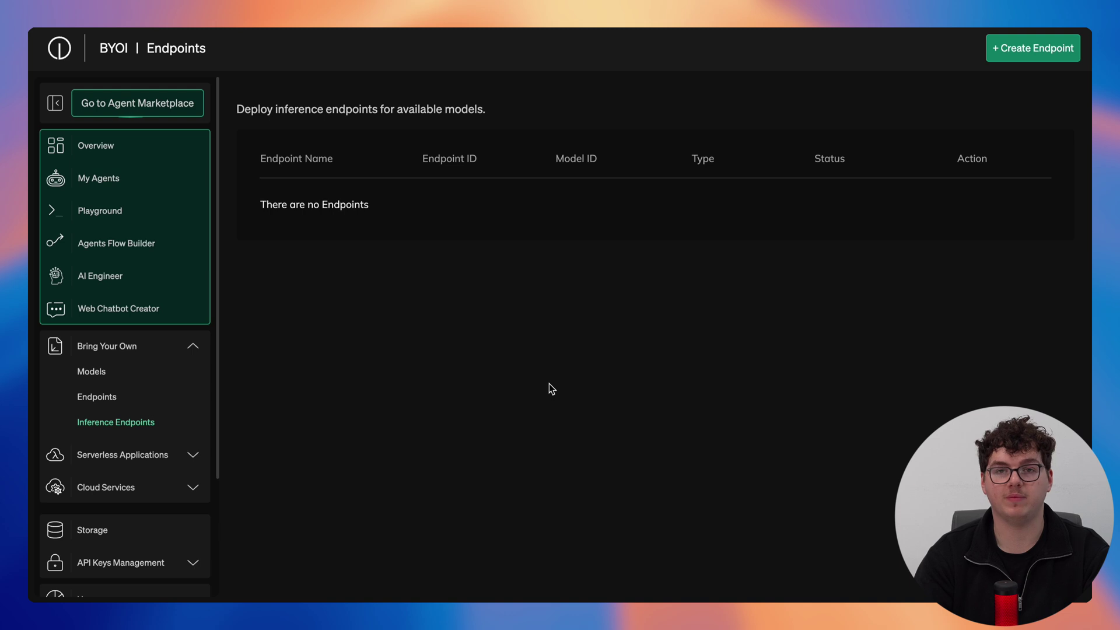
Step: Start a new inference endpoint, check the endpoint type options, and expand Optional Configurations
left_click(1015, 48)
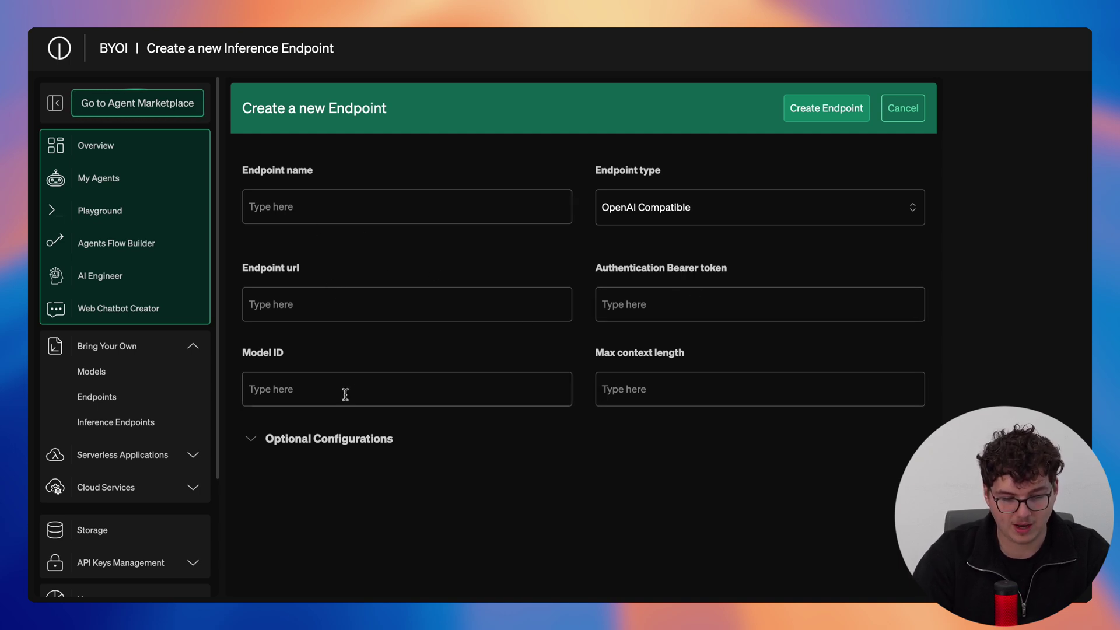
left_click(714, 207)
left_click(565, 268)
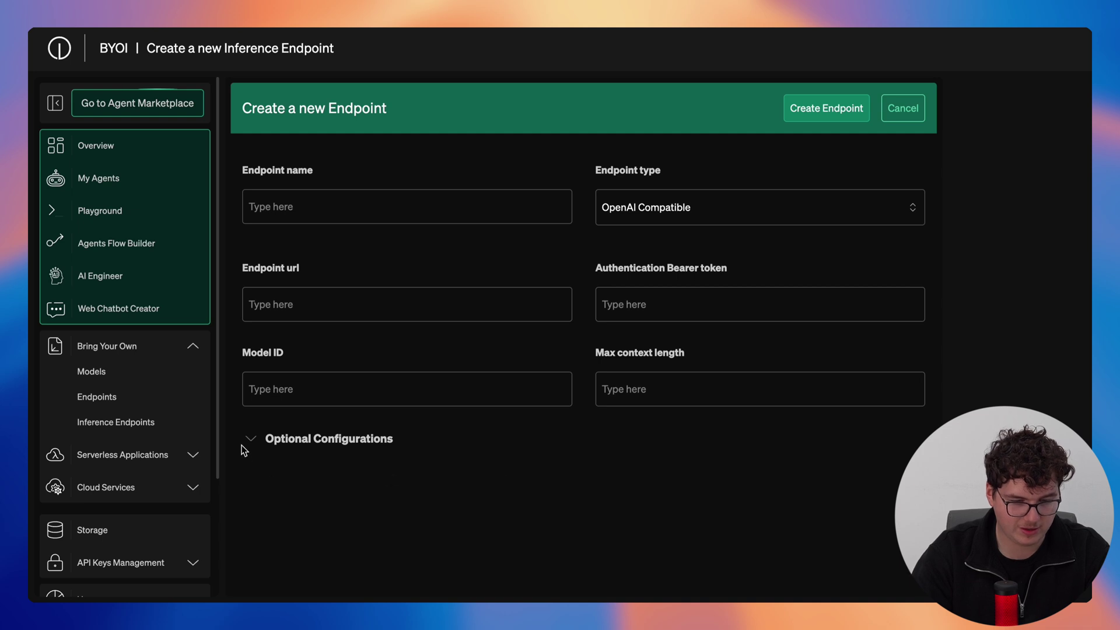
left_click(275, 439)
scroll(420, 434, "down", 4)
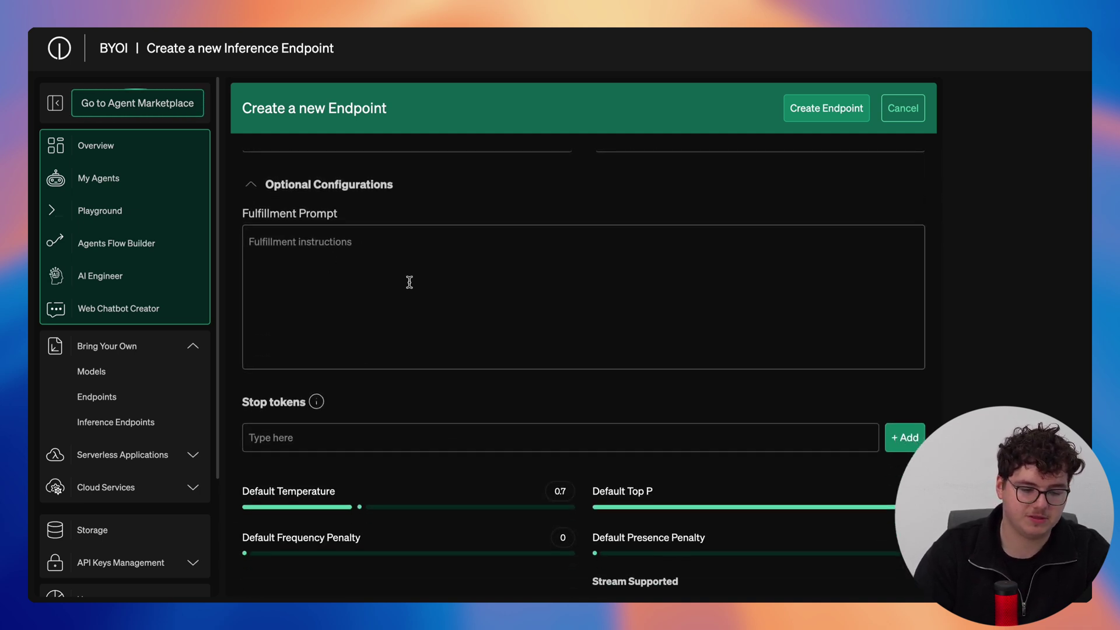
scroll(409, 282, "down", 2)
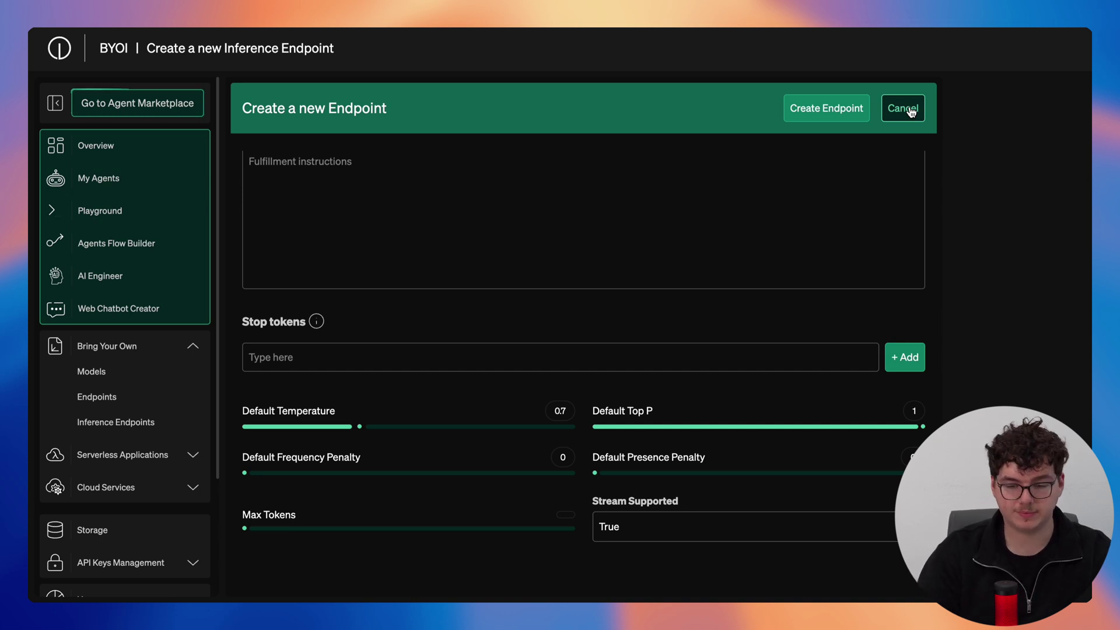
Step: Cancel the inference endpoint form and start a new repository under Serverless Applications > Repository
left_click(909, 111)
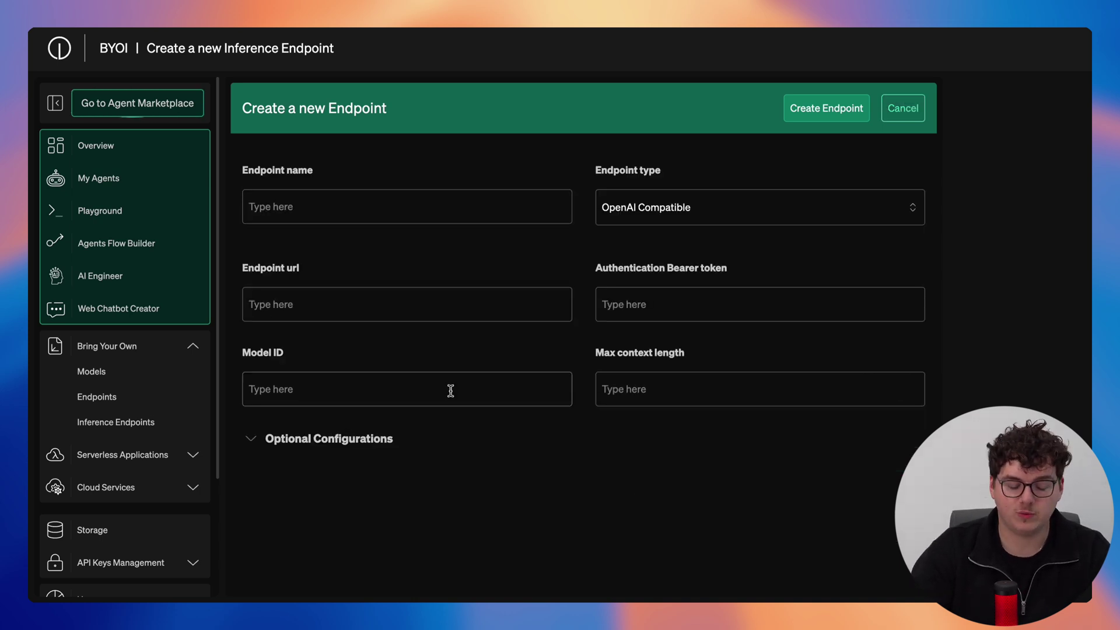
left_click(198, 456)
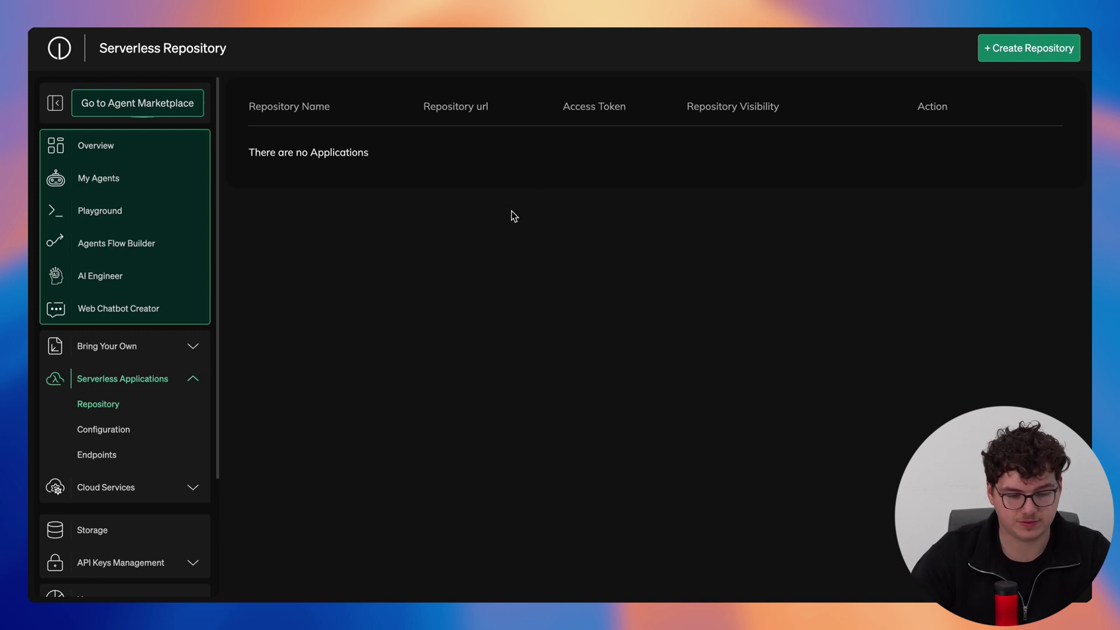
left_click(1034, 51)
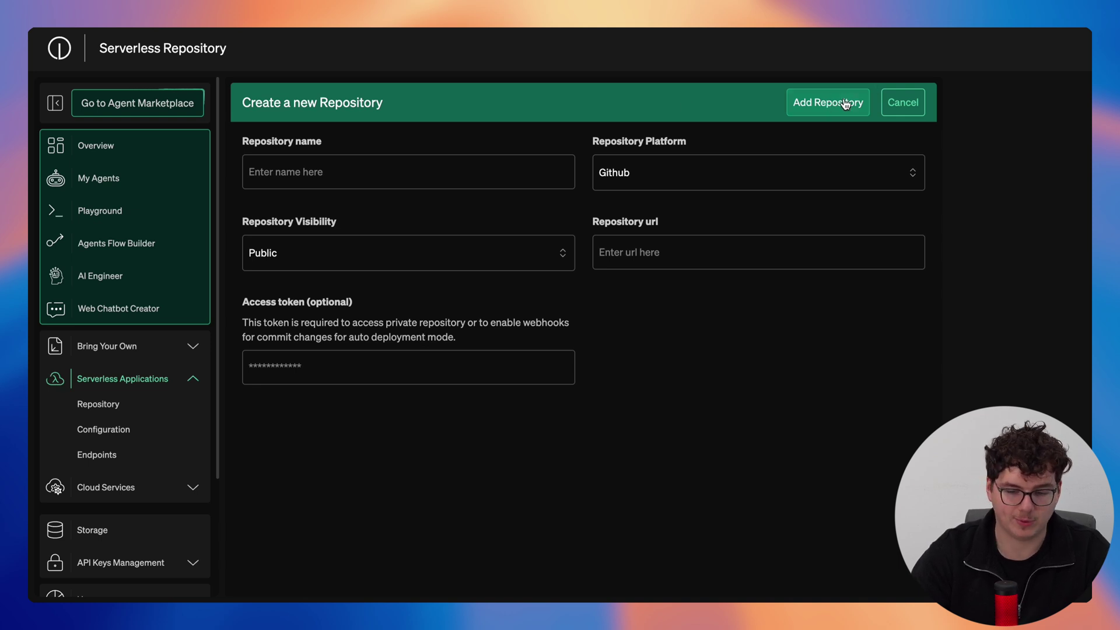
Step: Cancel the repository form, then try a new serverless configuration with no repositories and cancel it
left_click(903, 102)
left_click(96, 430)
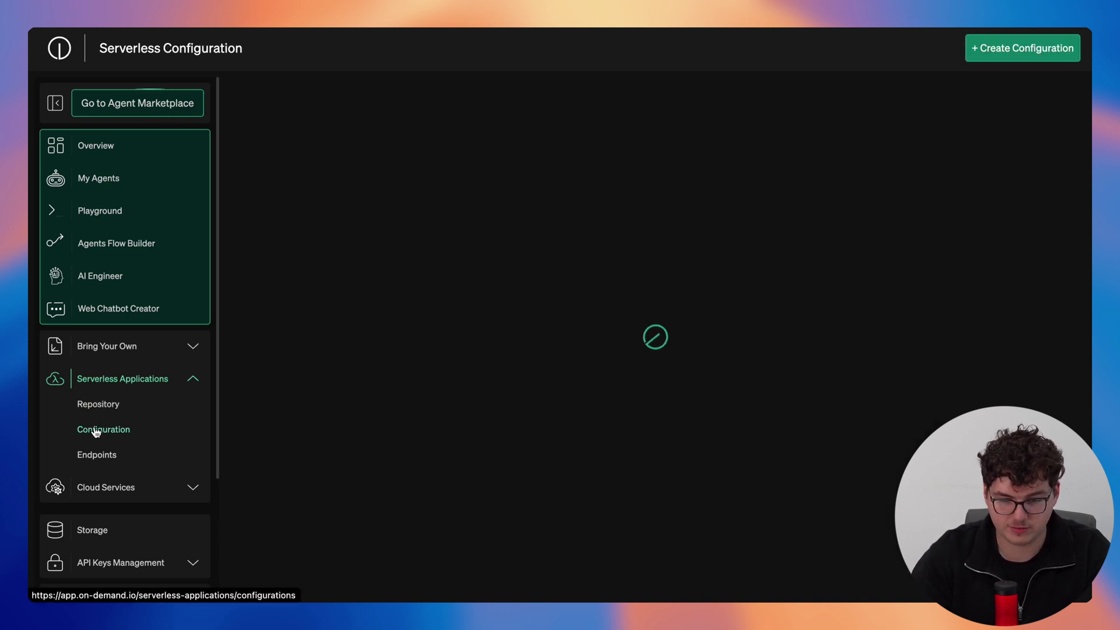
left_click(992, 48)
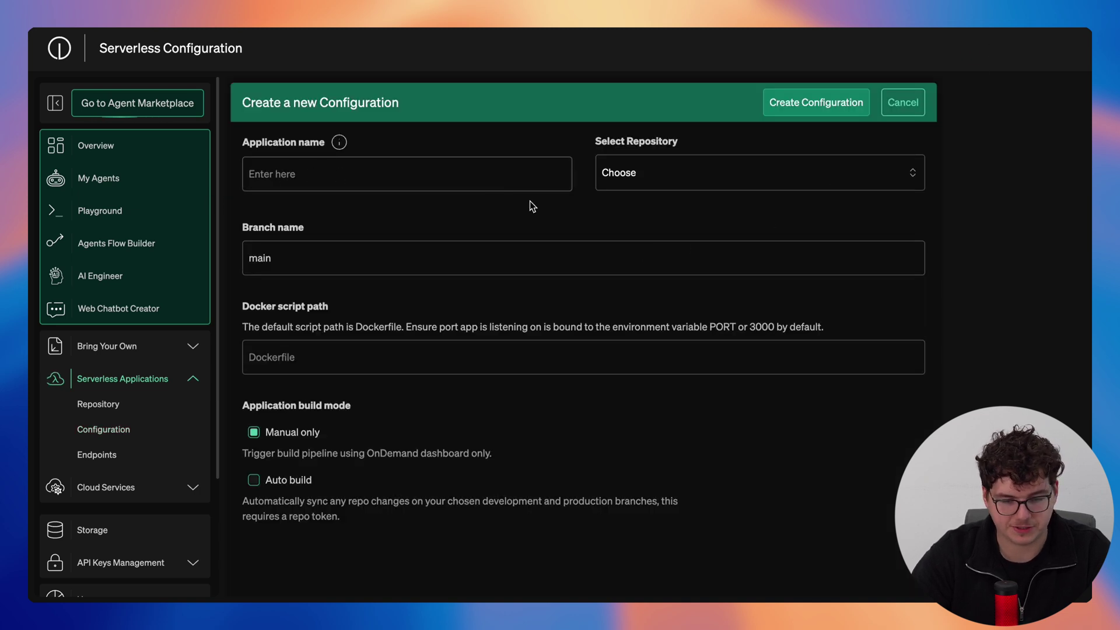
left_click(630, 177)
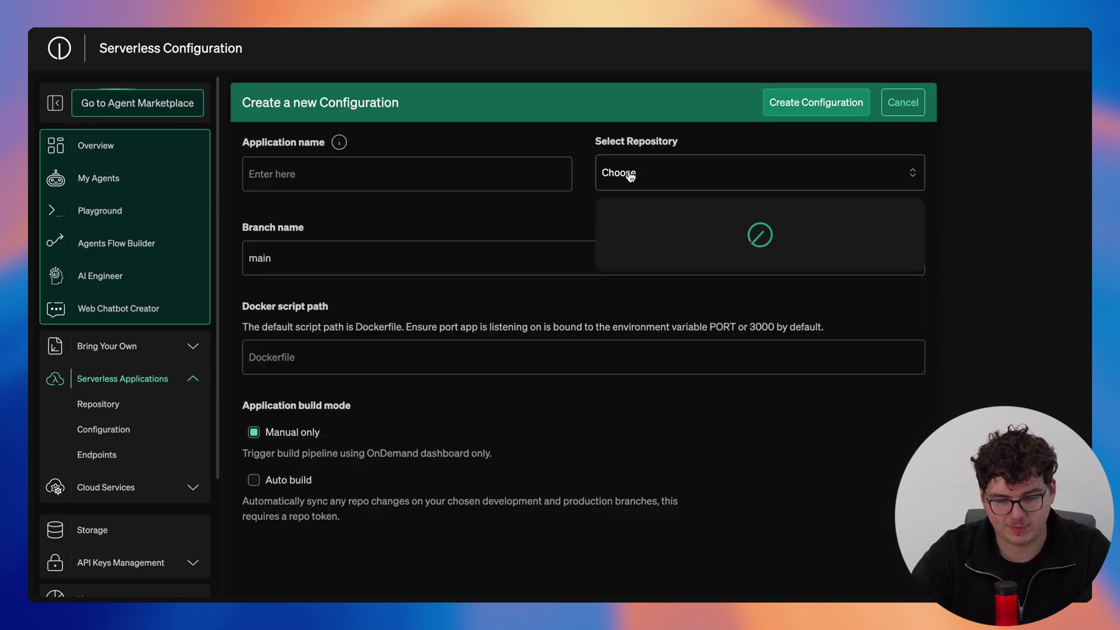
left_click(541, 202)
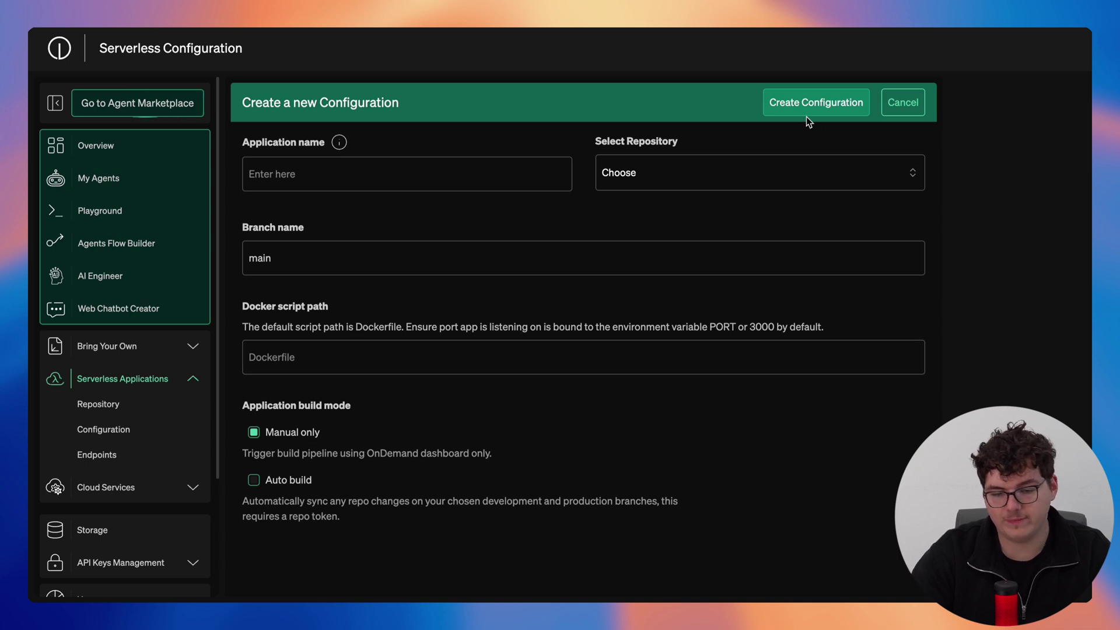
left_click(903, 105)
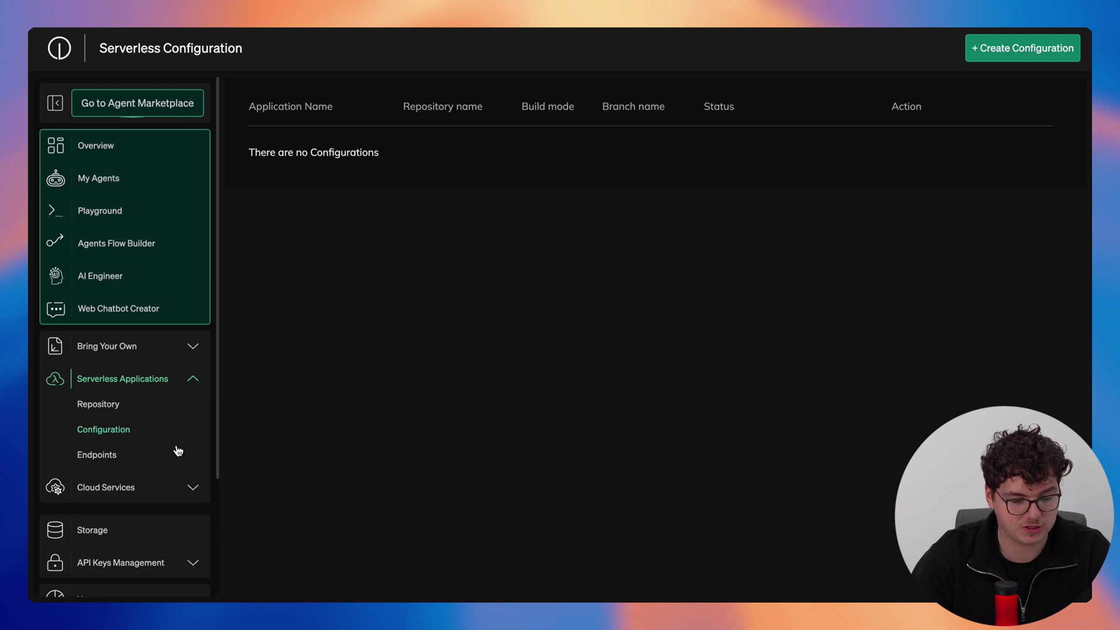
Step: Start a new endpoint under Serverless Endpoints and scroll down to the Lite and Pro instance types
left_click(110, 460)
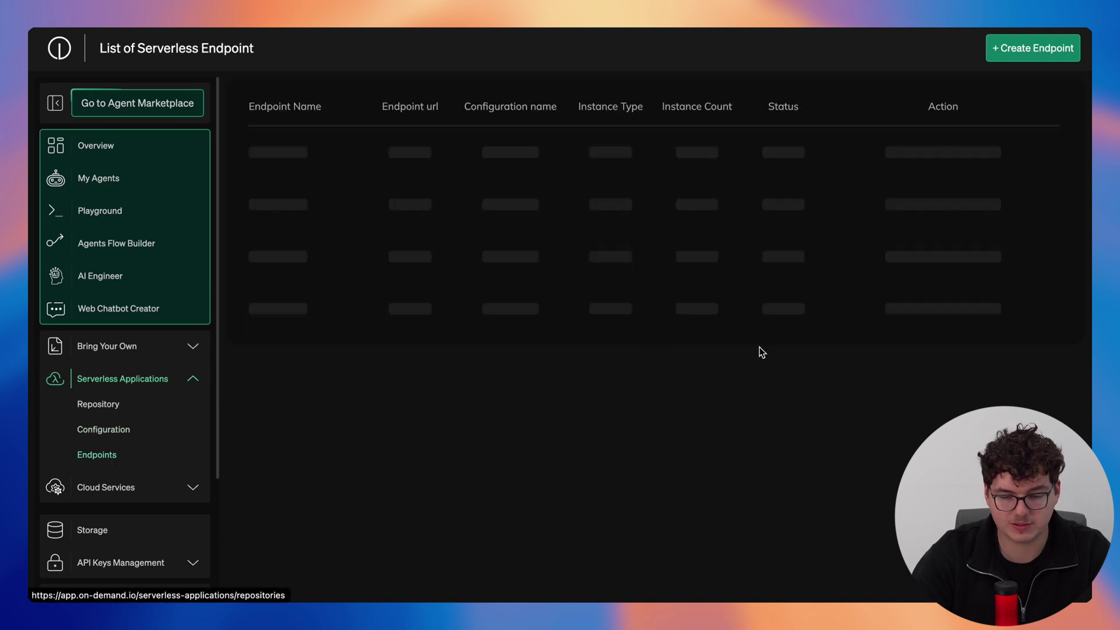
left_click(999, 52)
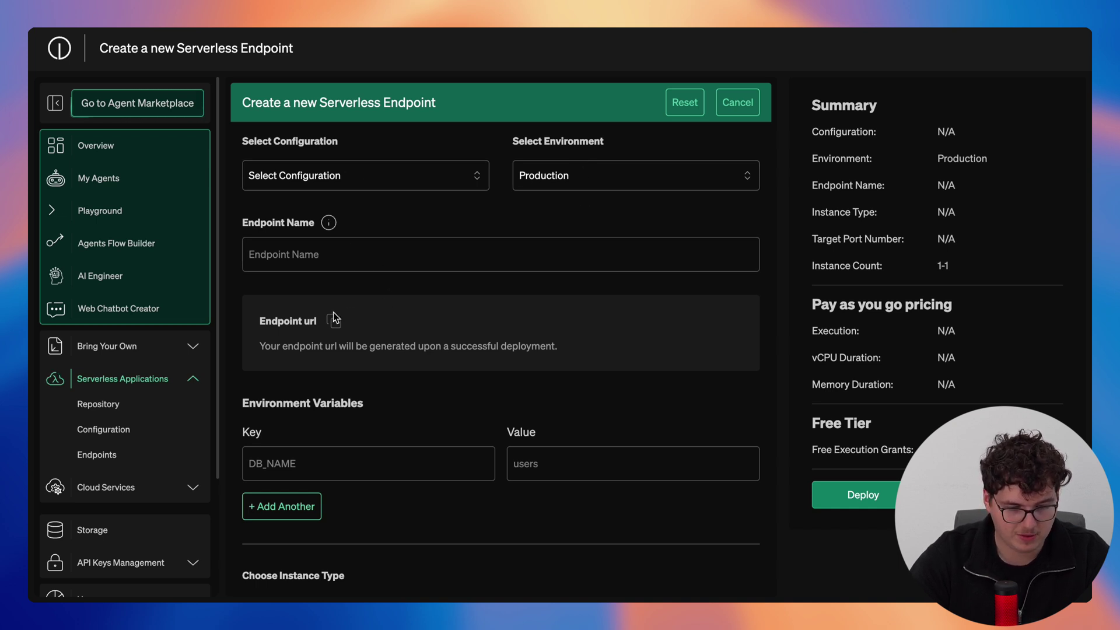
scroll(428, 350, "down", 2)
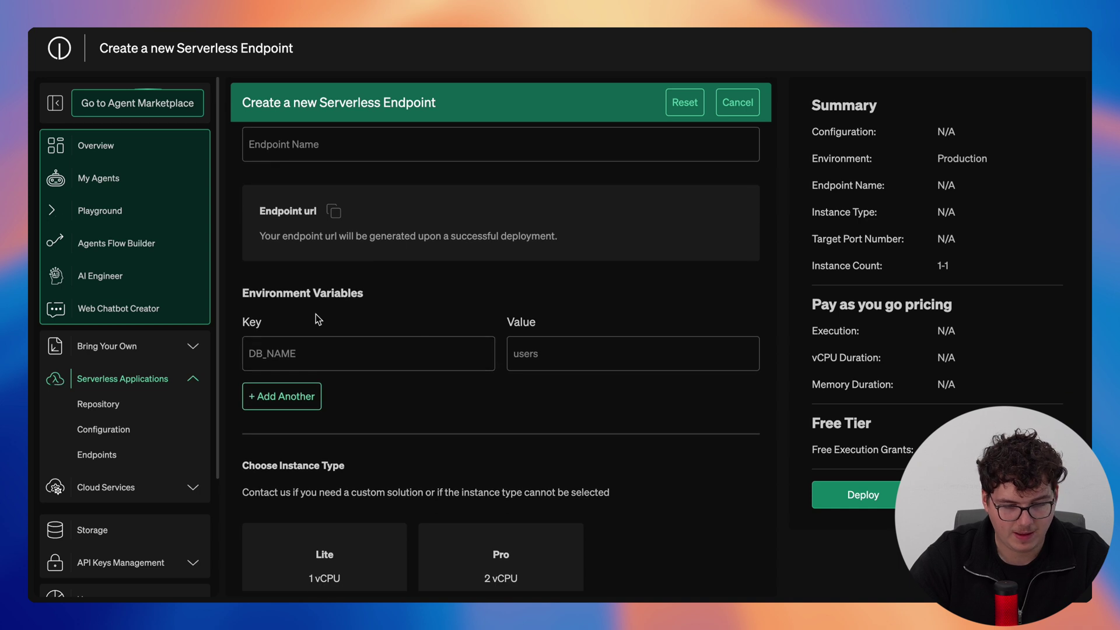
scroll(378, 331, "down", 6)
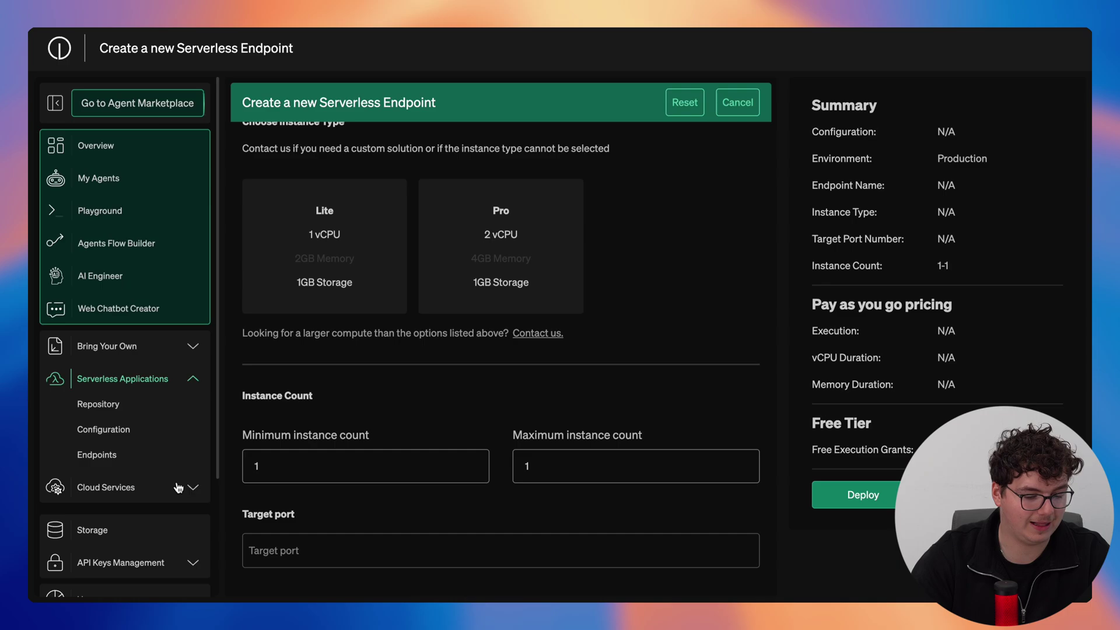
Step: Browse Cloud Services and Storage, then open API Keys Management listing four project keys
left_click(110, 487)
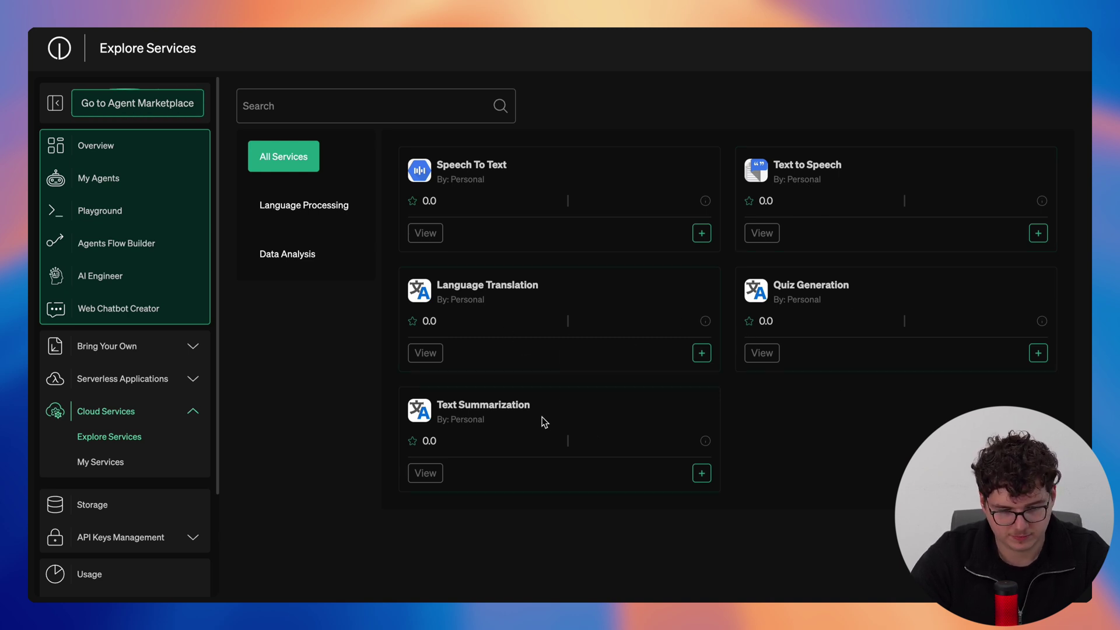
left_click(79, 506)
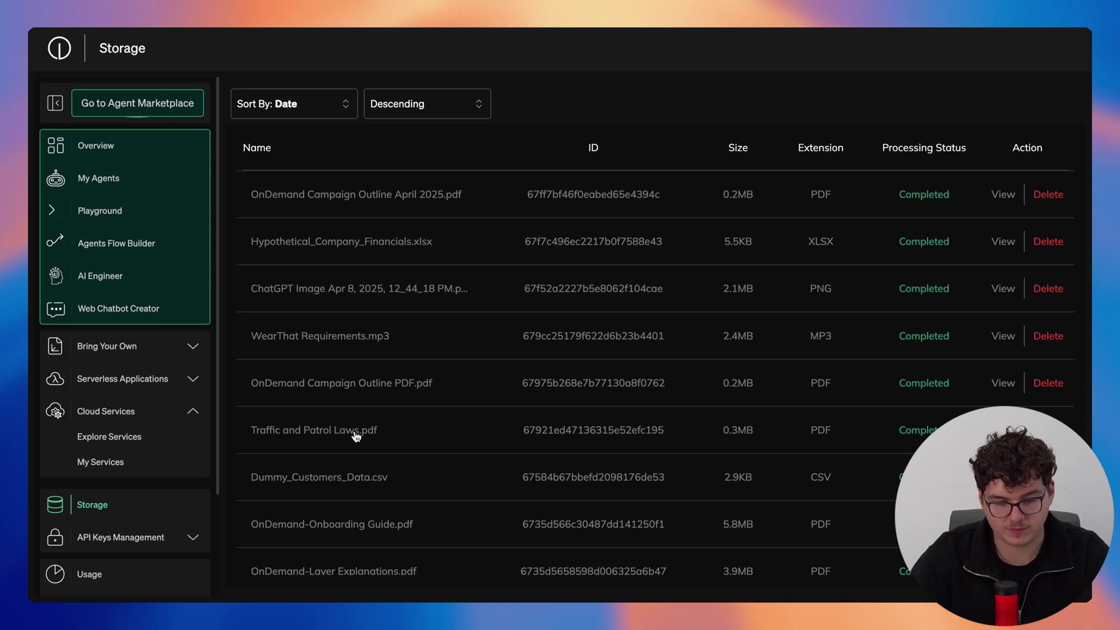
left_click(103, 536)
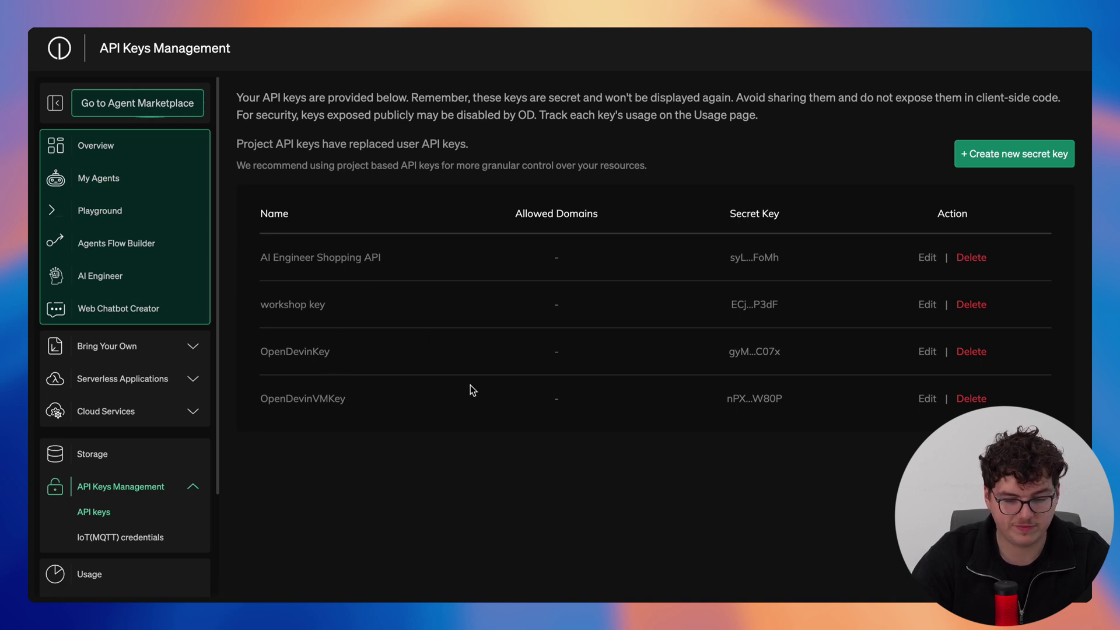
Step: Cancel the new secret key dialog and go to the IoT (MQTT) credentials page instead
left_click(982, 155)
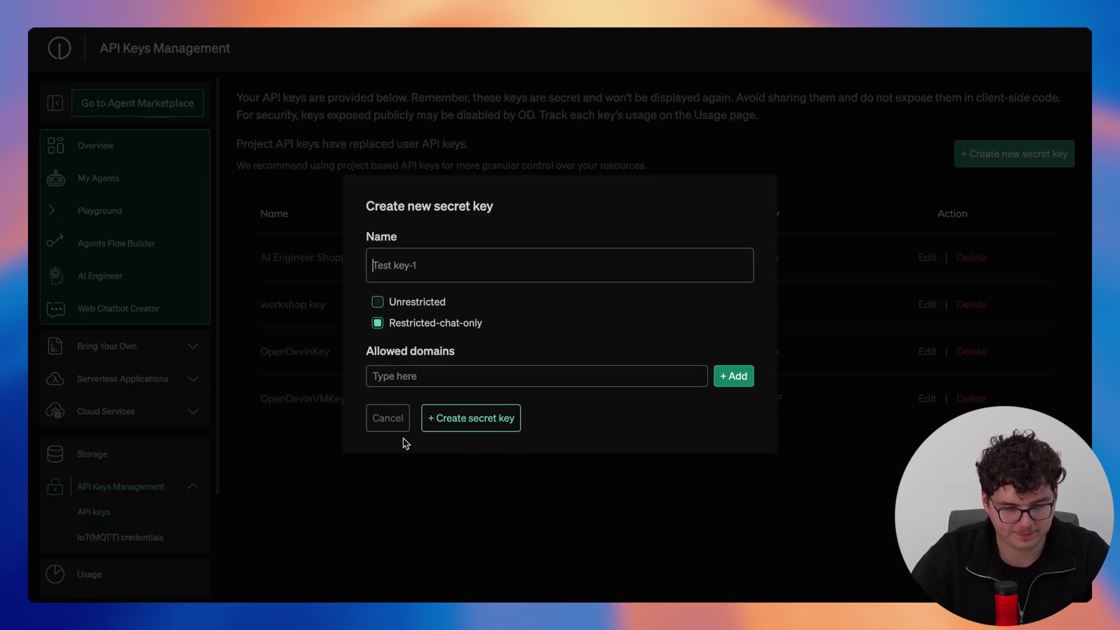
left_click(388, 419)
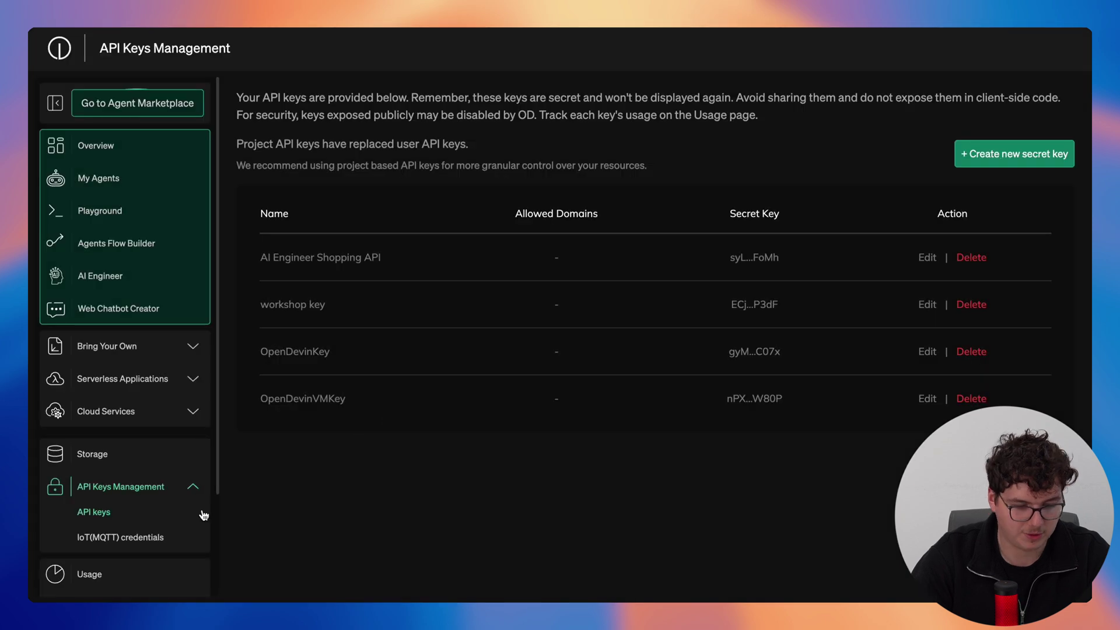
left_click(129, 538)
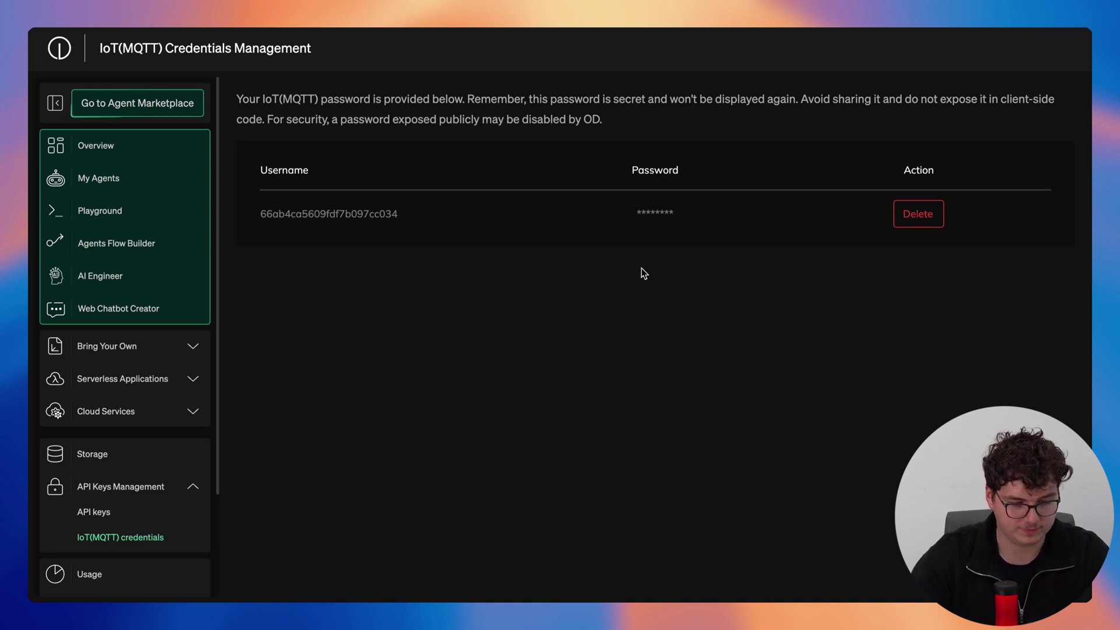
scroll(111, 450, "down", 3)
Step: Review April usage charts: document requests on the 9th and 15th, no video or audio
left_click(91, 448)
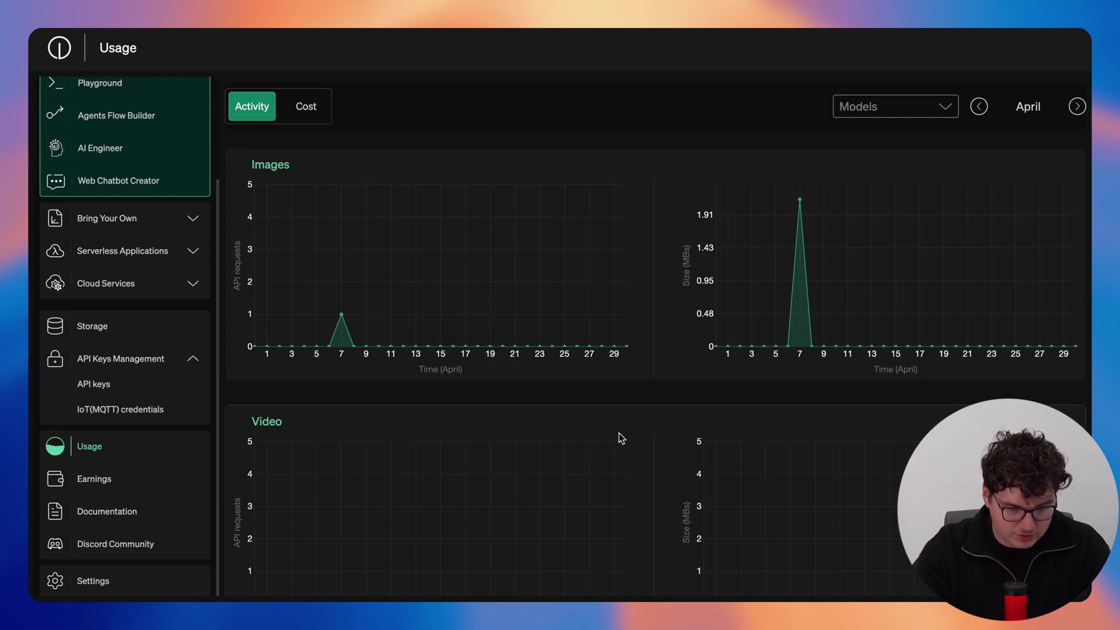
scroll(619, 437, "down", 5)
scroll(621, 437, "down", 5)
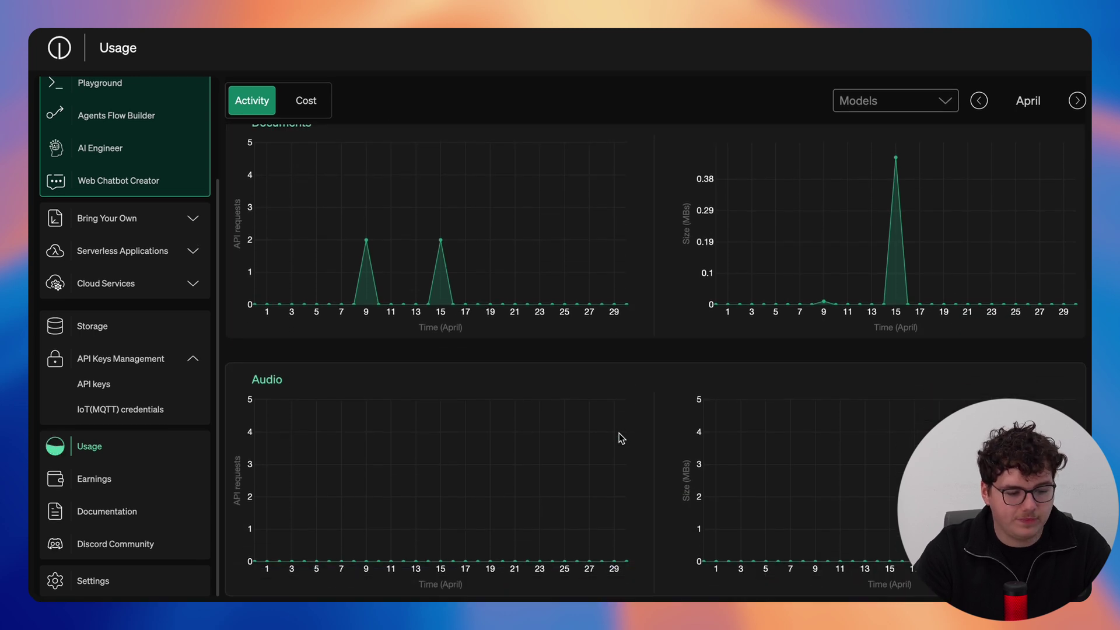
Step: Open the Earning Dashboard from the sidebar
left_click(90, 479)
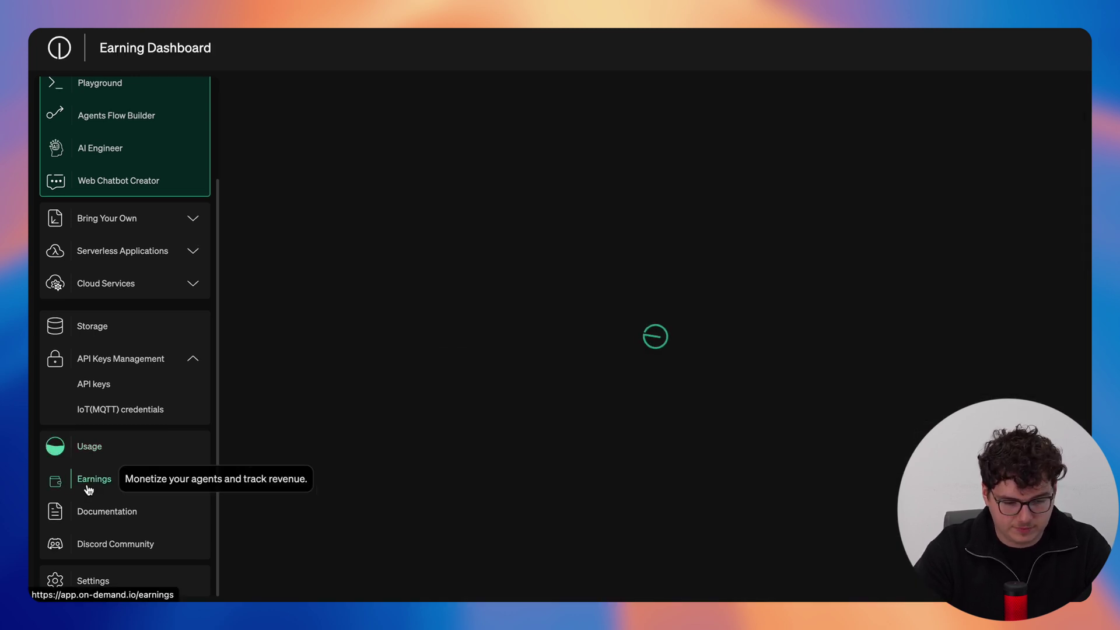